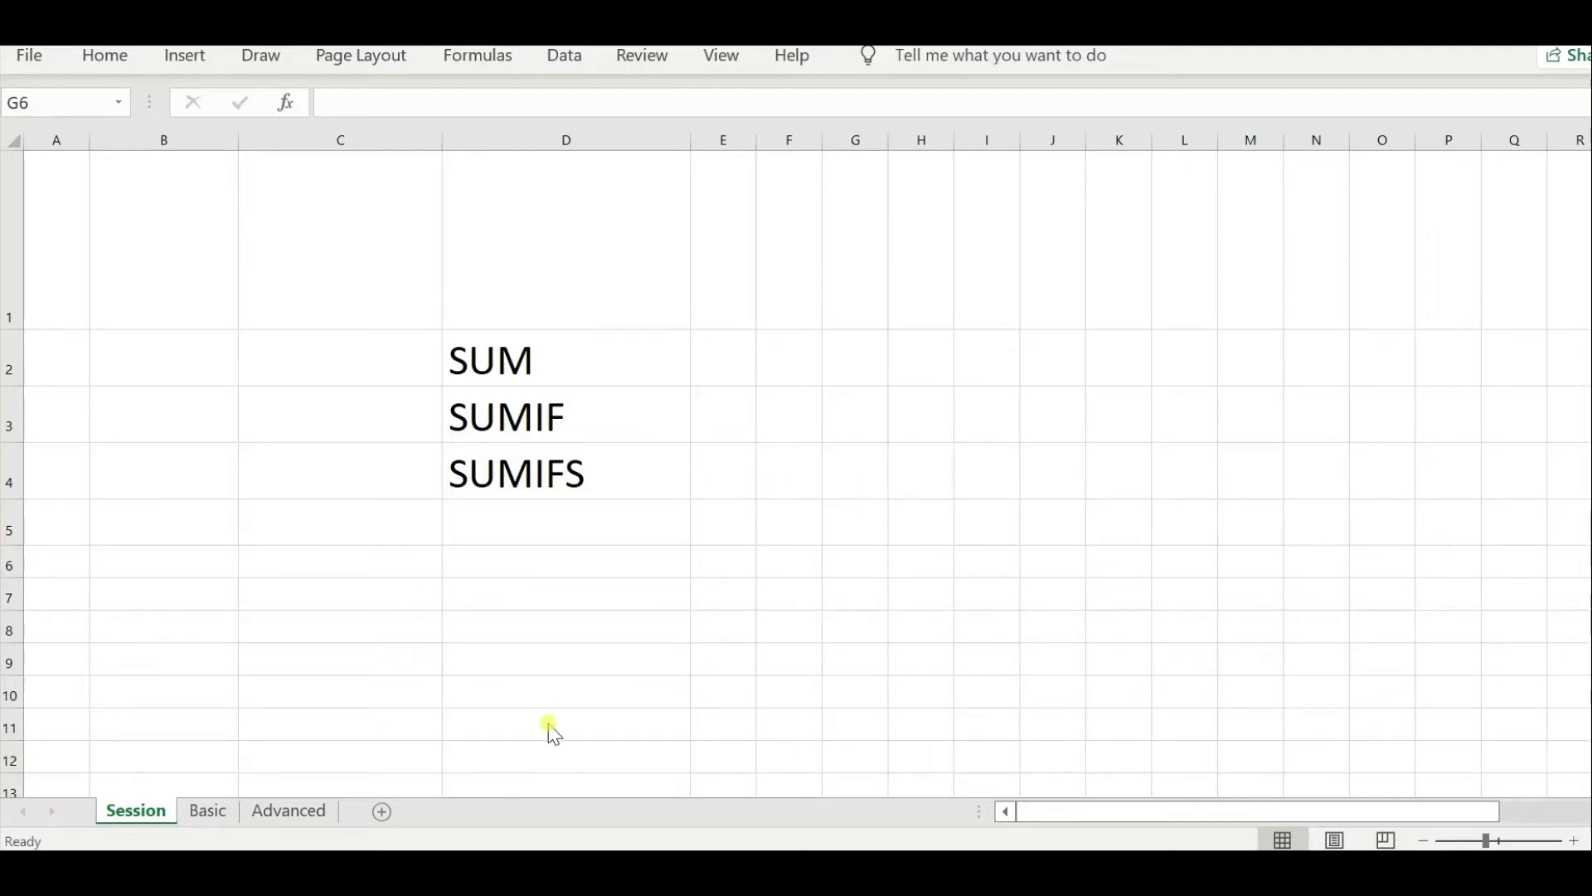
# - On the Basic sheet, clear the Sales Total cell E20 and re-enter its formula as =SUM(E2:E19)
pyautogui.click(209, 816)
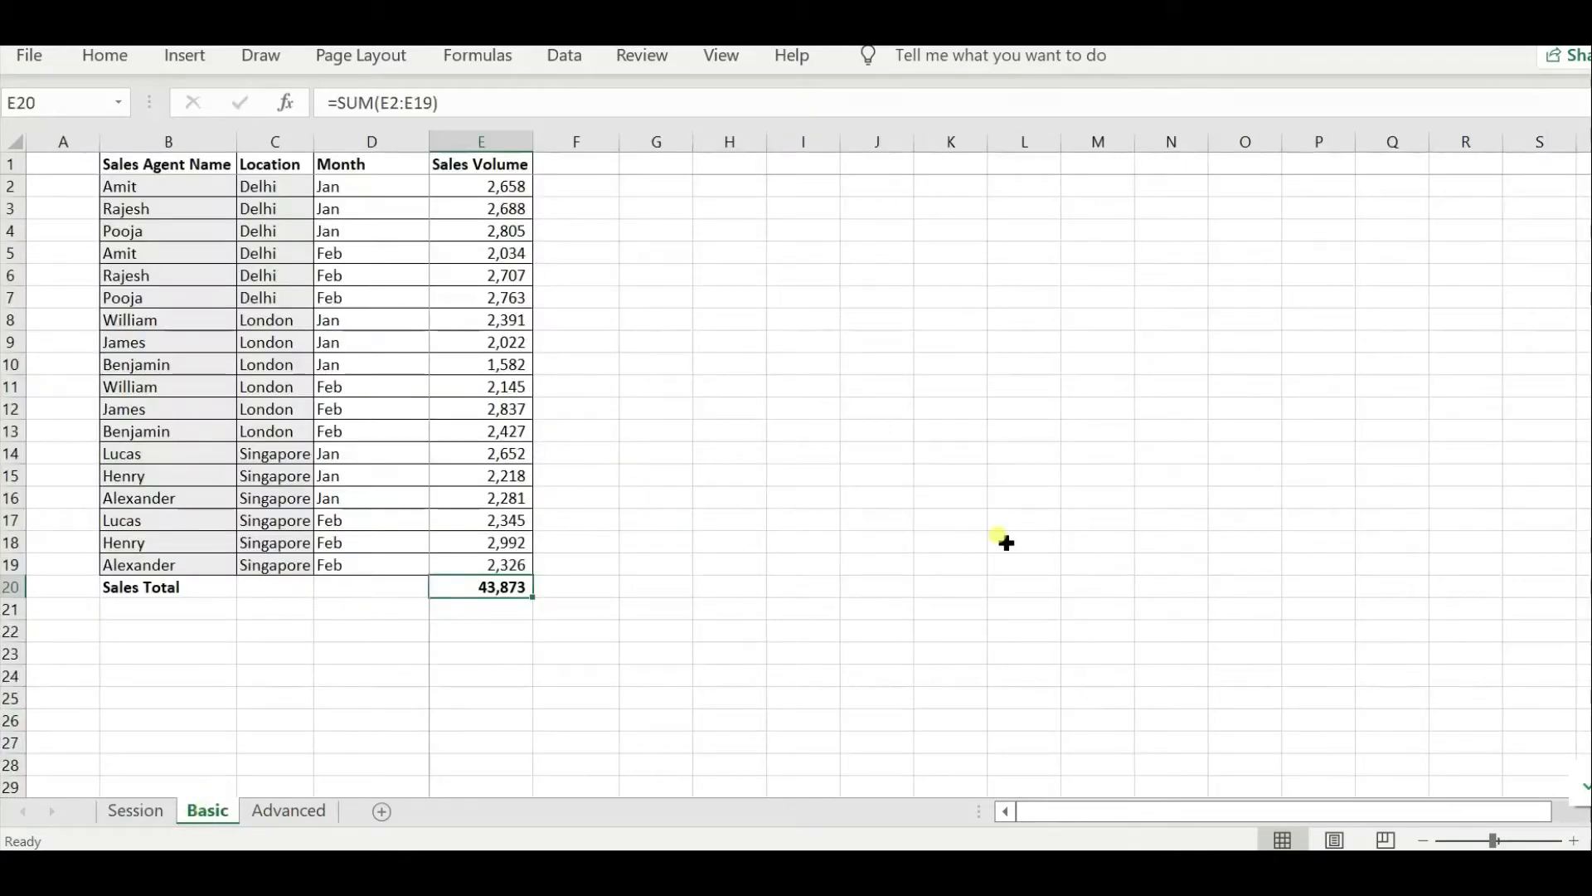
pyautogui.press('Delete')
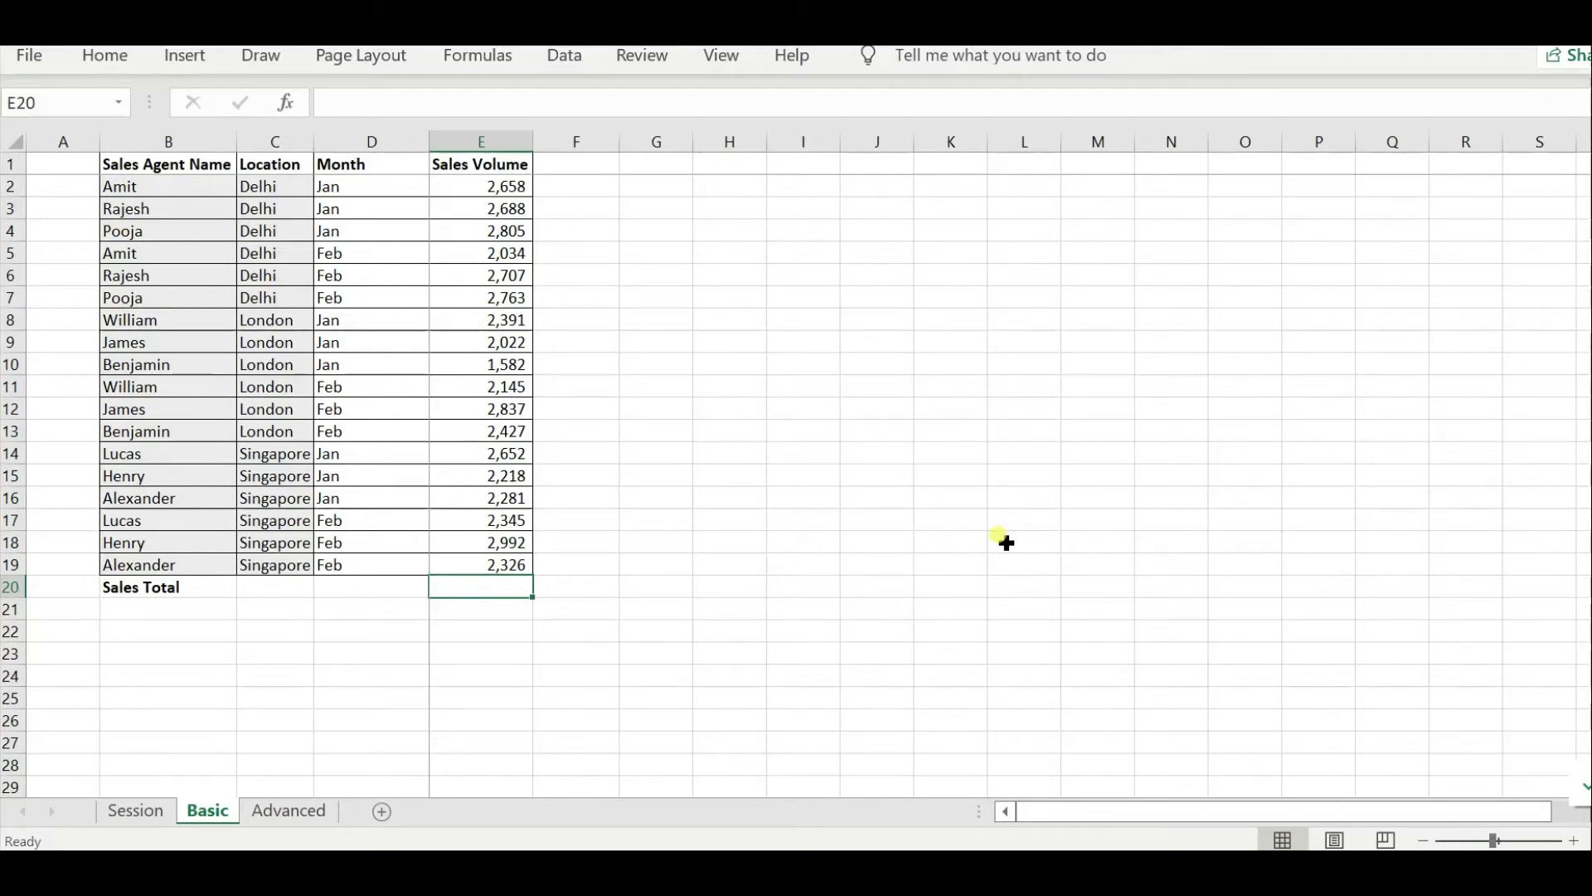
pyautogui.write('=')
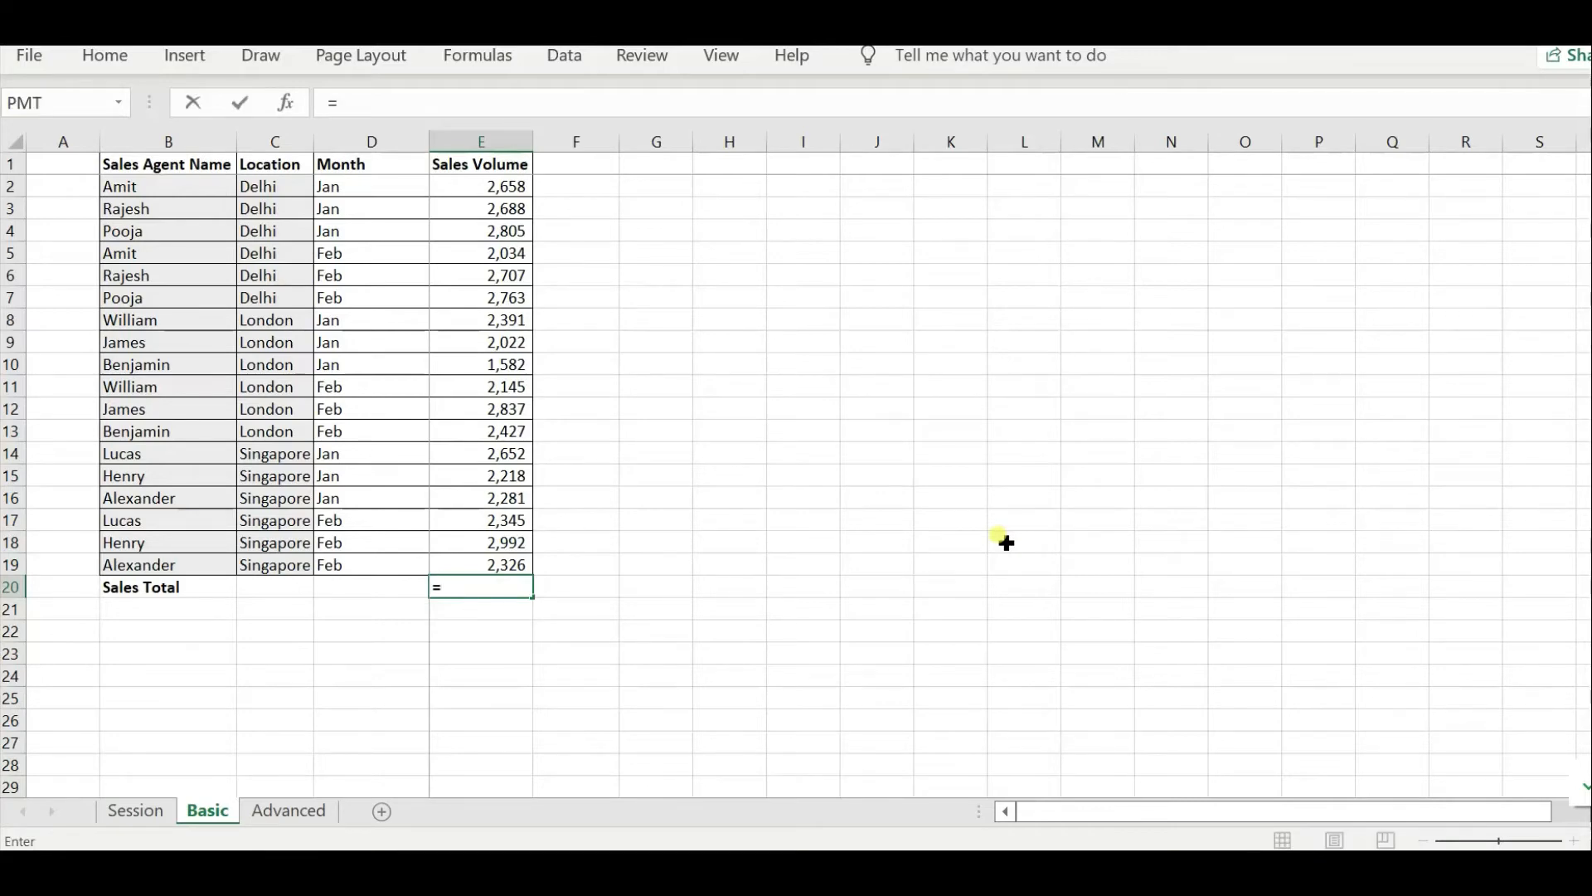
pyautogui.write('sum(')
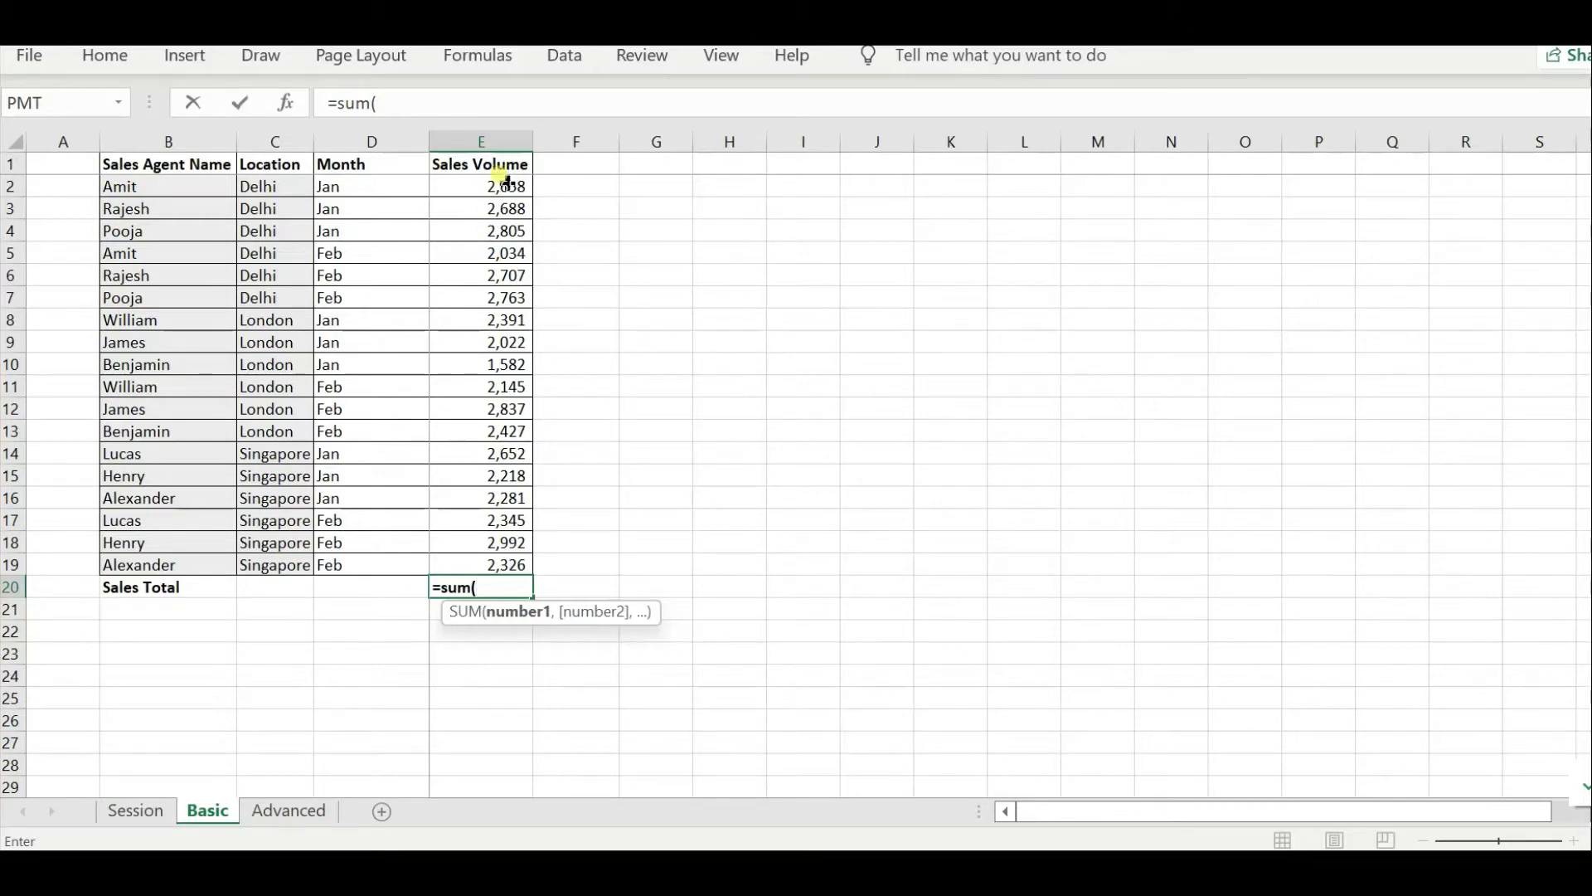
pyautogui.moveTo(508, 184); pyautogui.dragTo(501, 564)
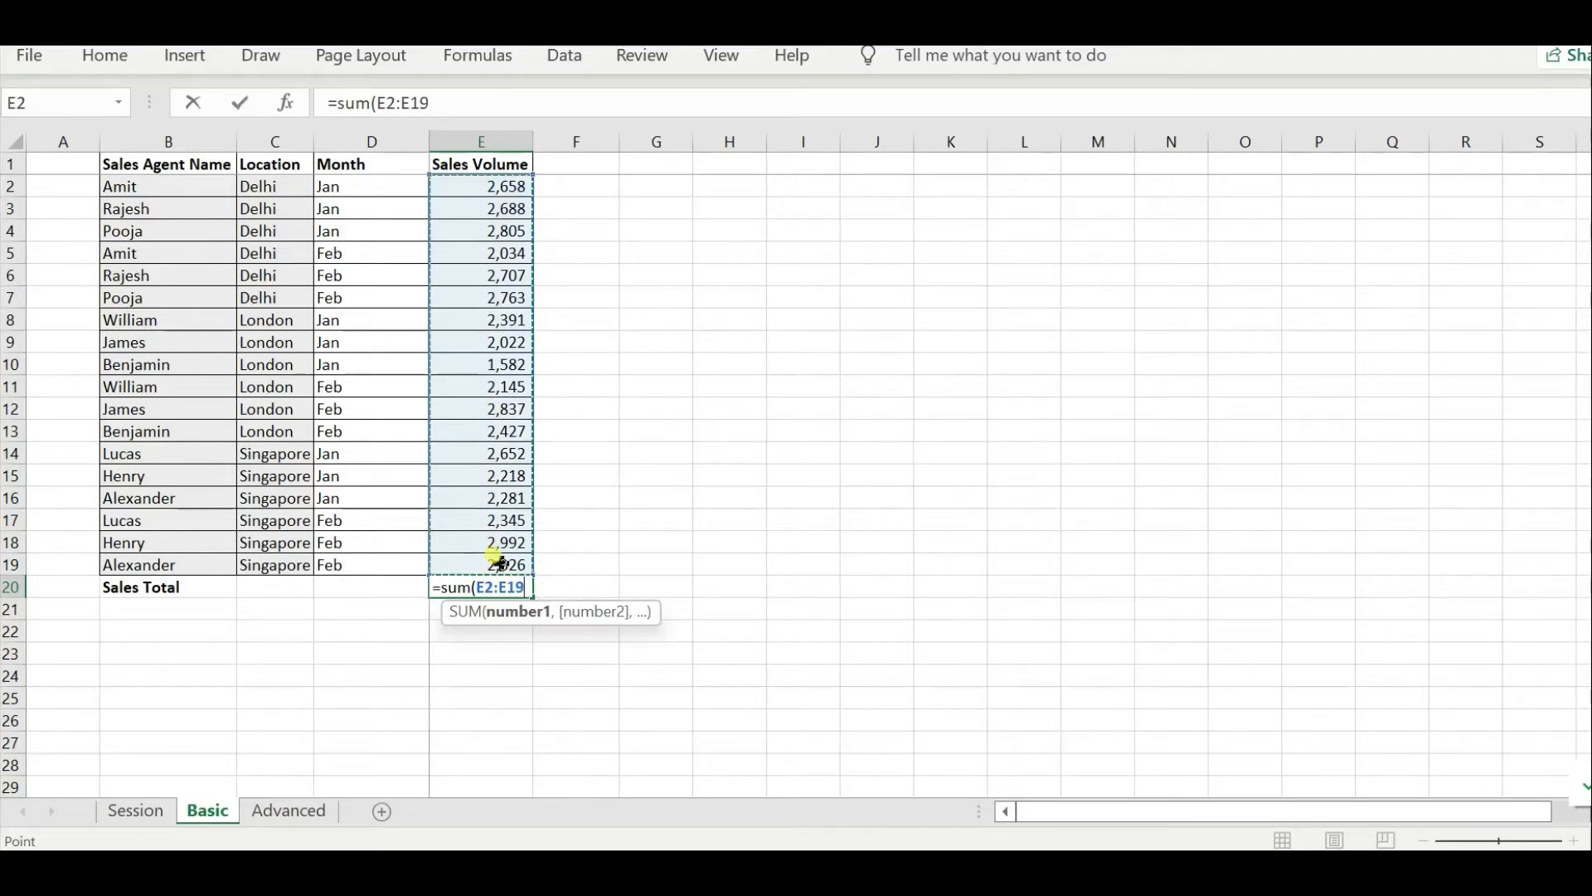
pyautogui.write(')')
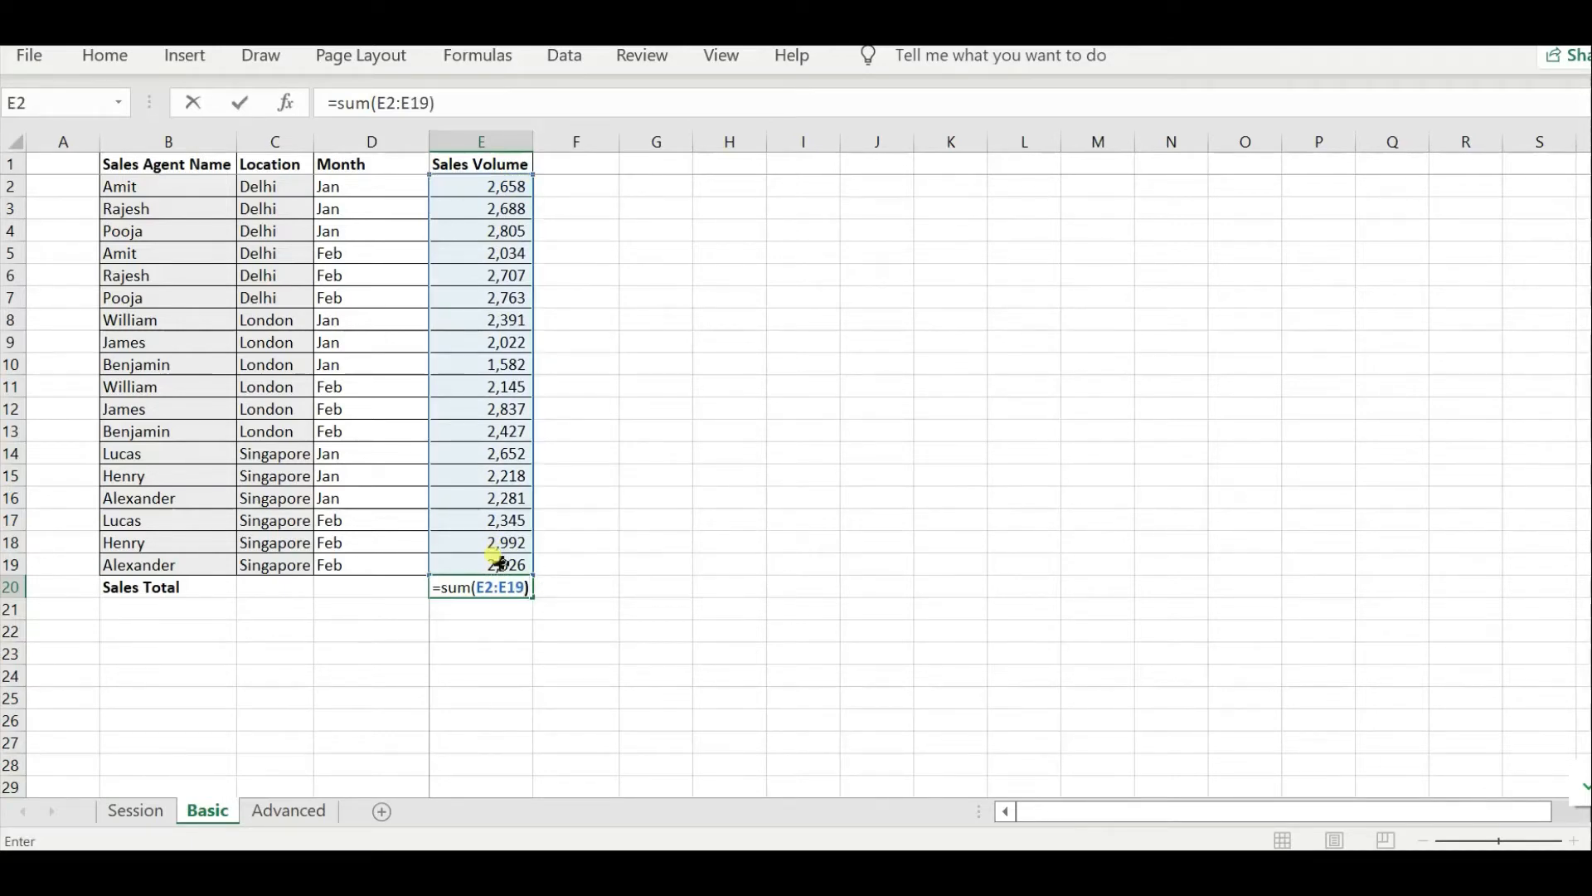
pyautogui.press('Return')
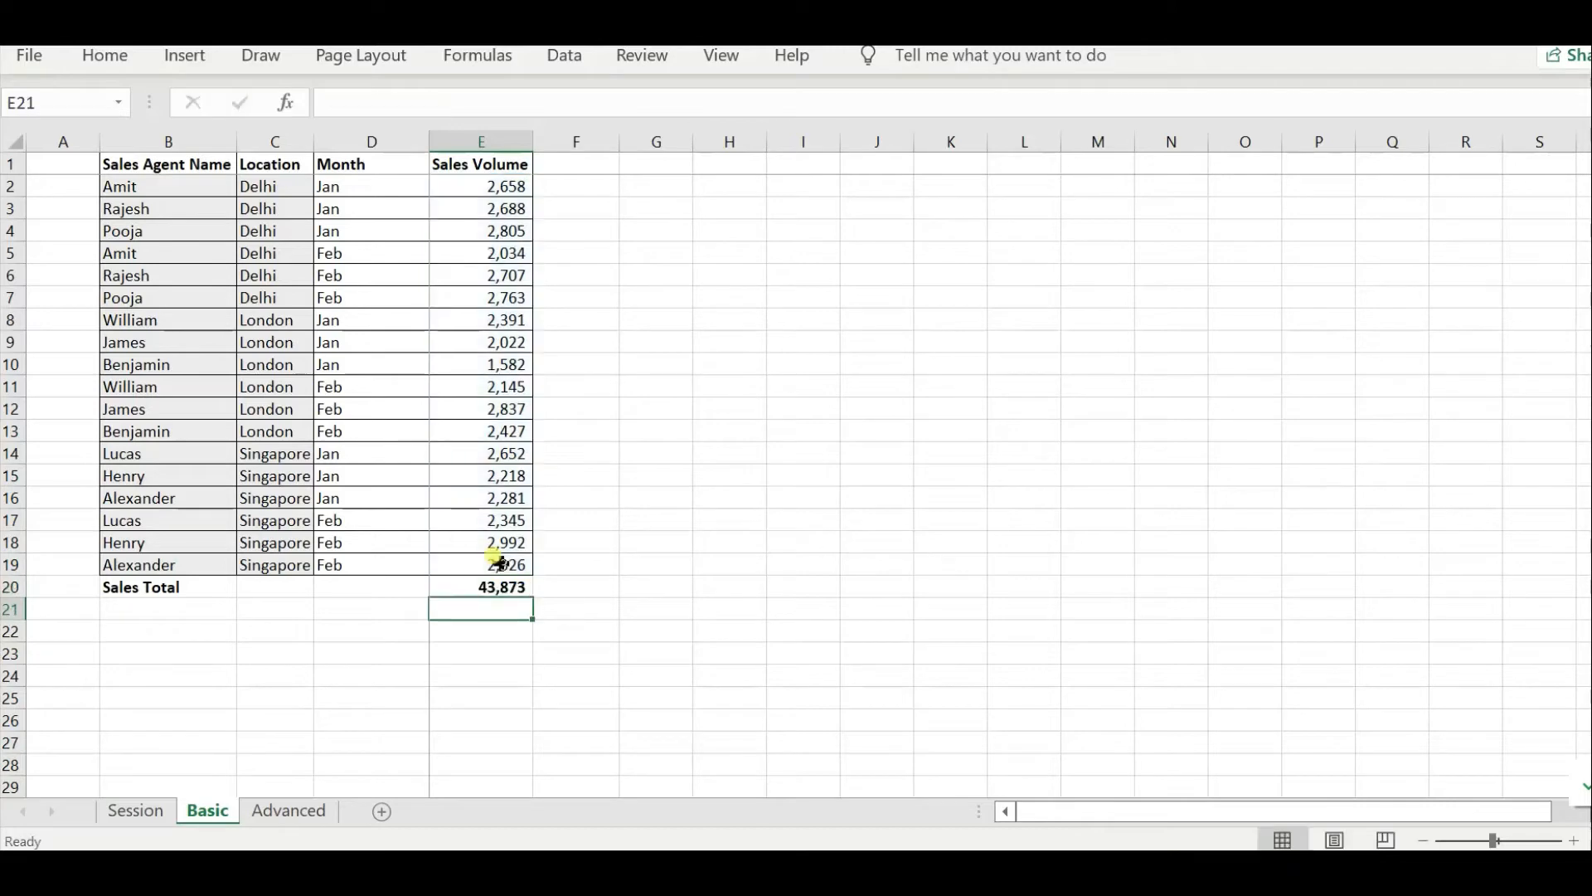
pyautogui.click(500, 588)
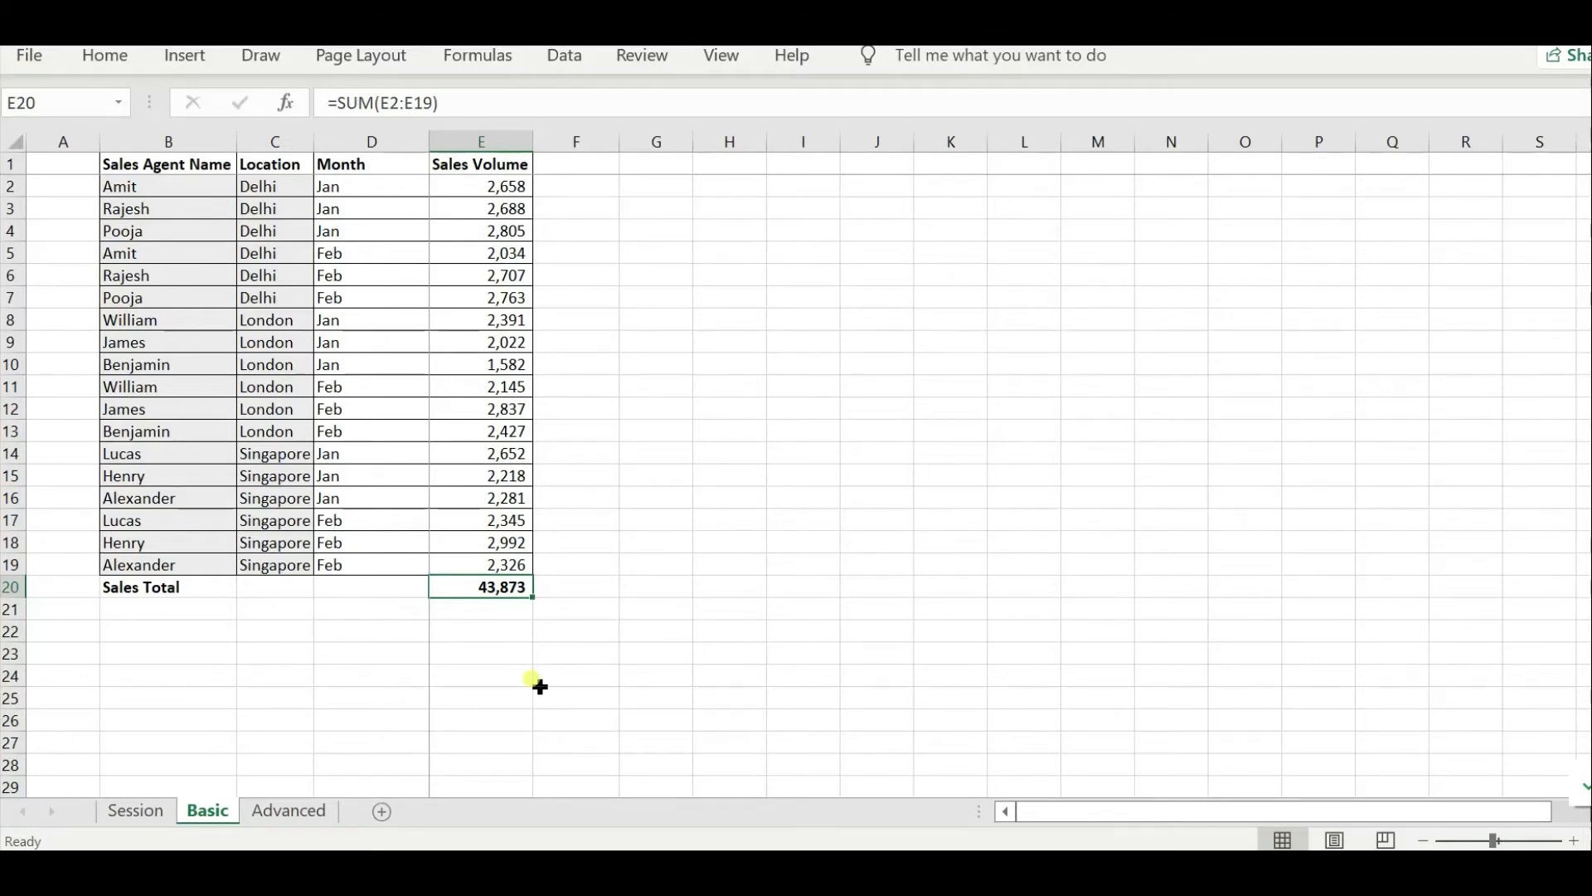
# - Enter the month label Jan in cell D22, two rows below the Sales Total row
pyautogui.press('Down')
pyautogui.press('Down')
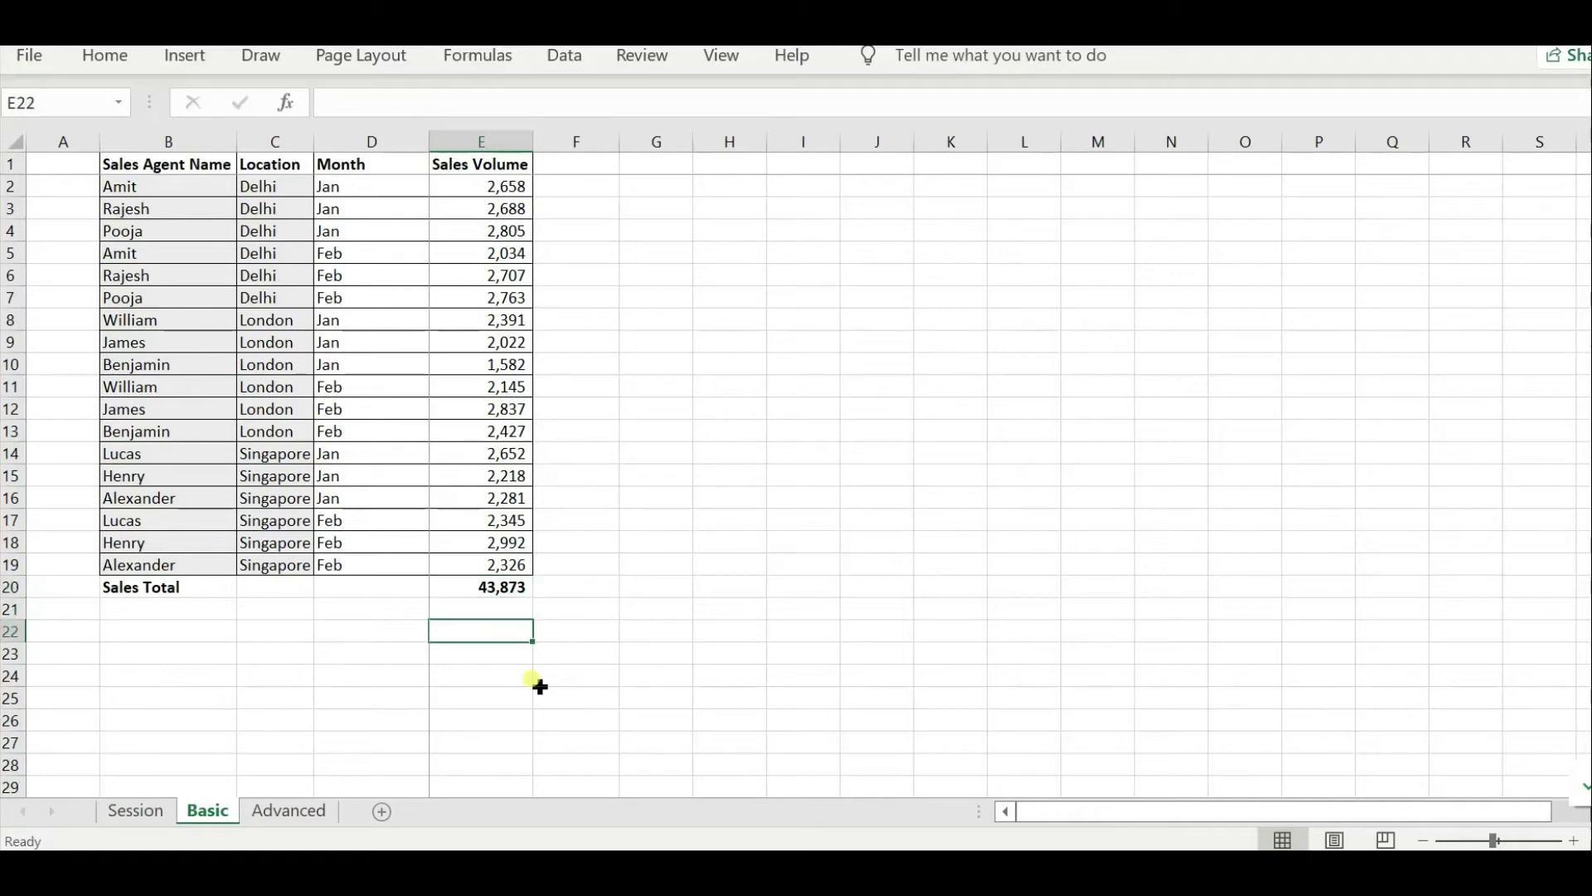
pyautogui.press('Left')
pyautogui.write('Jan')
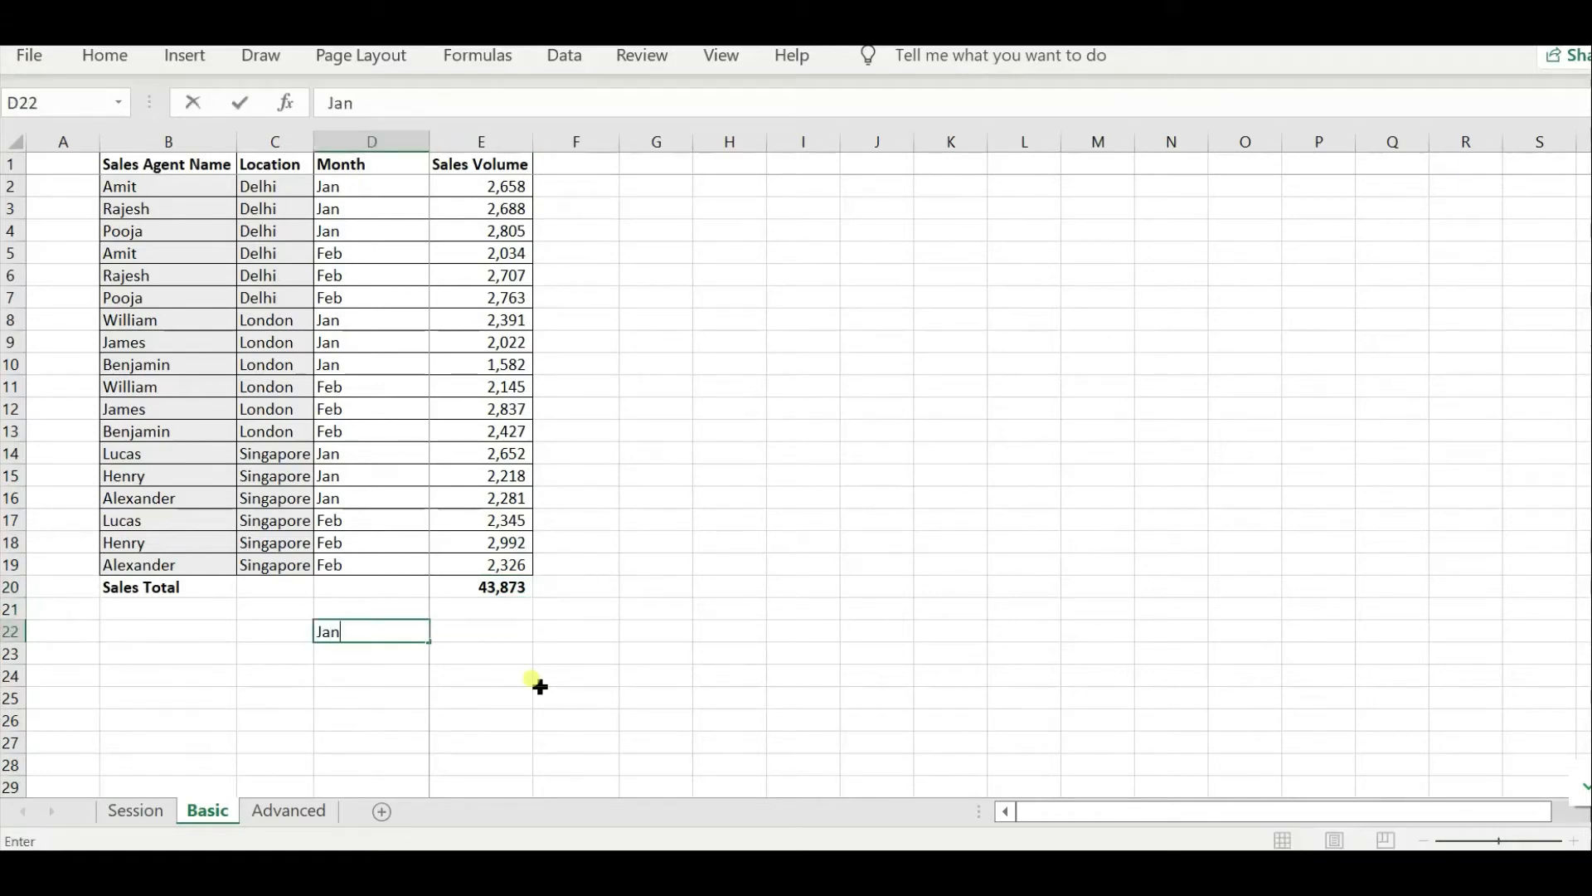
pyautogui.press('Return')
# - Start a SUMIF formula in E22 beside the Jan label, using the Month cells D2:D19 as the range
pyautogui.press('Up')
pyautogui.press('Right')
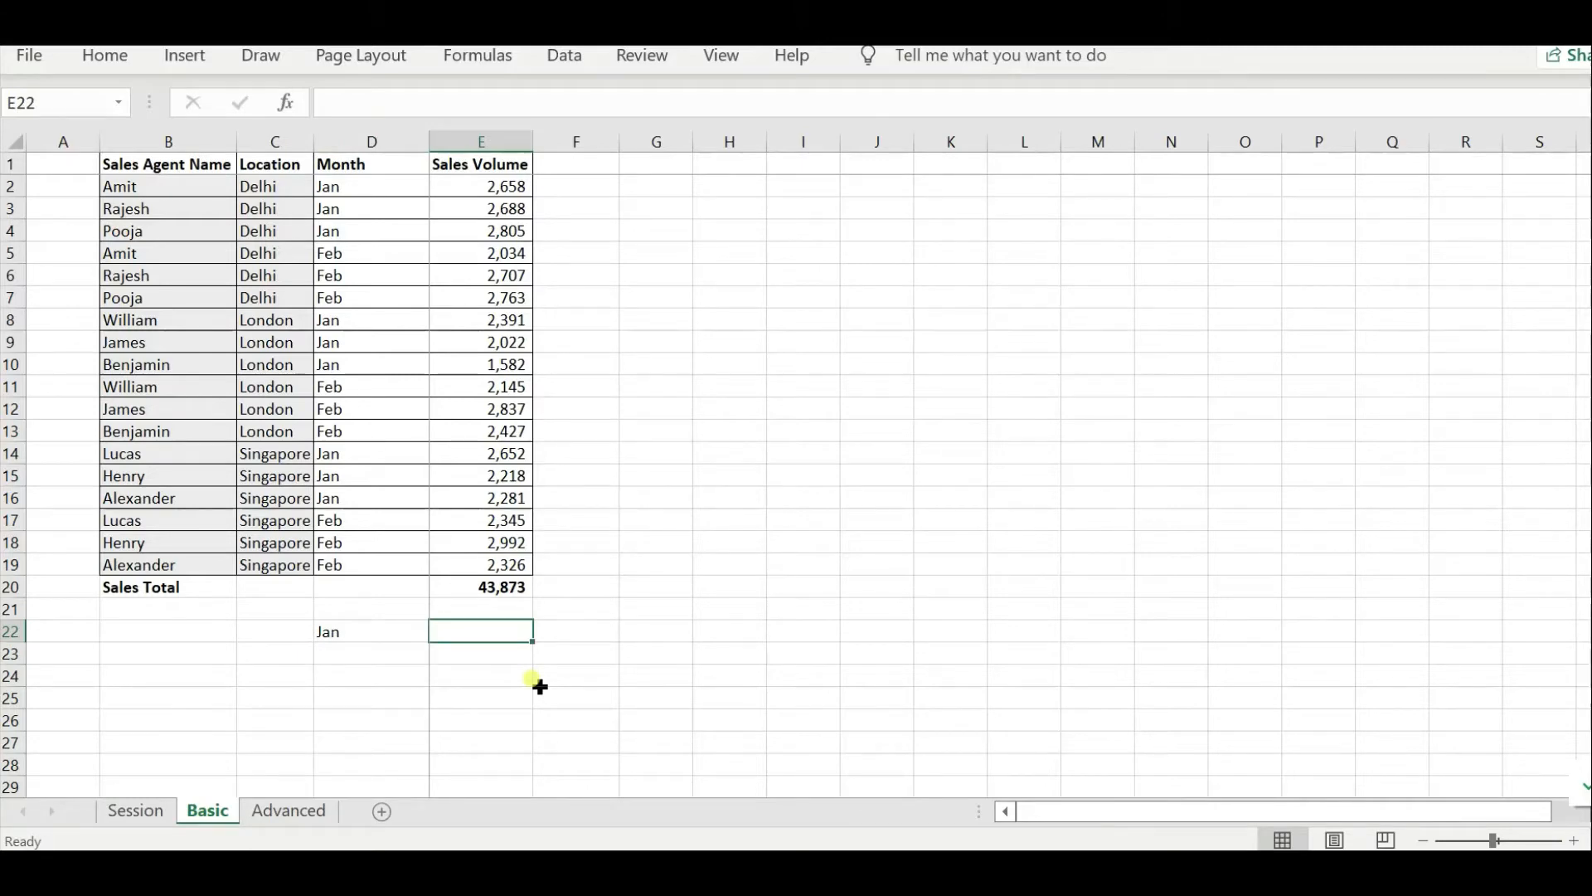
pyautogui.write('=')
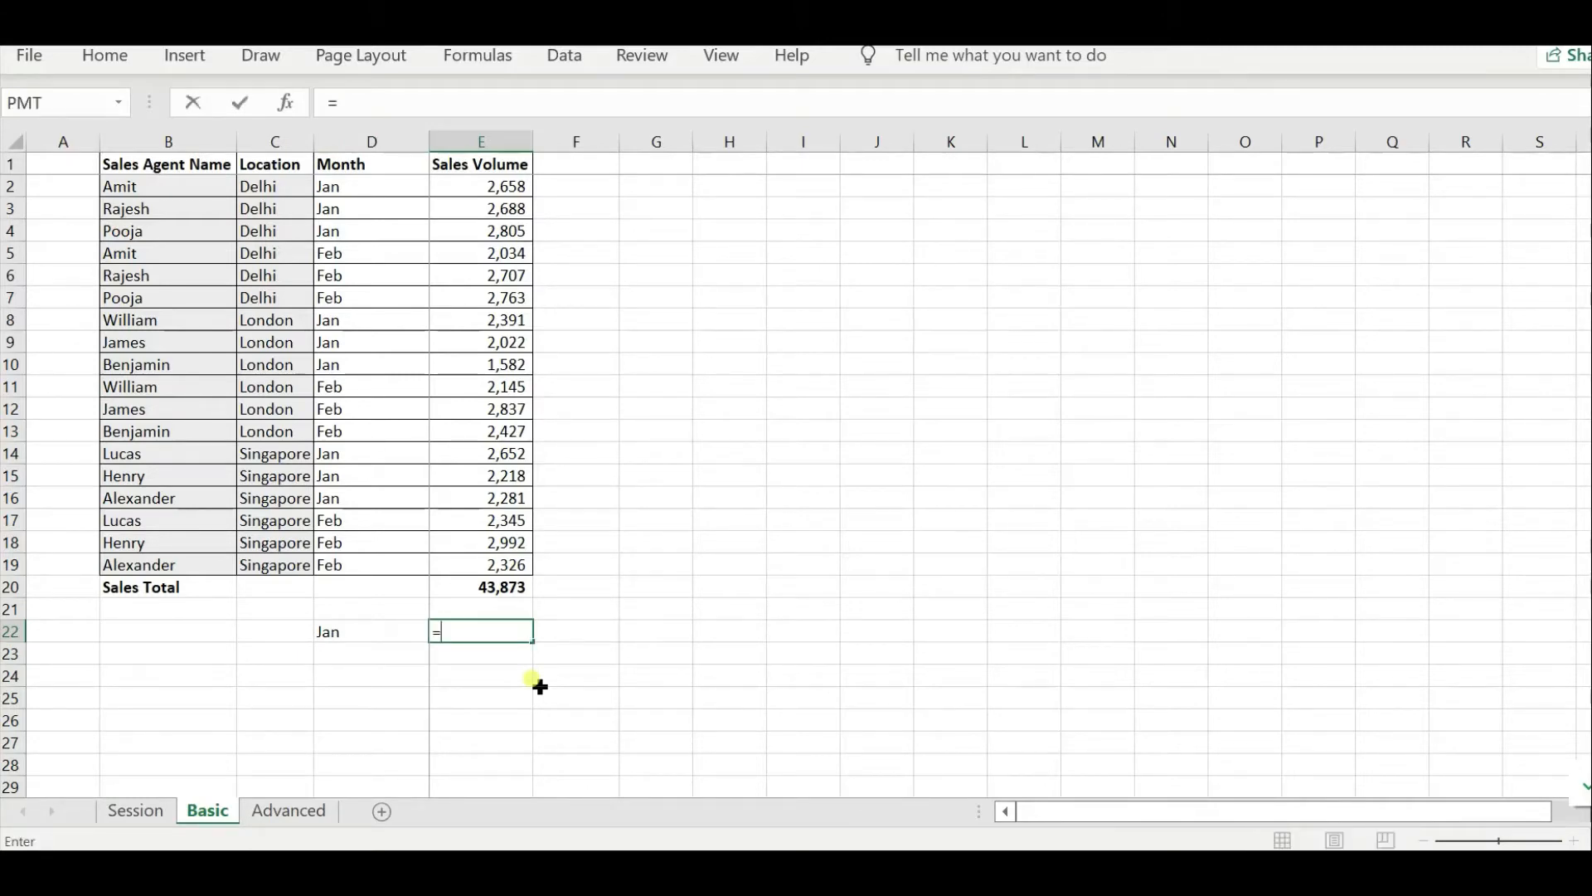
pyautogui.write('sumif(')
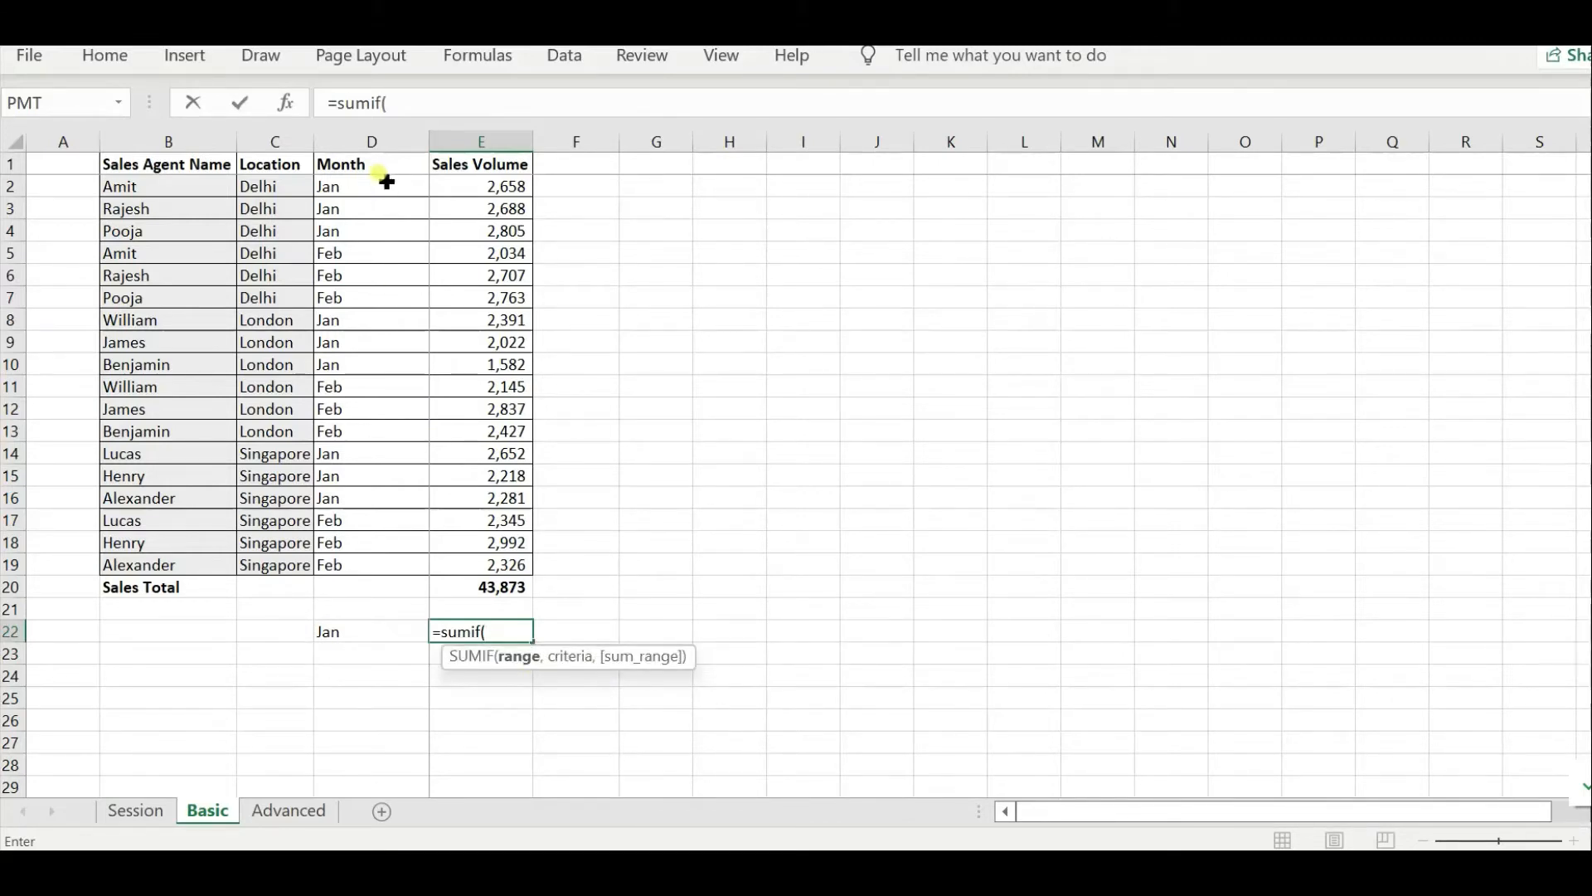
pyautogui.moveTo(383, 175); pyautogui.dragTo(384, 566)
pyautogui.write(',')
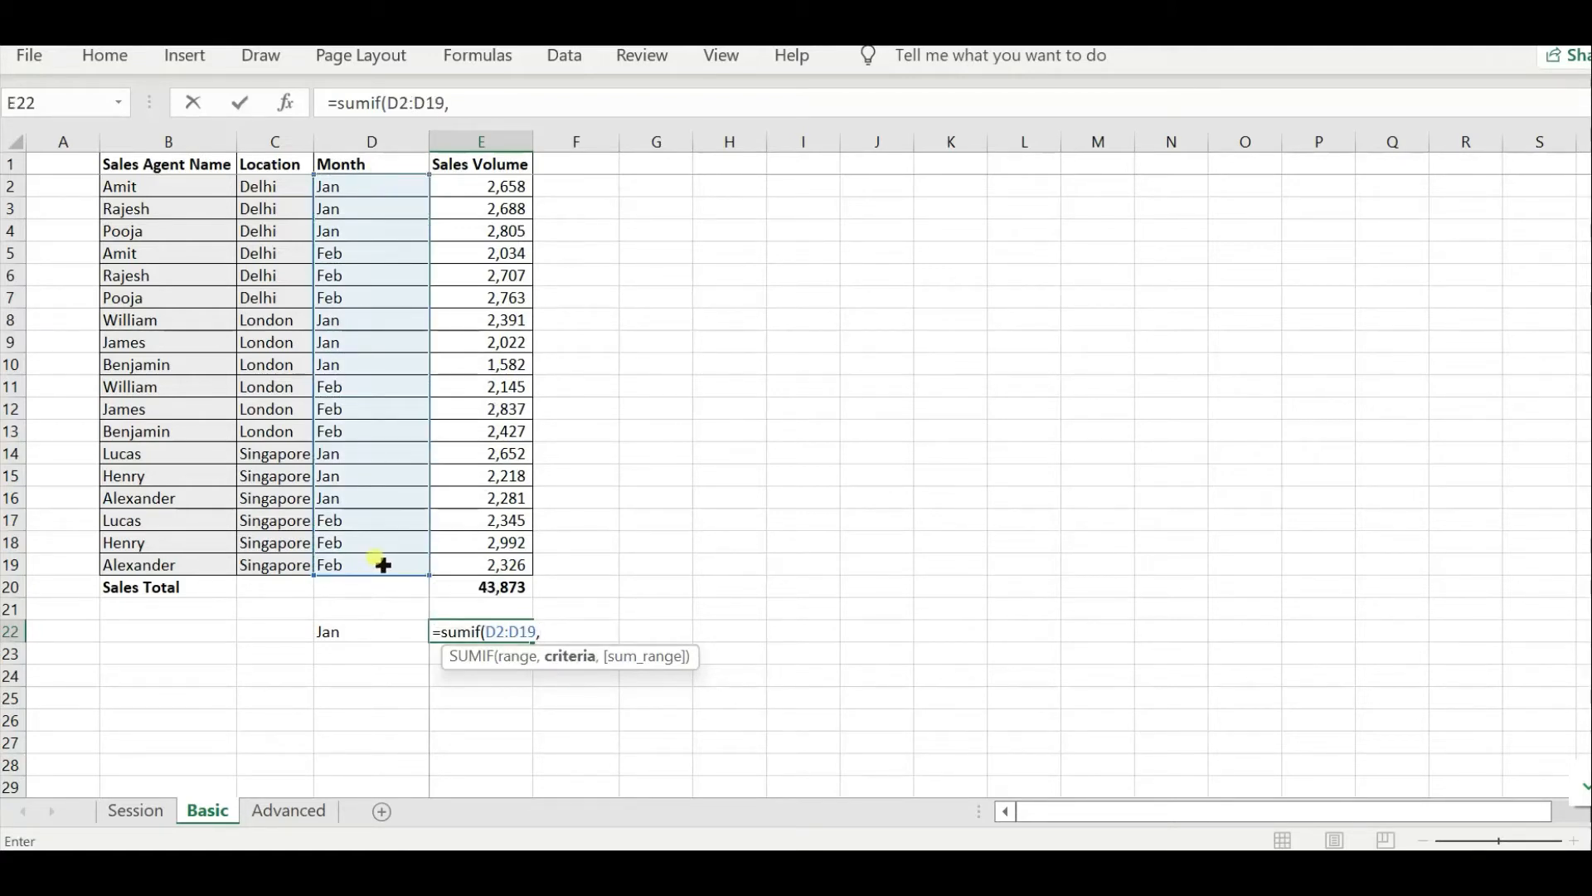
pyautogui.write('"Jan')
pyautogui.press('BackSpace')
pyautogui.press('BackSpace')
pyautogui.press('BackSpace')
pyautogui.press('BackSpace')
# - Complete the SUMIF formula in E22 with D22 as the criteria and E2:E19 as the sum range
pyautogui.click(382, 634)
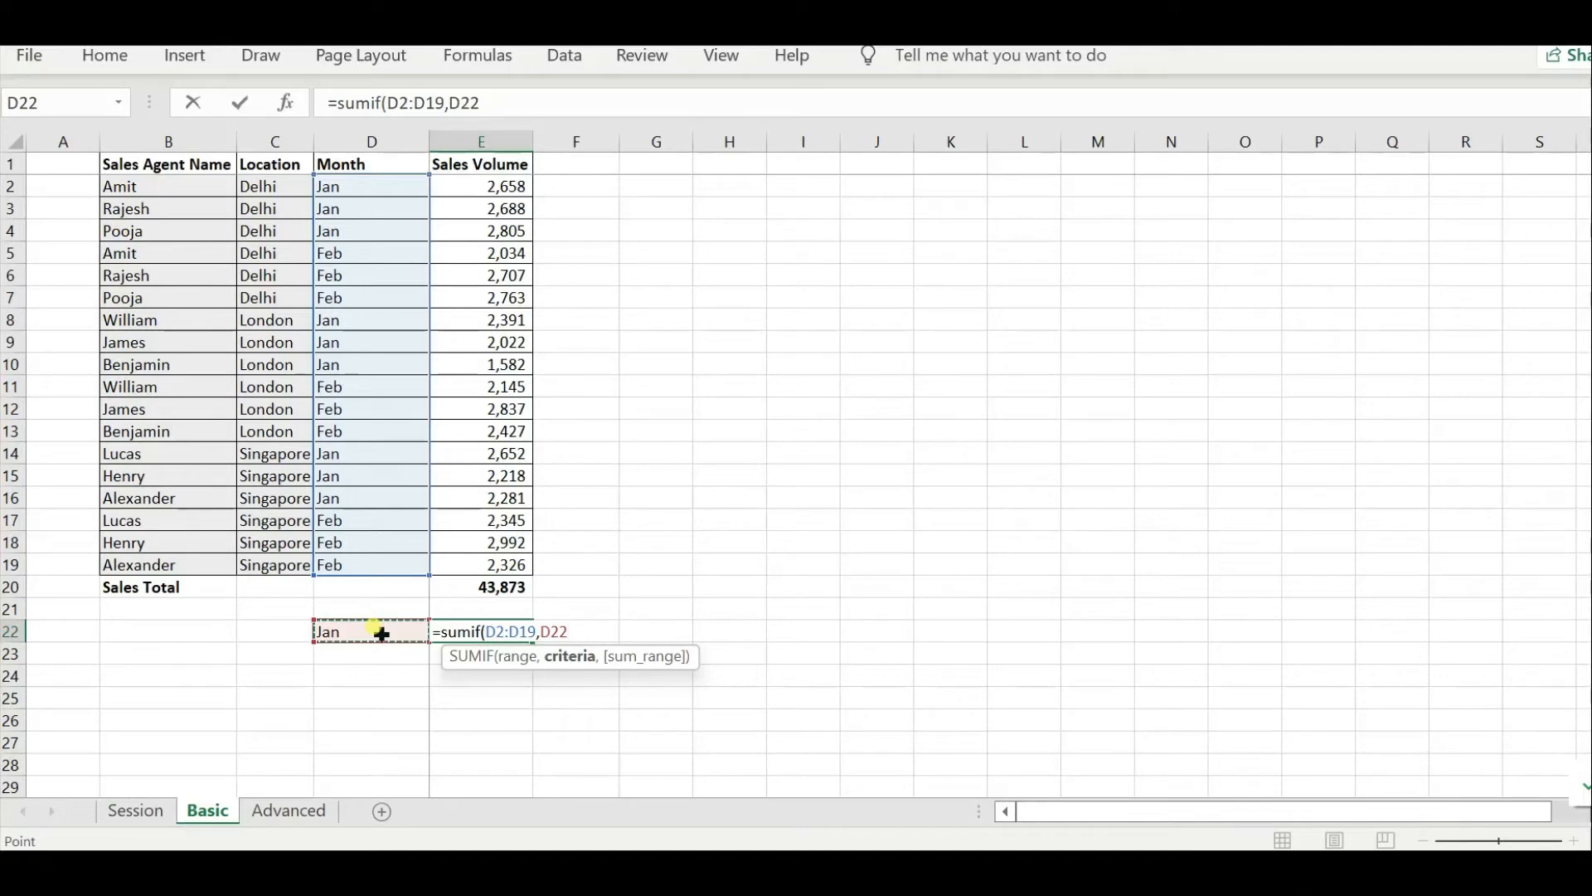
pyautogui.write(',')
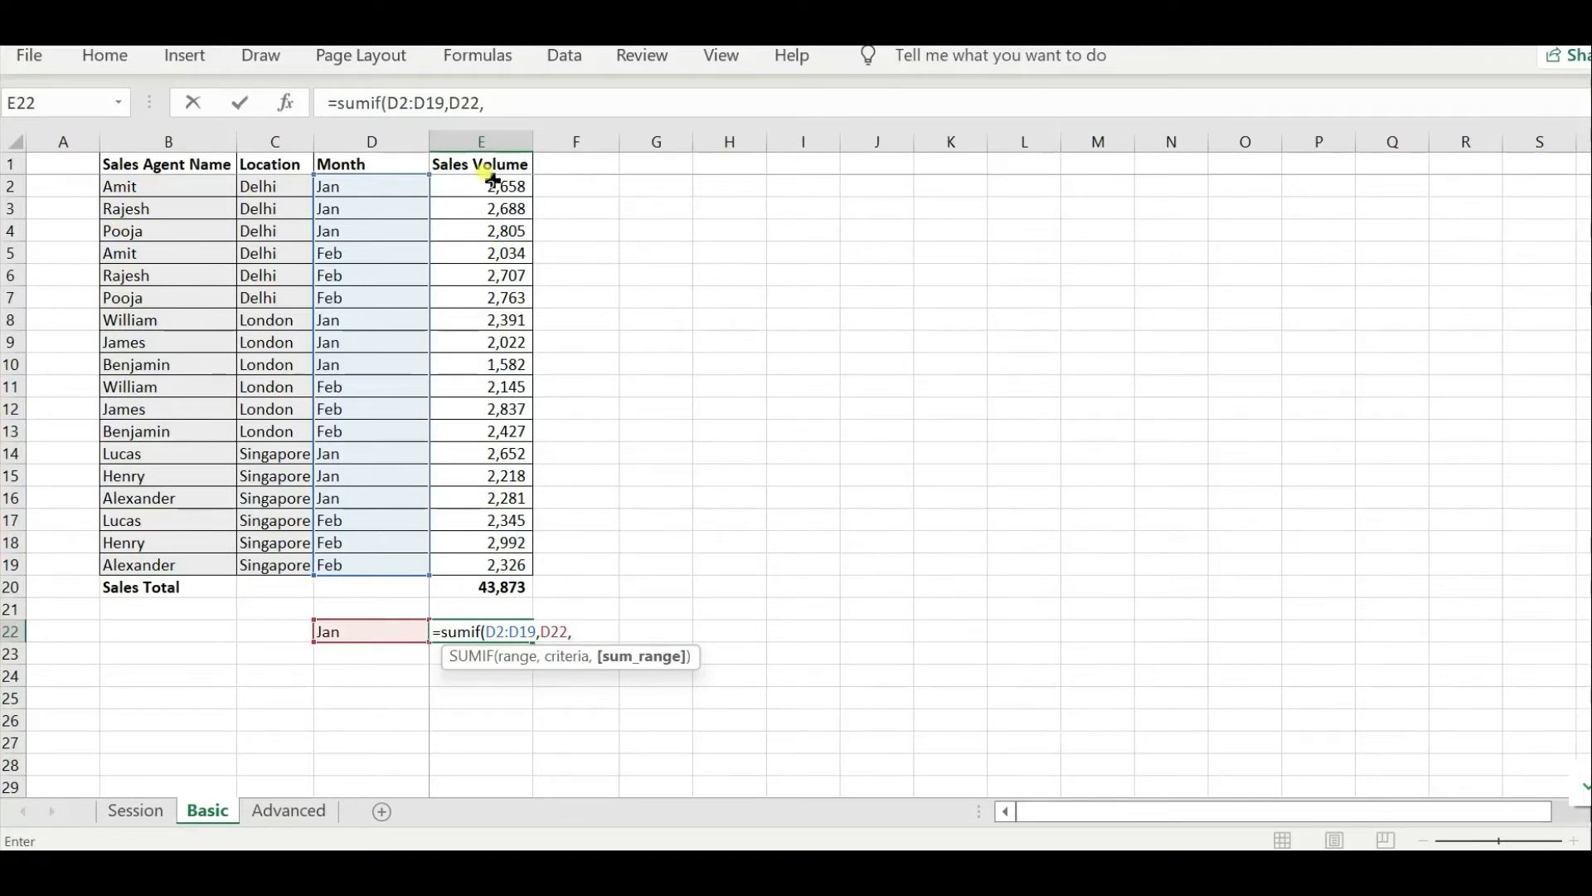
pyautogui.moveTo(495, 180); pyautogui.dragTo(506, 560)
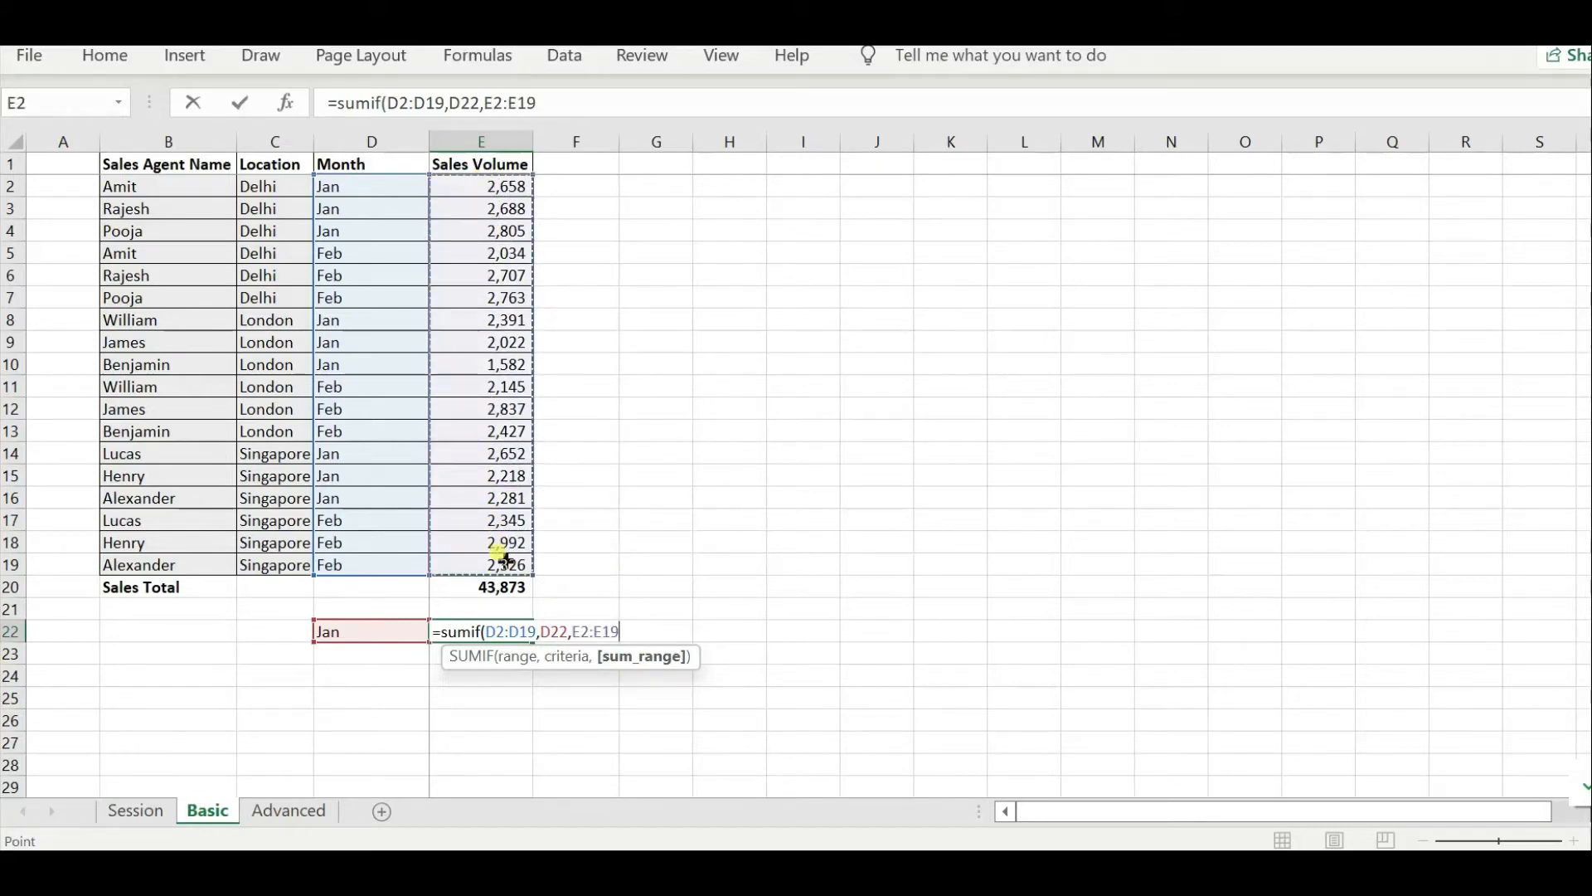
pyautogui.write(')')
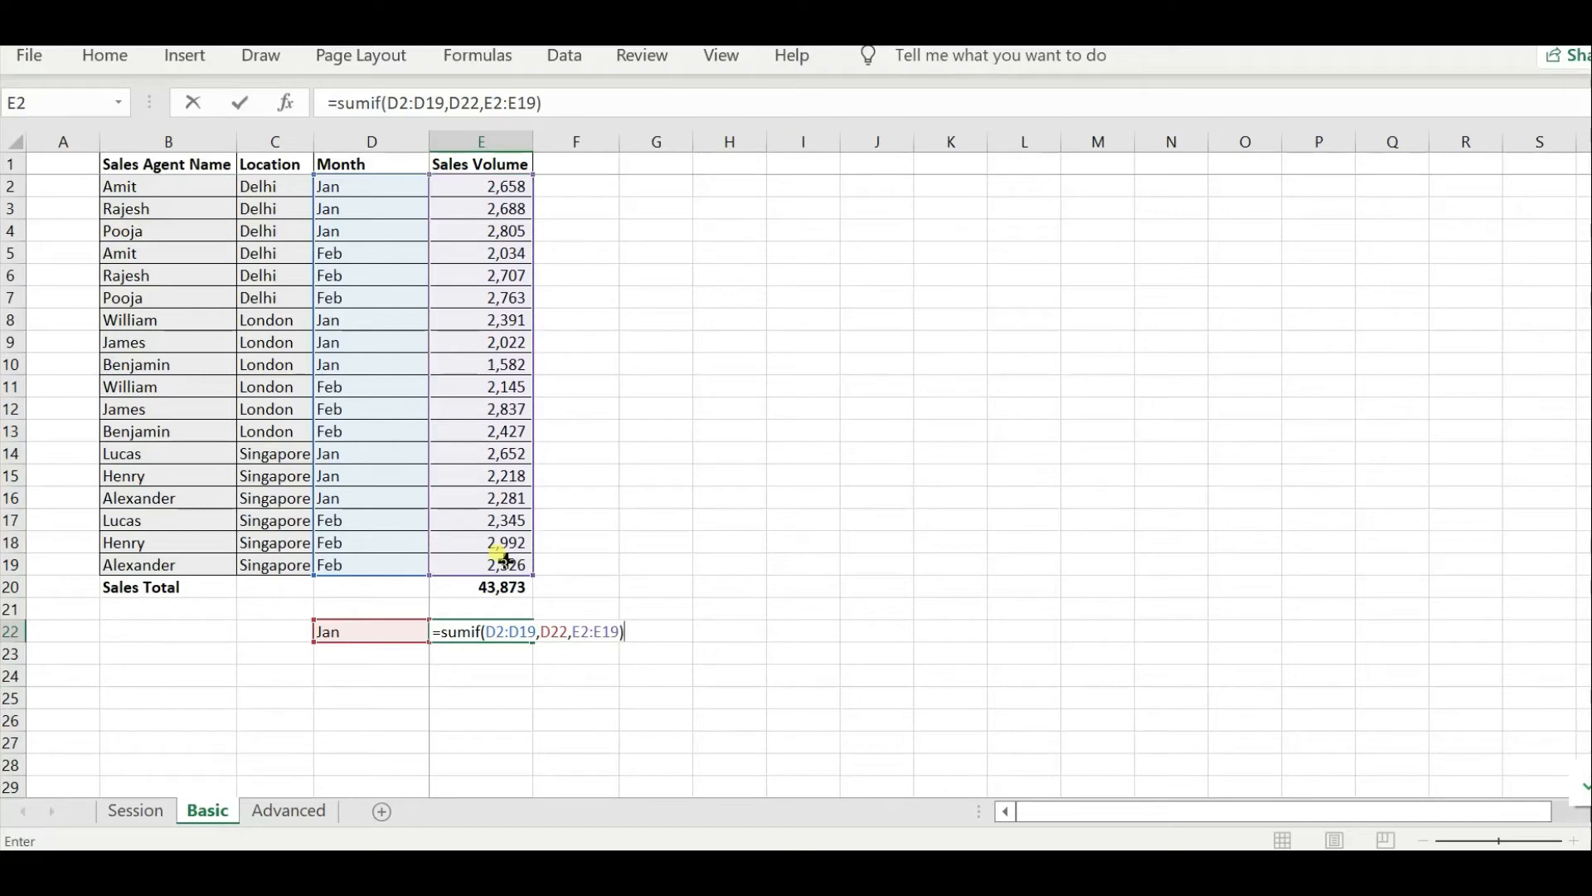
pyautogui.press('Return')
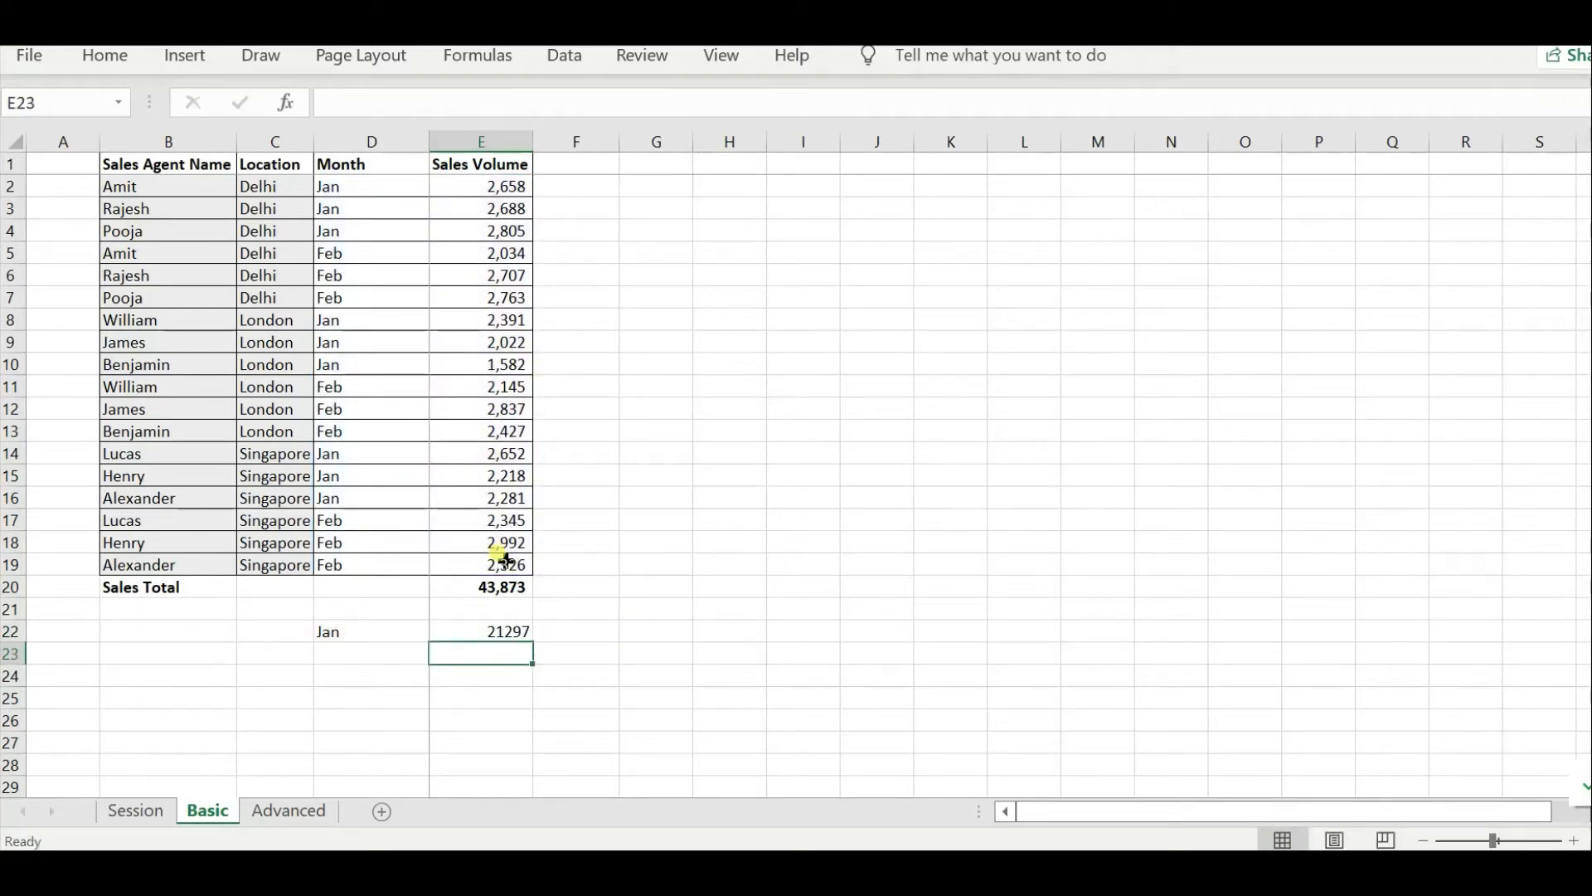
# - Enter the month label Feb in cell D23, directly below Jan
pyautogui.press('Left')
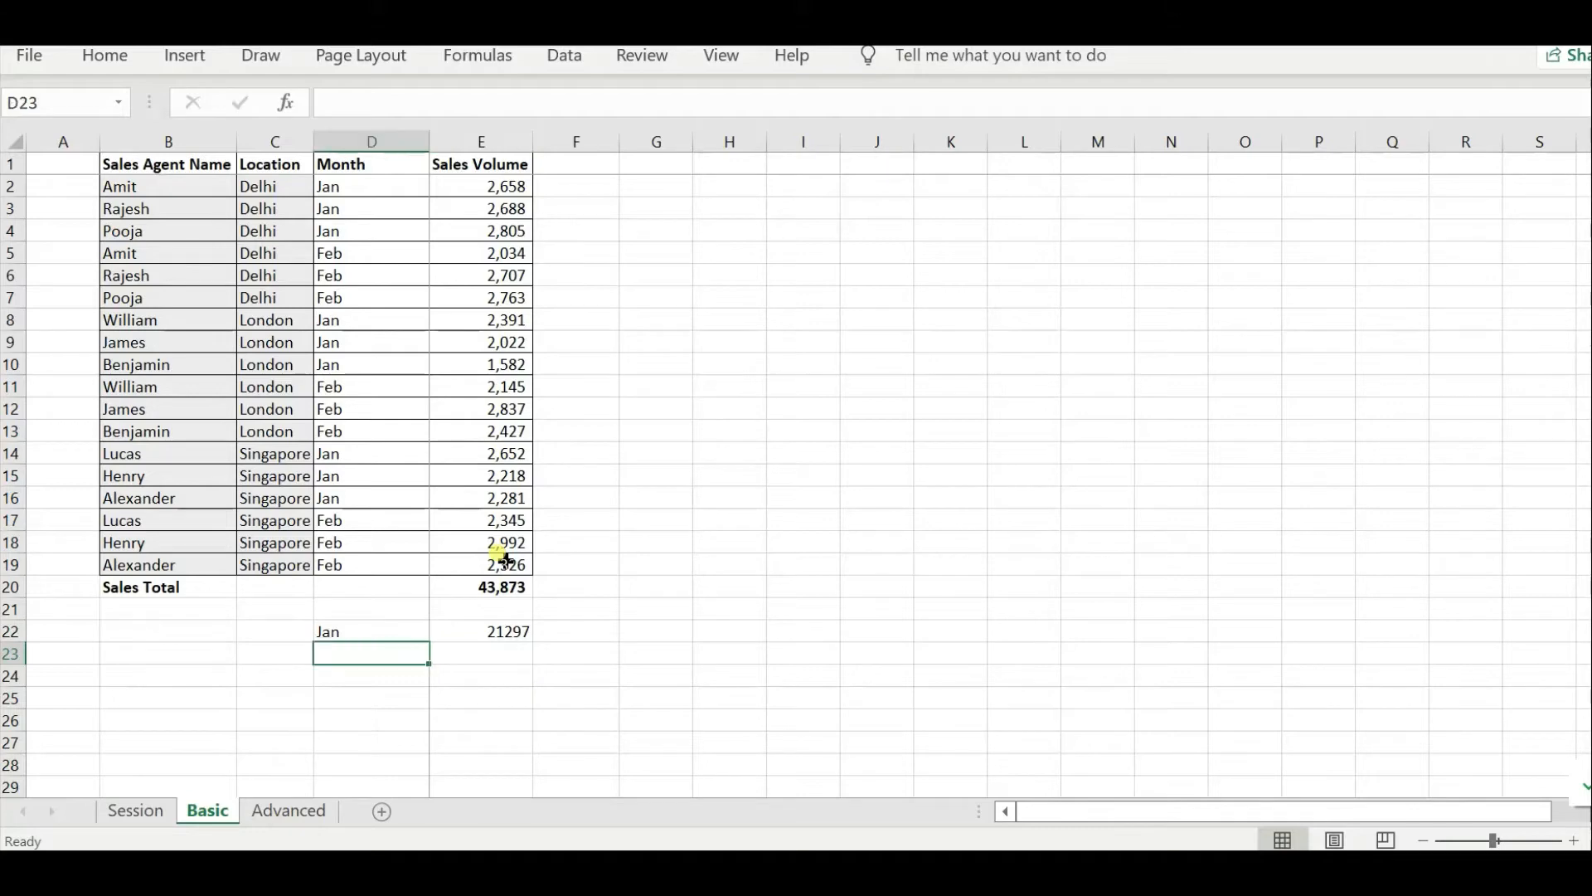
pyautogui.write('Feb')
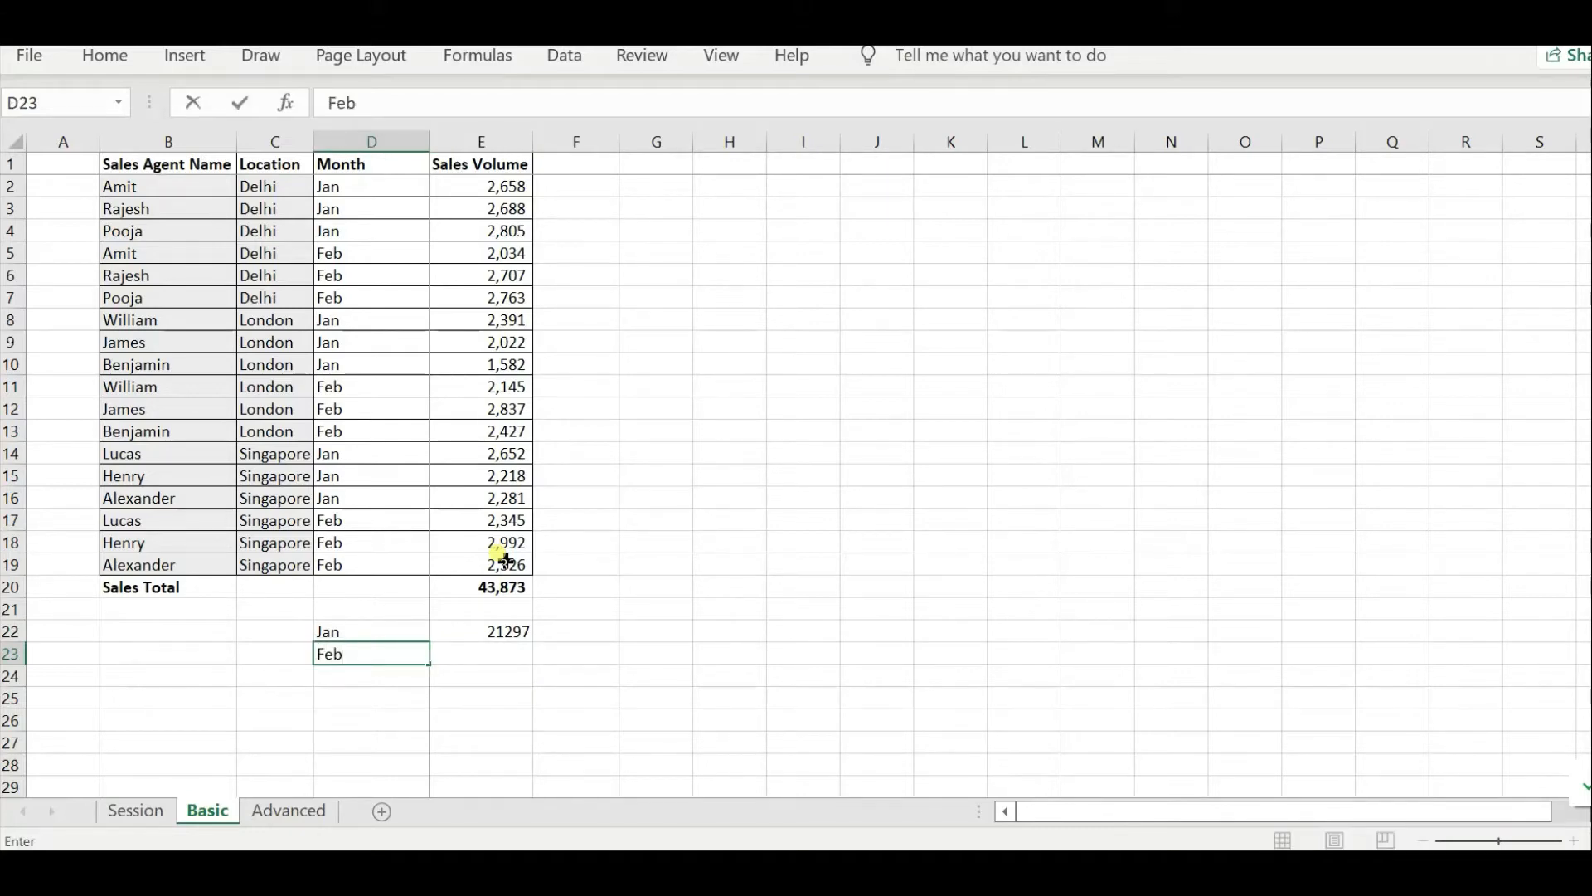
pyautogui.press('Return')
# - Calculate the February sales volume in E23 with the formula =SUMIF(D2:D19,D23,E2:E19)
pyautogui.press('Up')
pyautogui.press('Right')
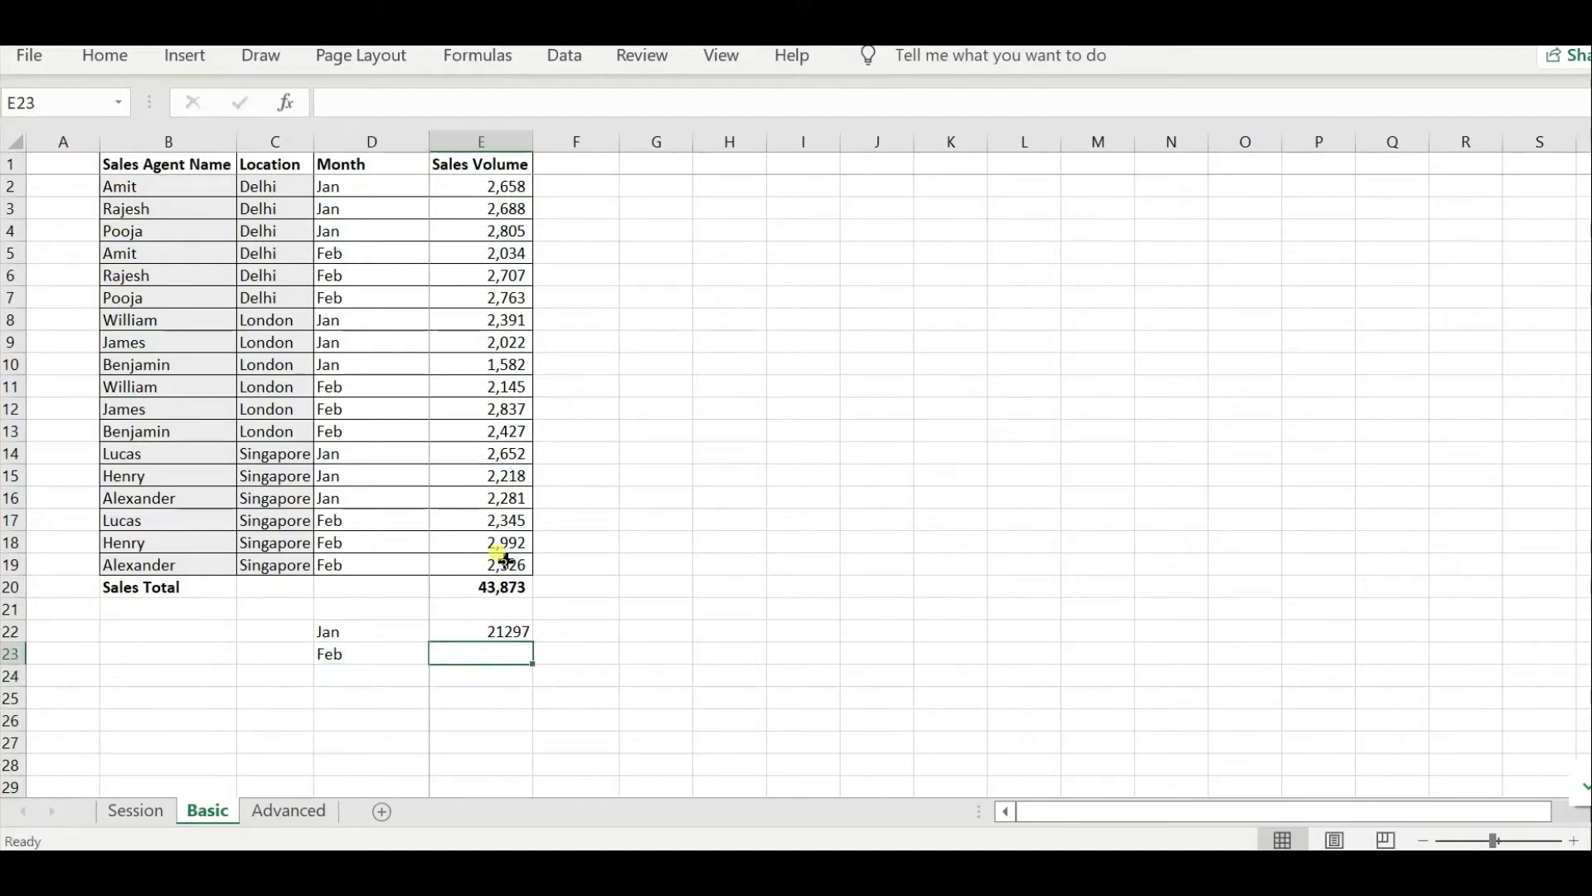
pyautogui.write('=sumif(')
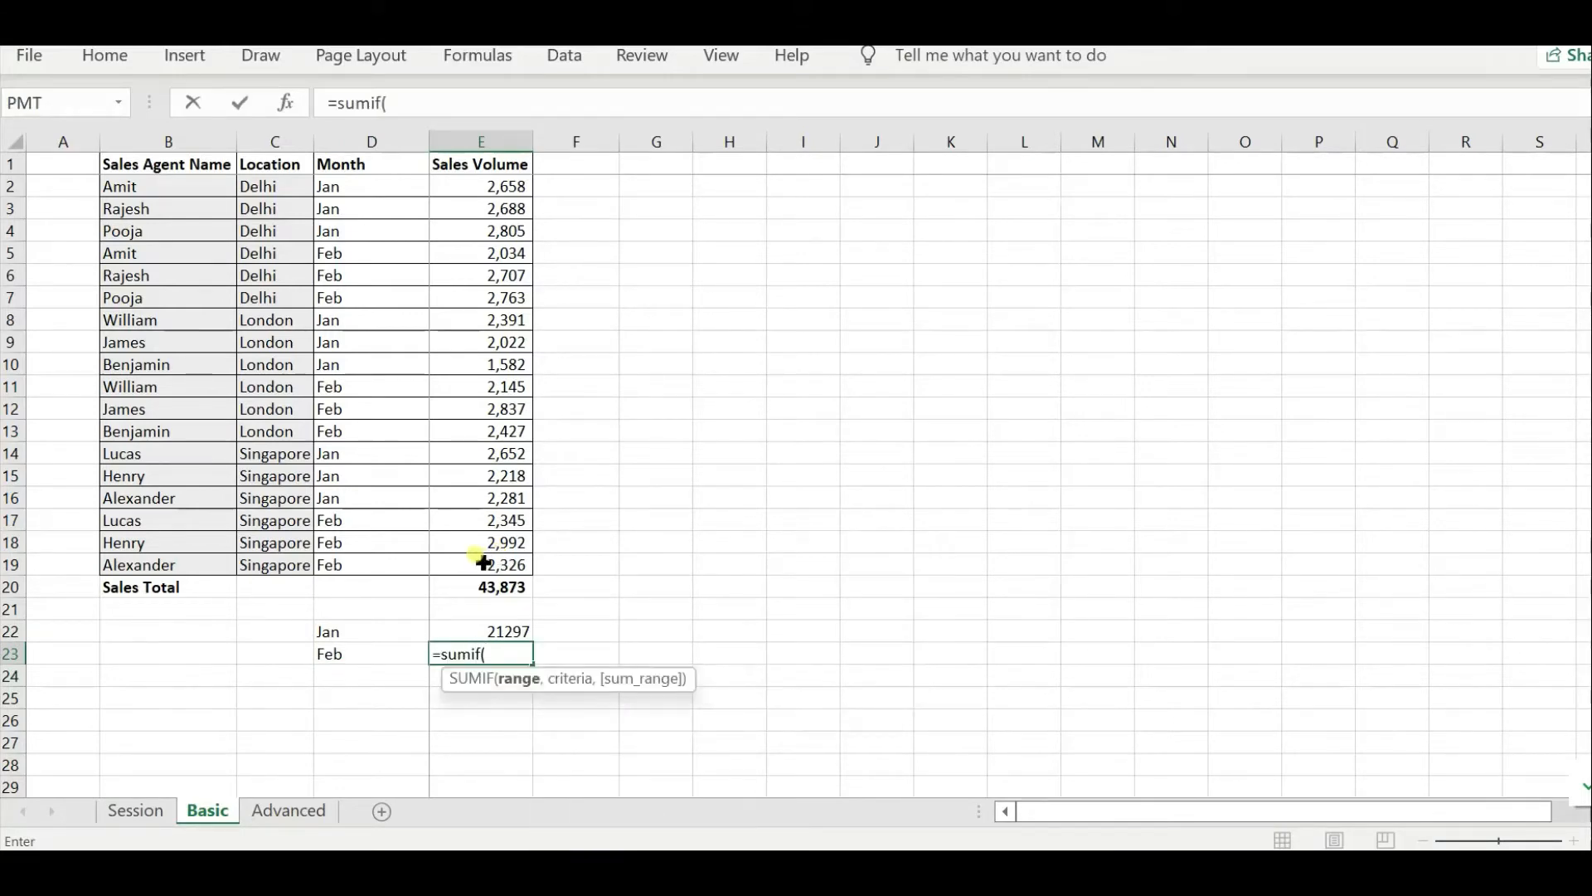
pyautogui.moveTo(384, 192); pyautogui.dragTo(384, 569)
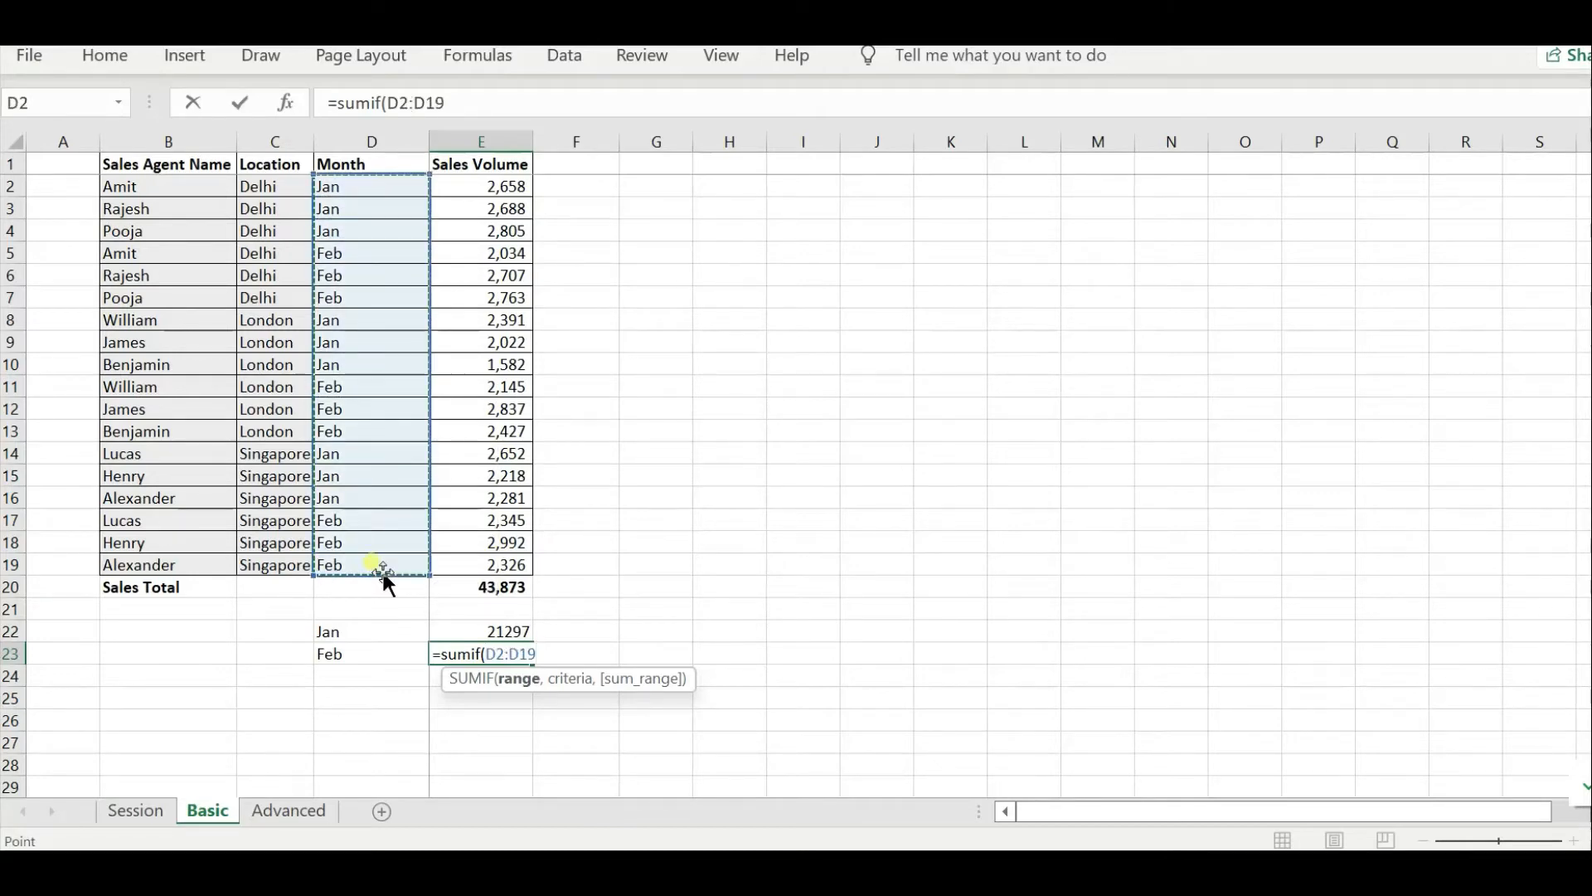
pyautogui.write(',')
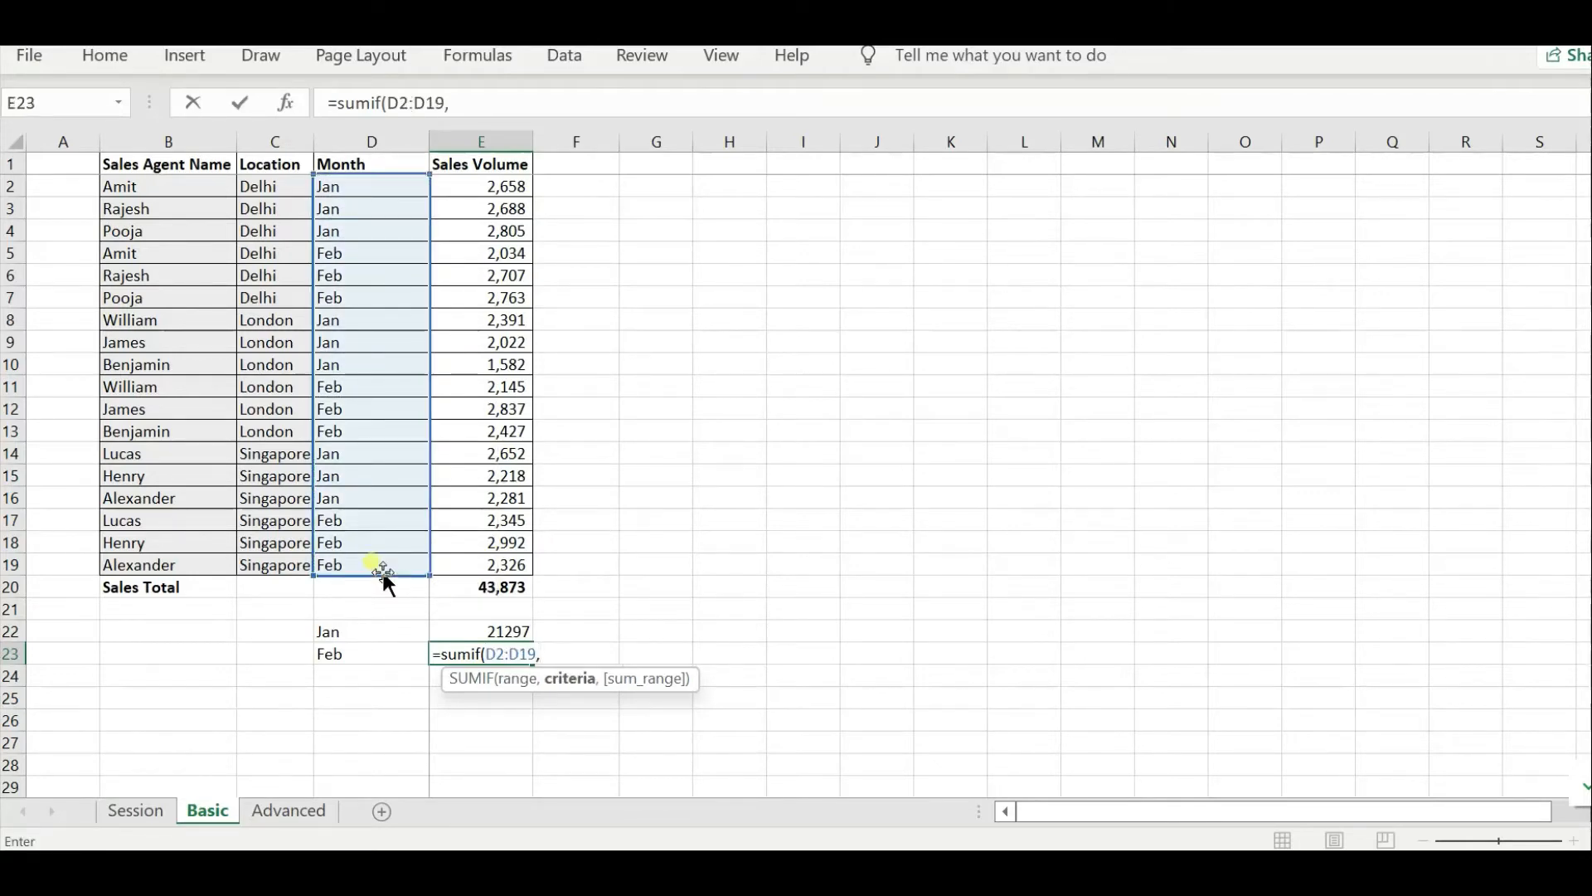
pyautogui.click(366, 658)
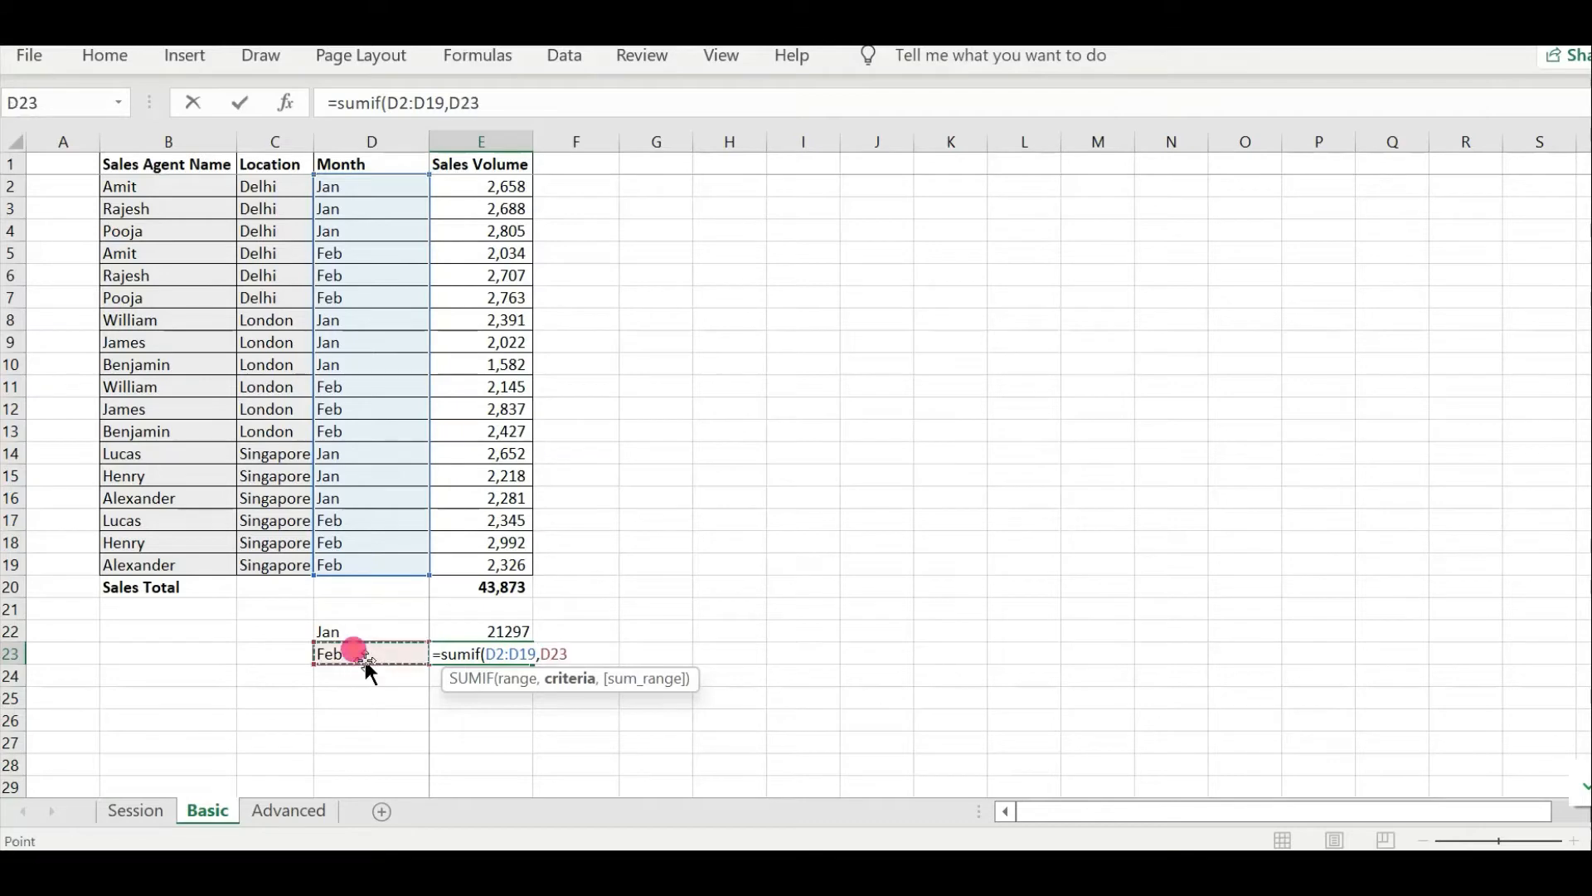
pyautogui.write(',')
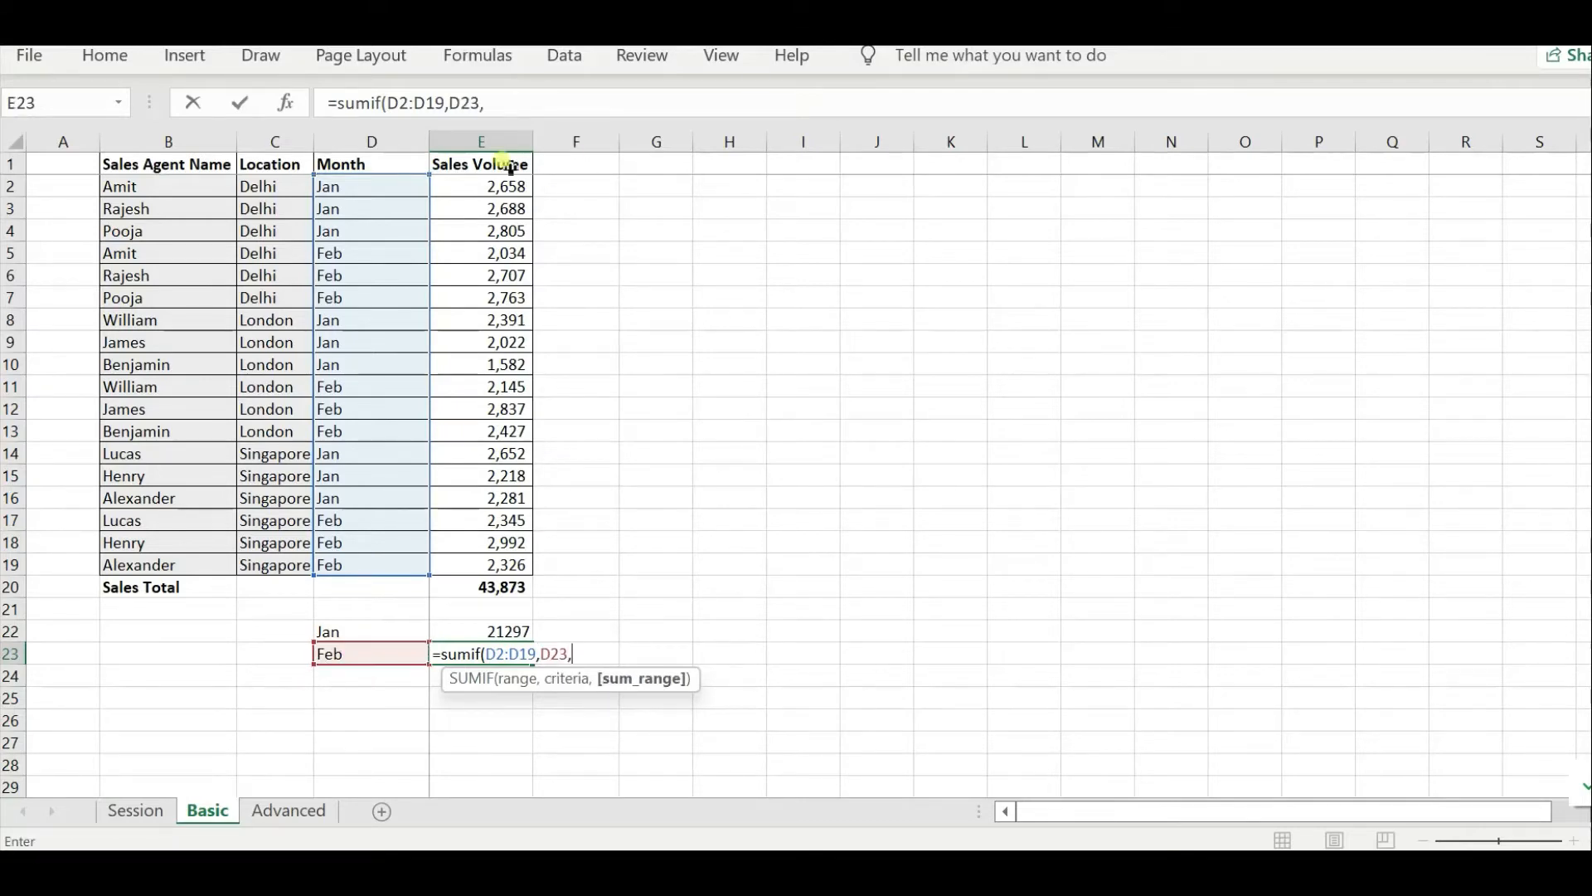
pyautogui.moveTo(487, 187); pyautogui.dragTo(484, 560)
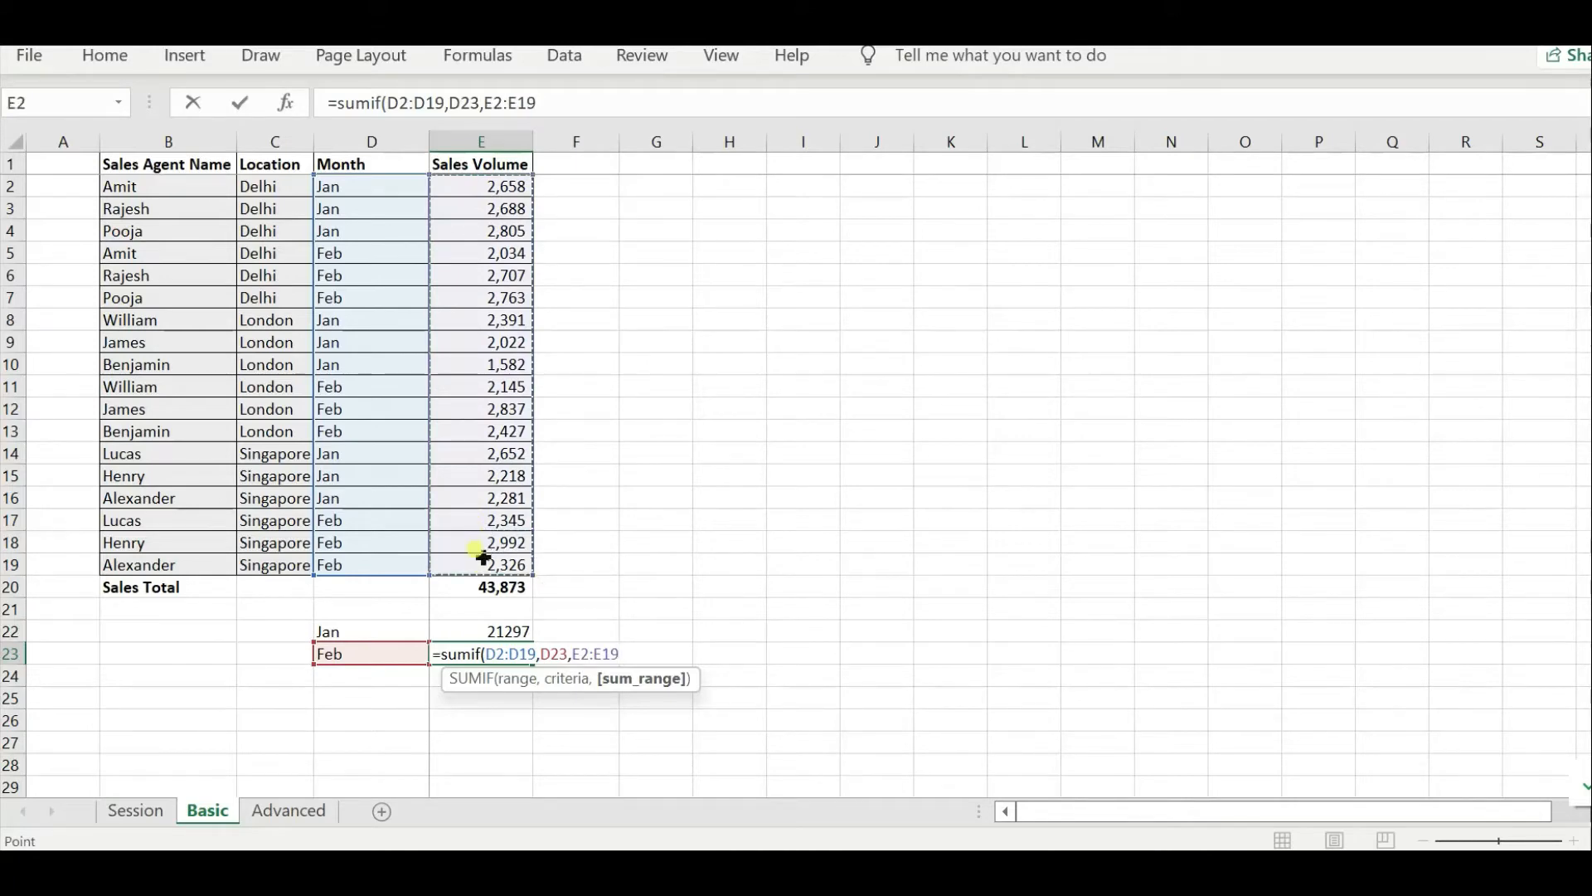
pyautogui.write(')')
pyautogui.press('Return')
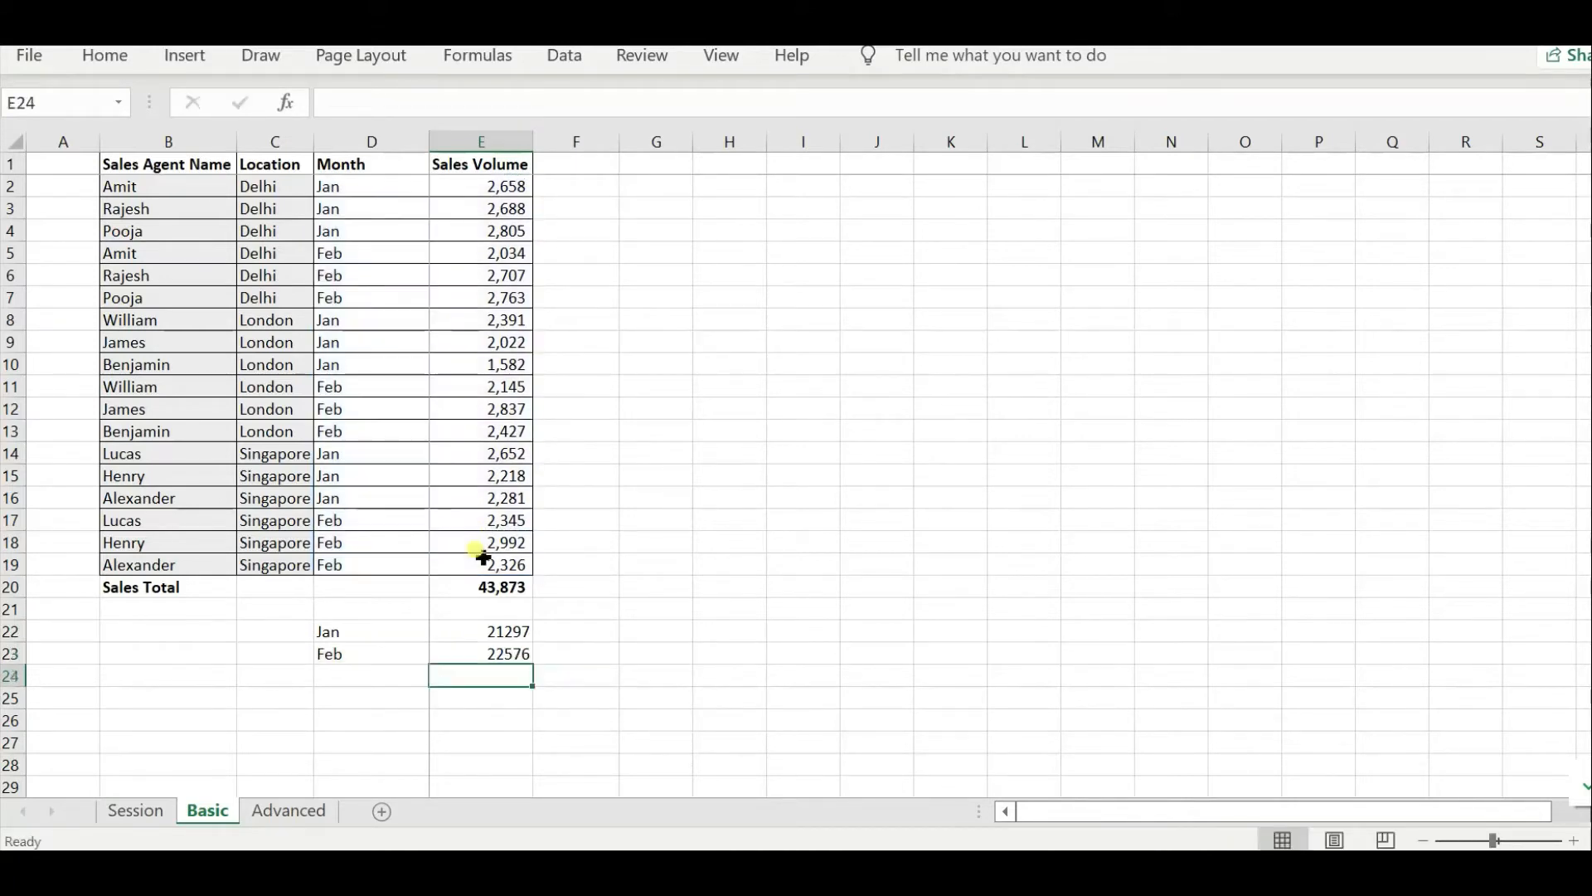
# - Review the Jan formula and its criteria cell, and enter the label Total in D24 below Feb
pyautogui.click(469, 632)
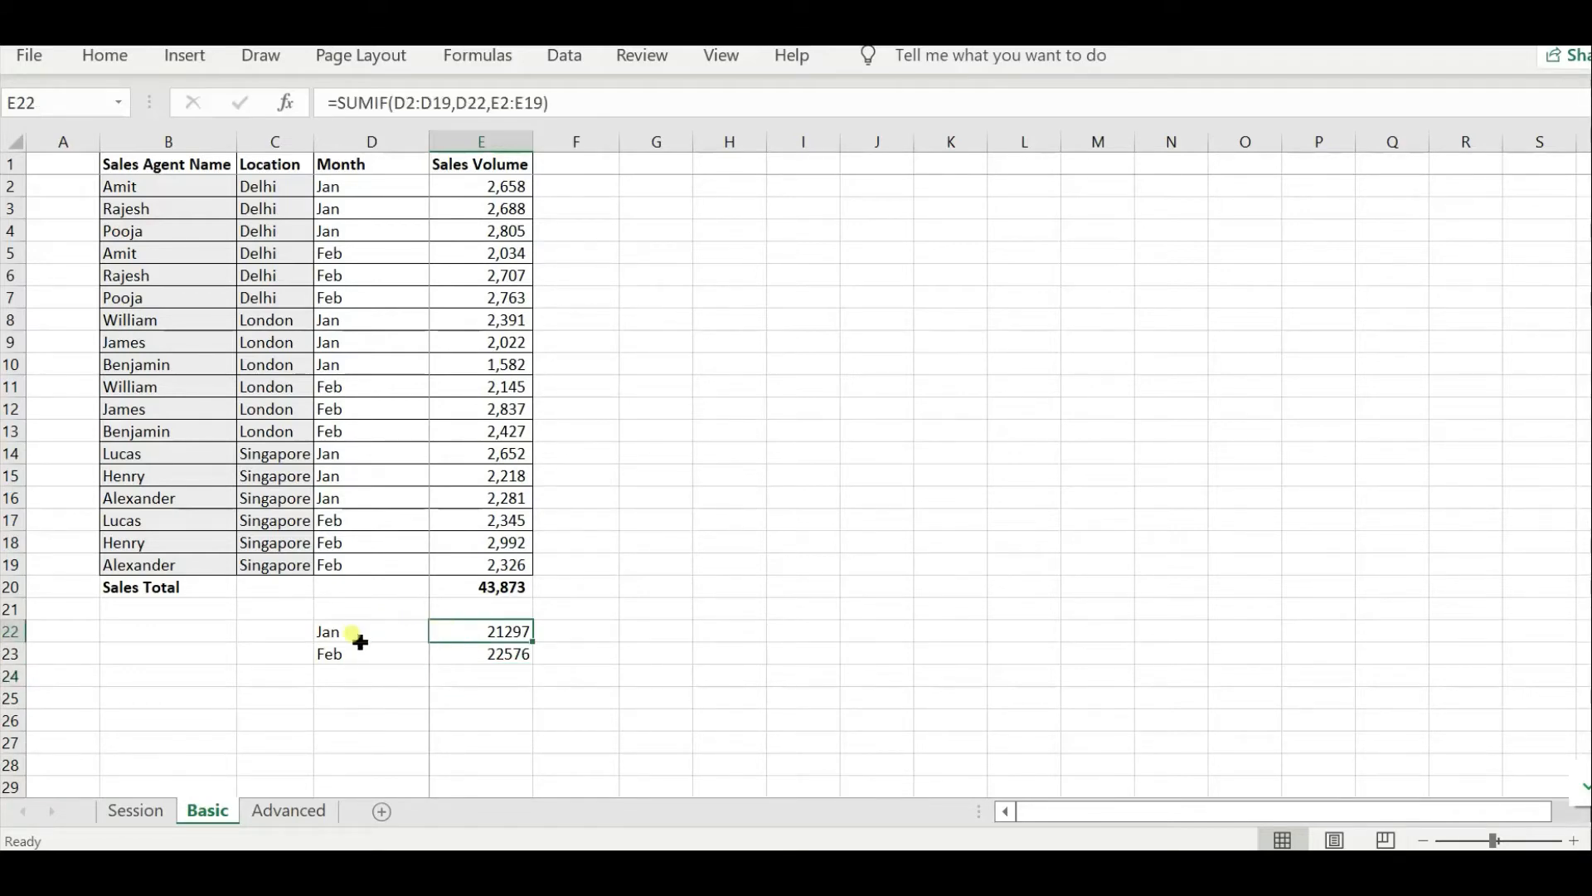
pyautogui.click(404, 633)
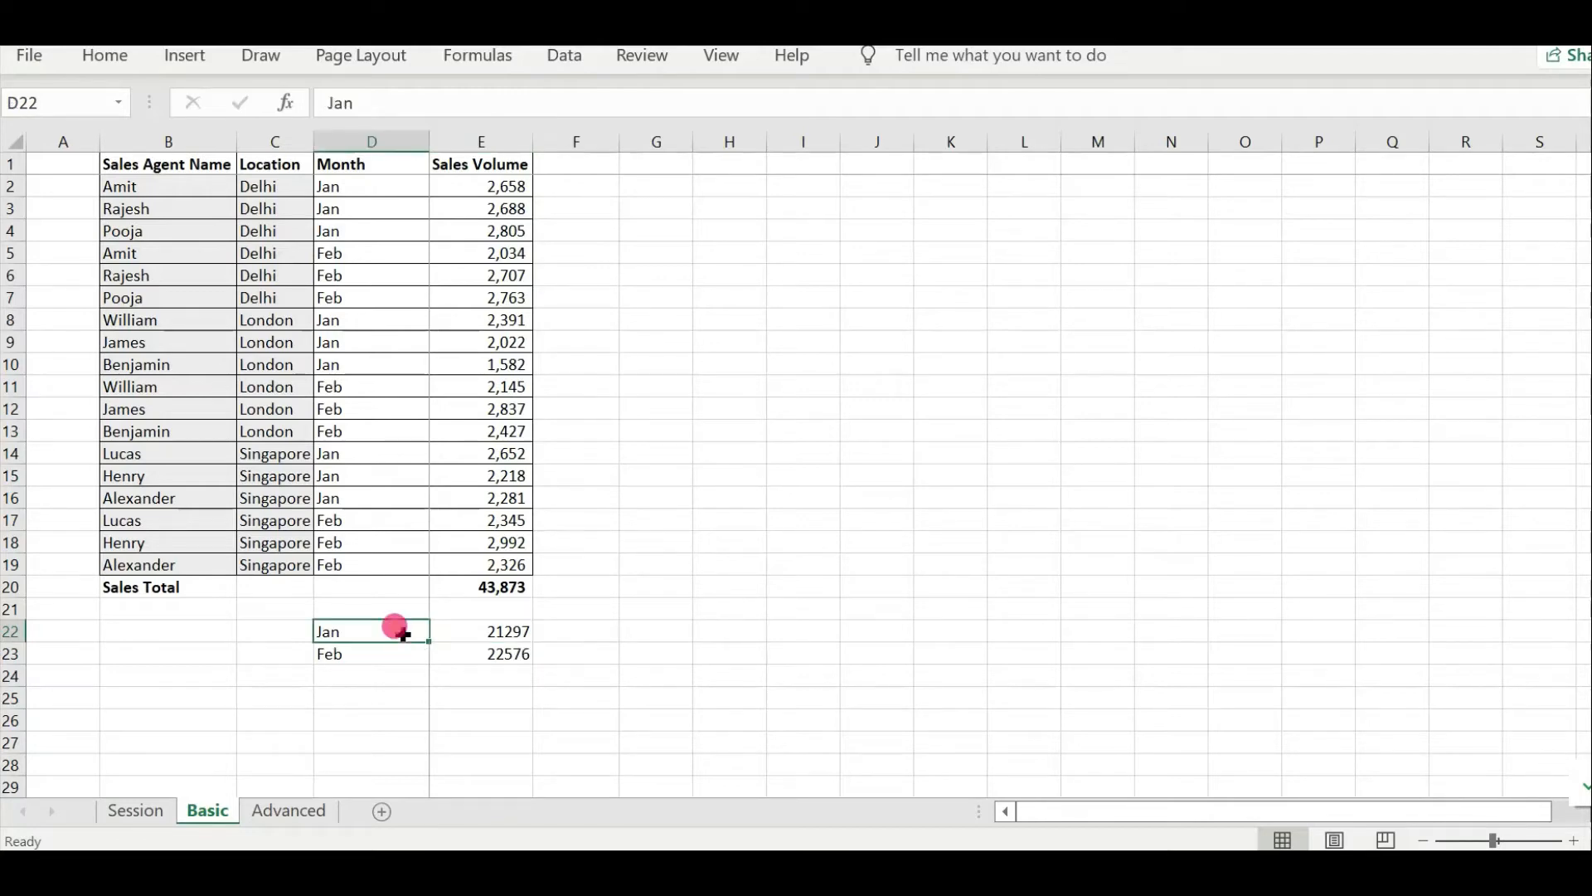
pyautogui.click(400, 676)
pyautogui.write('Total')
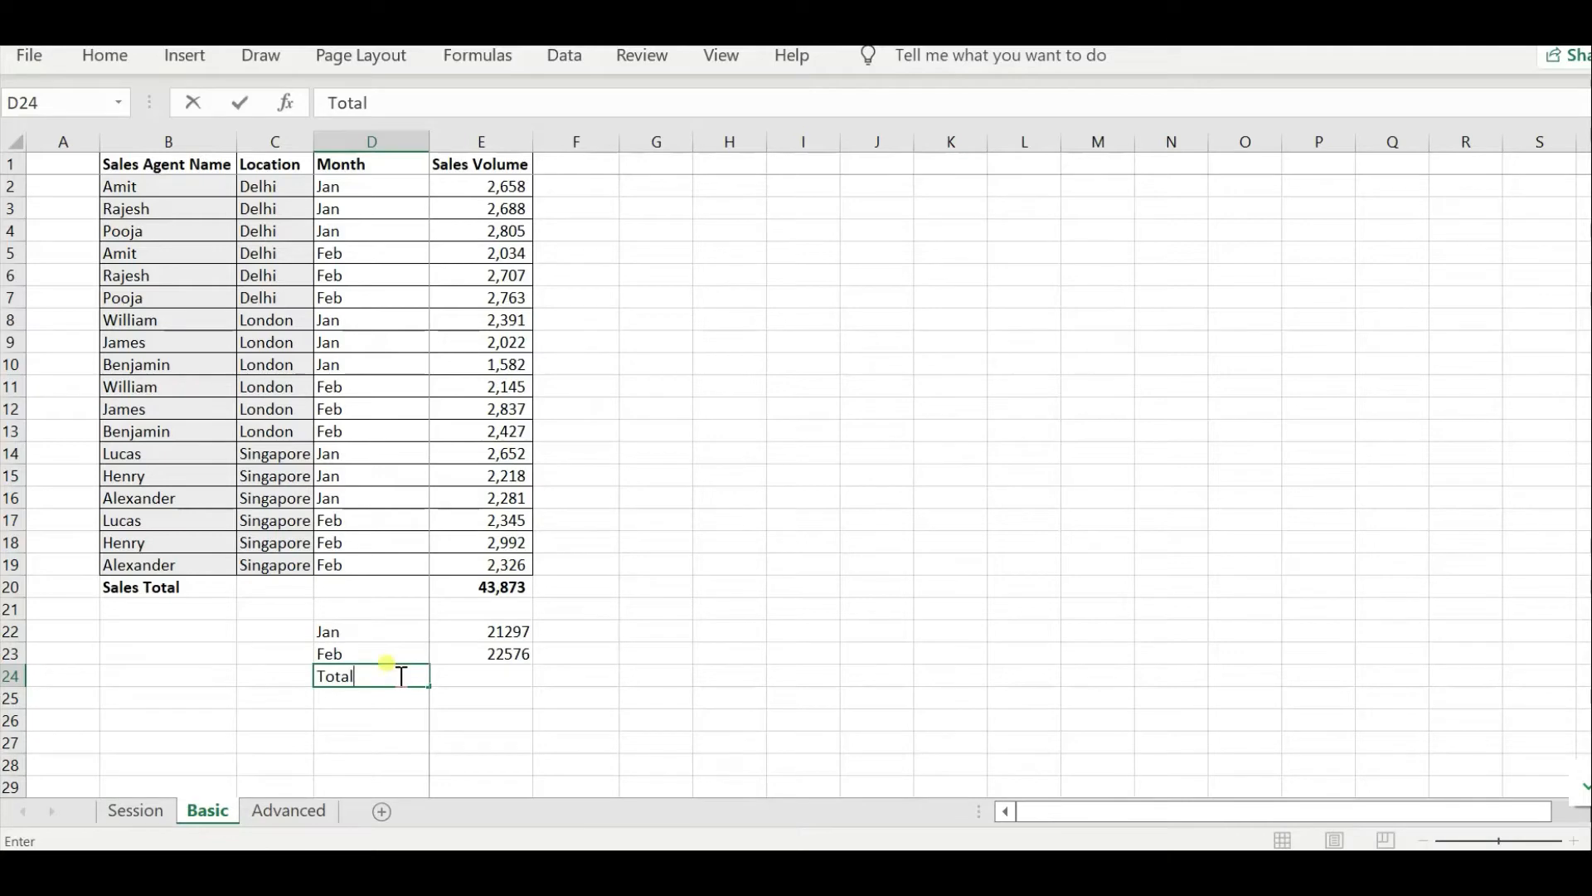
pyautogui.press('Return')
# - Add the Jan and Feb volumes in E24 with =E23+E22, and compare the result with the Sales Total in E20
pyautogui.press('Up')
pyautogui.press('Right')
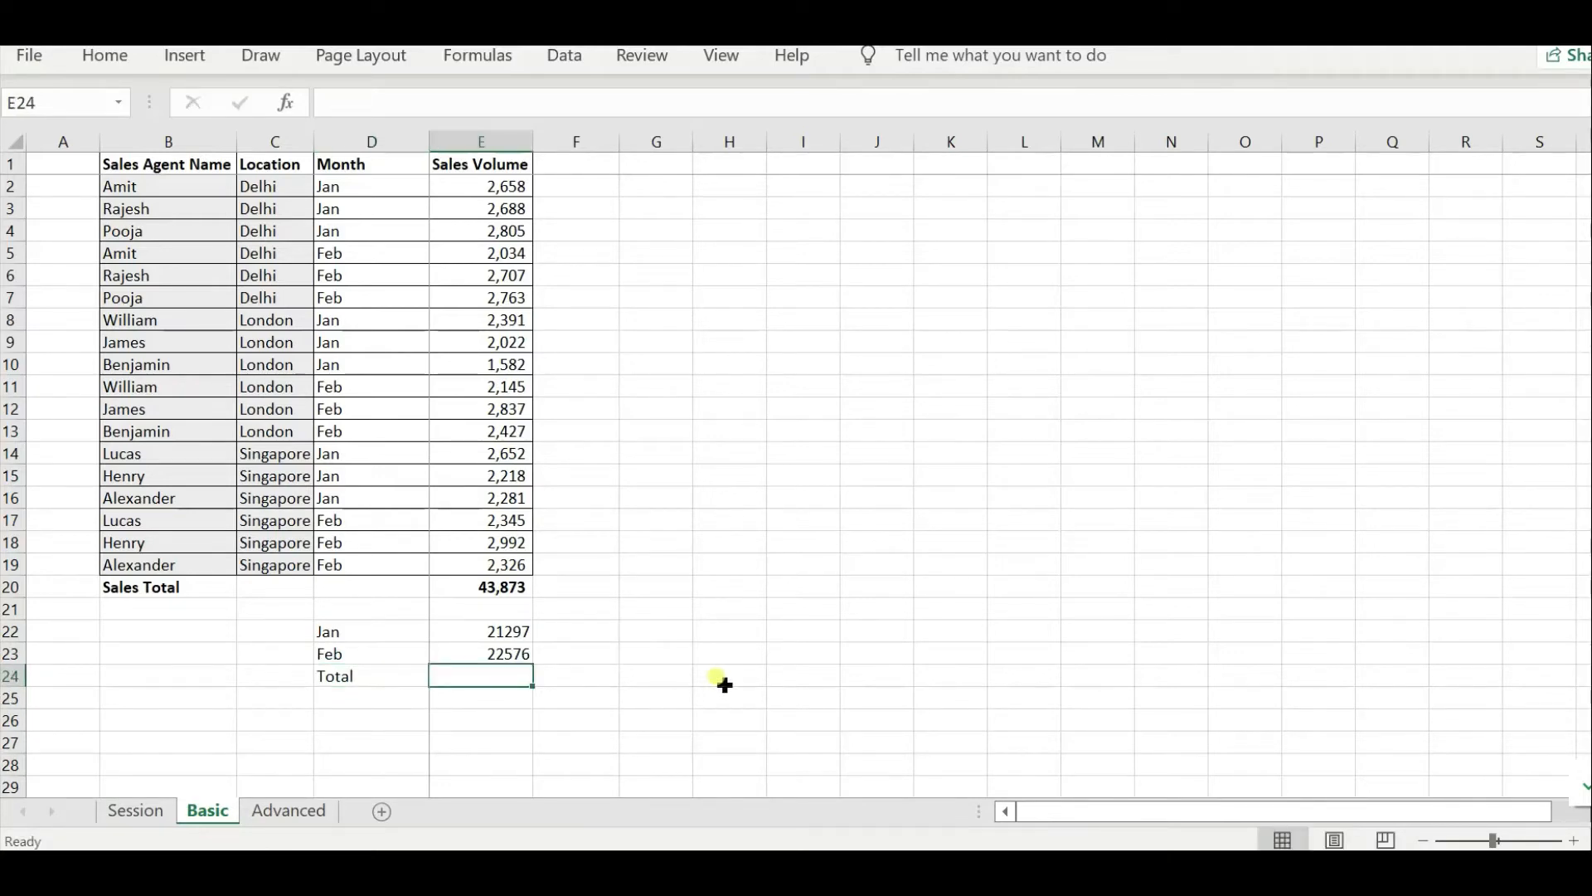
pyautogui.write('=')
pyautogui.press('Up')
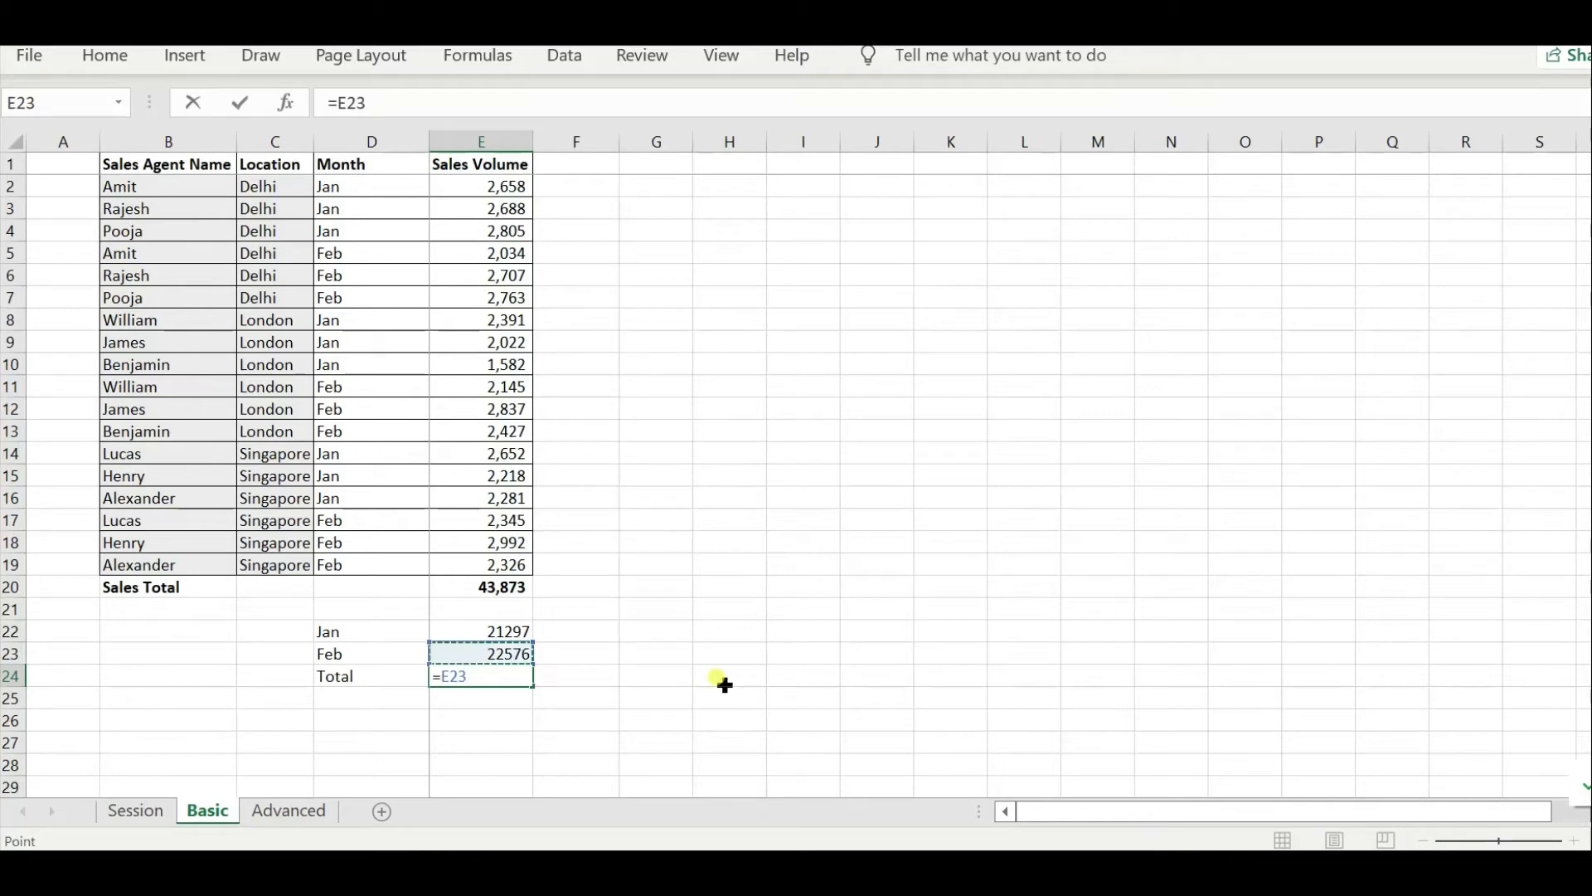
pyautogui.write('+')
pyautogui.press('Up')
pyautogui.press('Up')
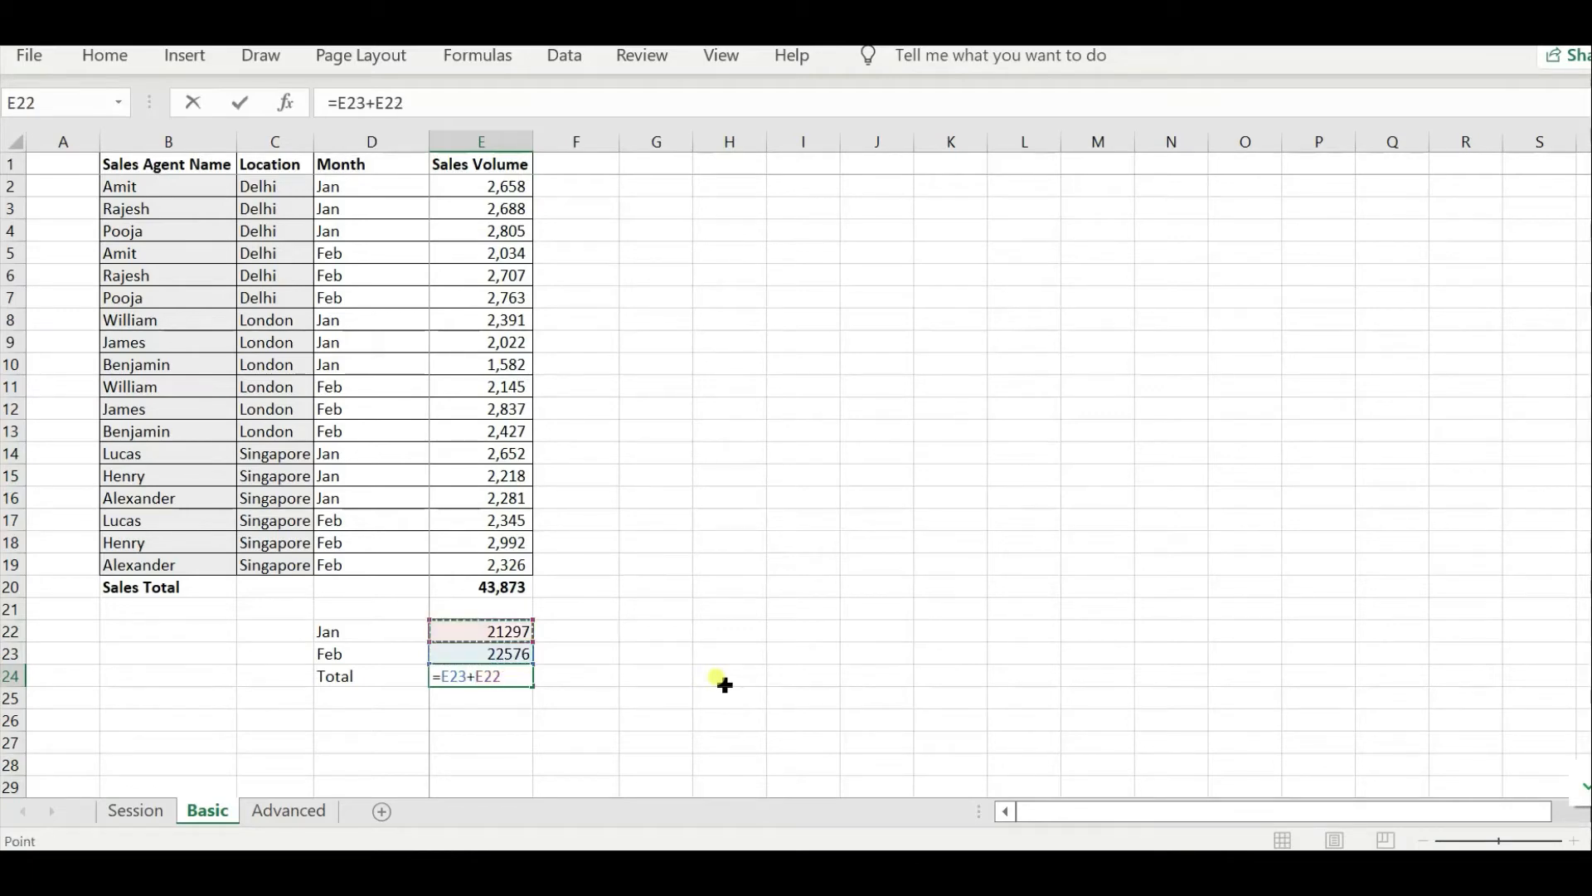
pyautogui.press('Return')
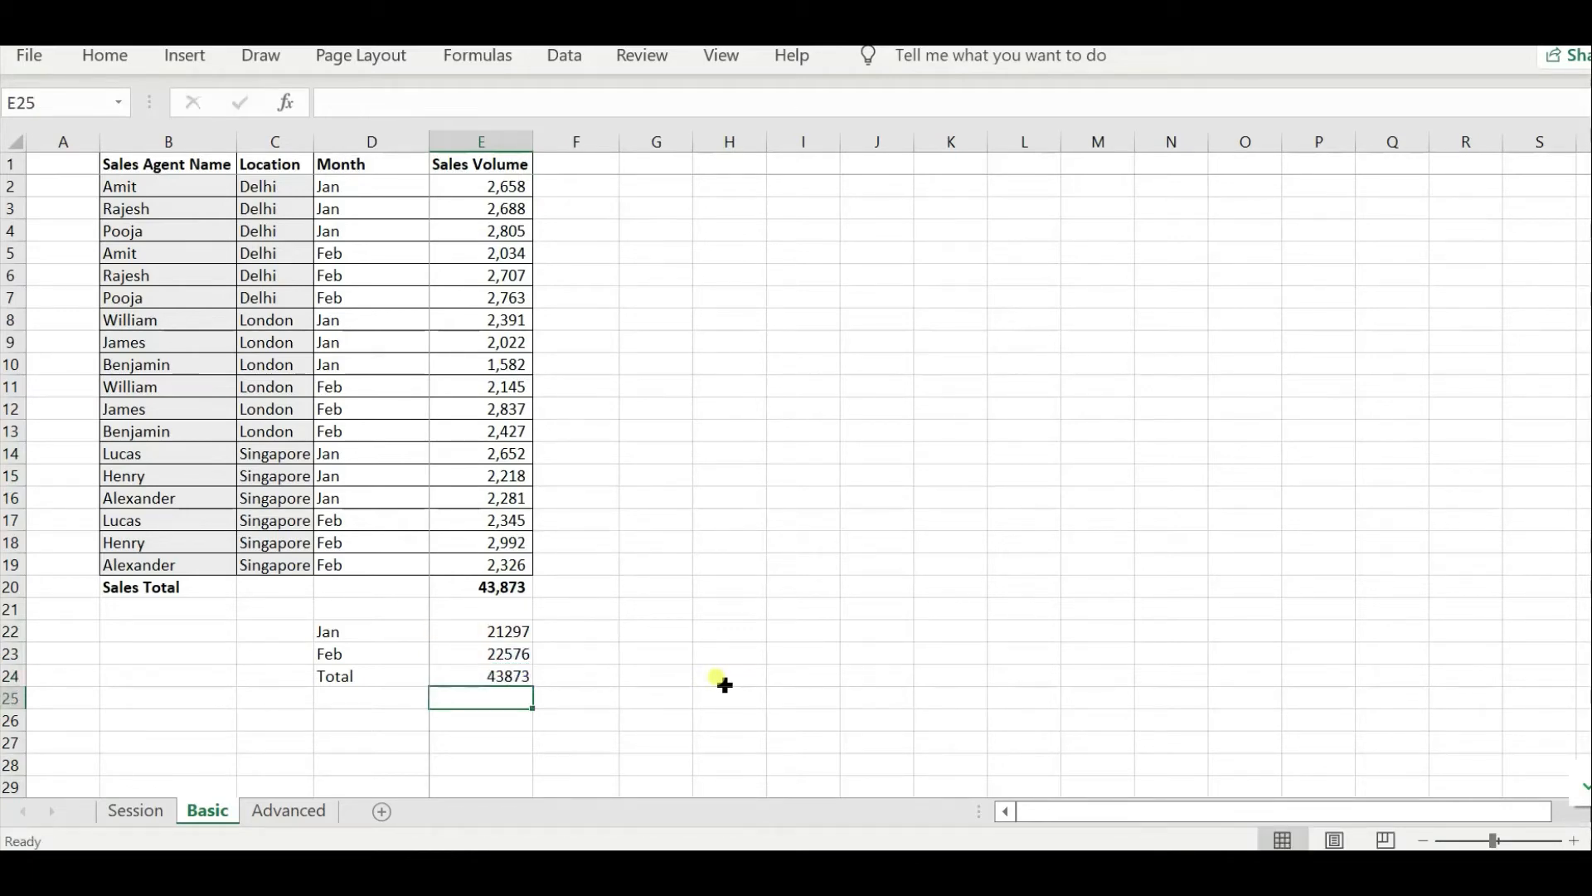
pyautogui.click(494, 676)
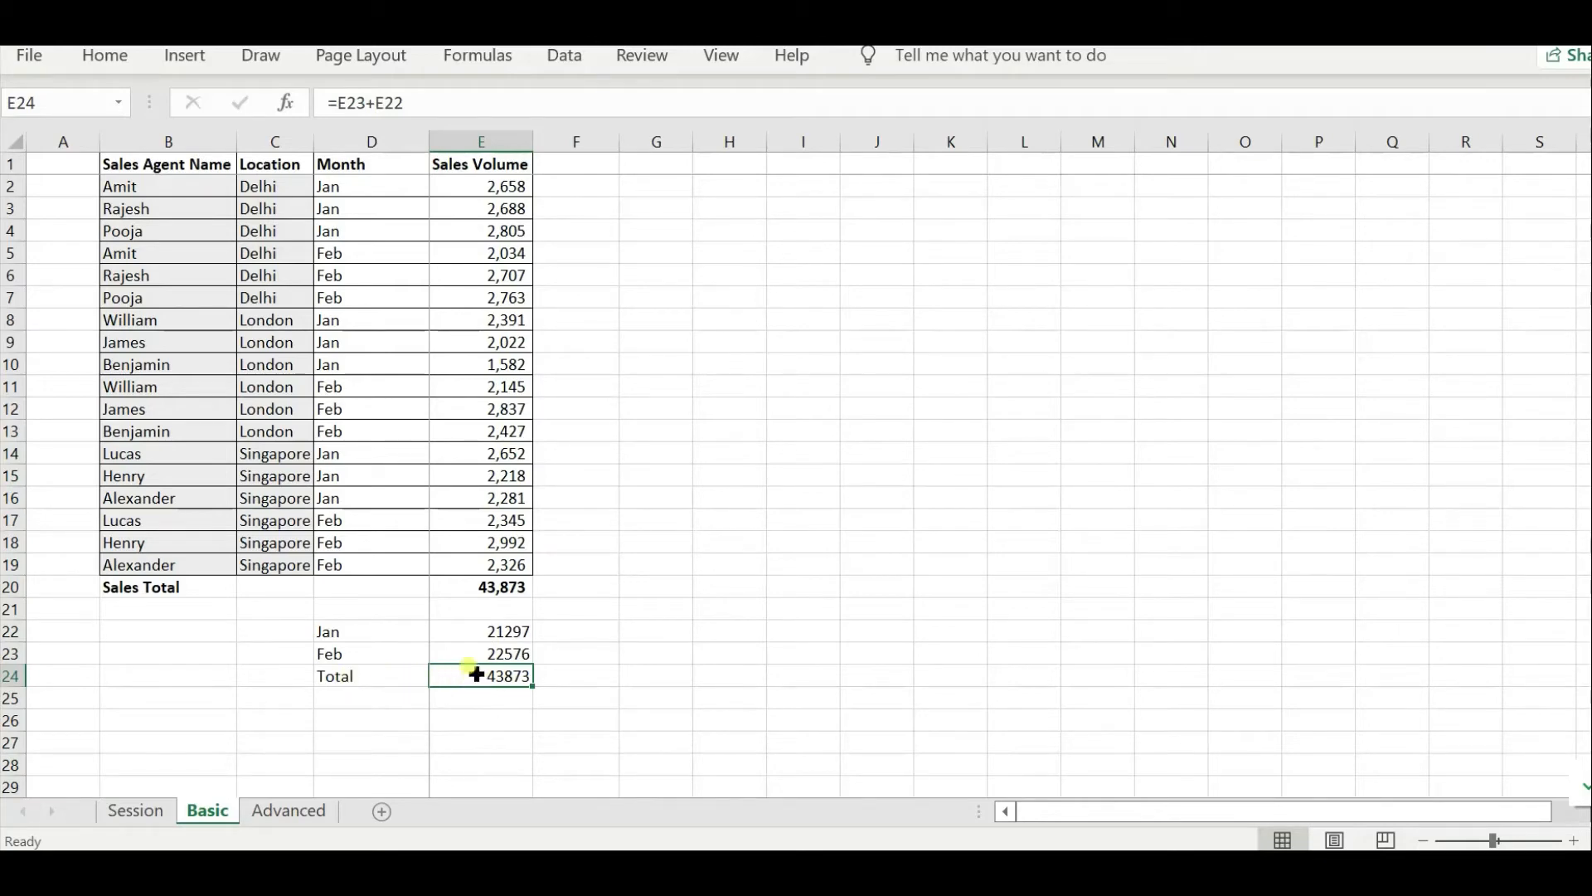
pyautogui.click(509, 589)
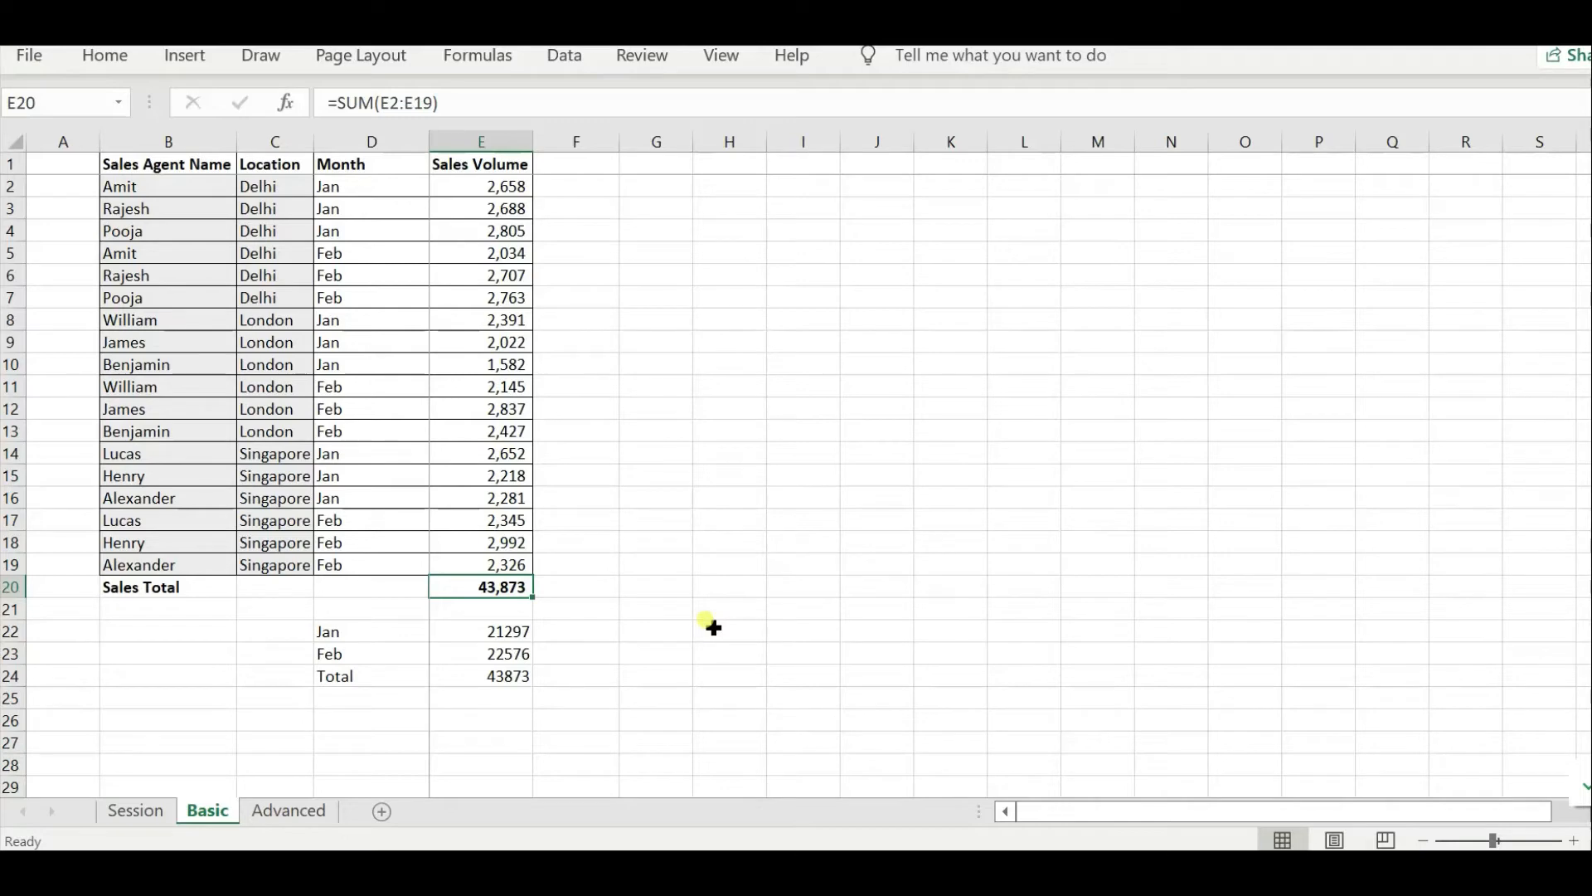
# - Enter the criteria labels Delhi in C26 and Jan in D26, below the monthly totals
pyautogui.press('Down')
pyautogui.press('Down')
pyautogui.press('Down')
pyautogui.press('Down')
pyautogui.press('Down')
pyautogui.press('Down')
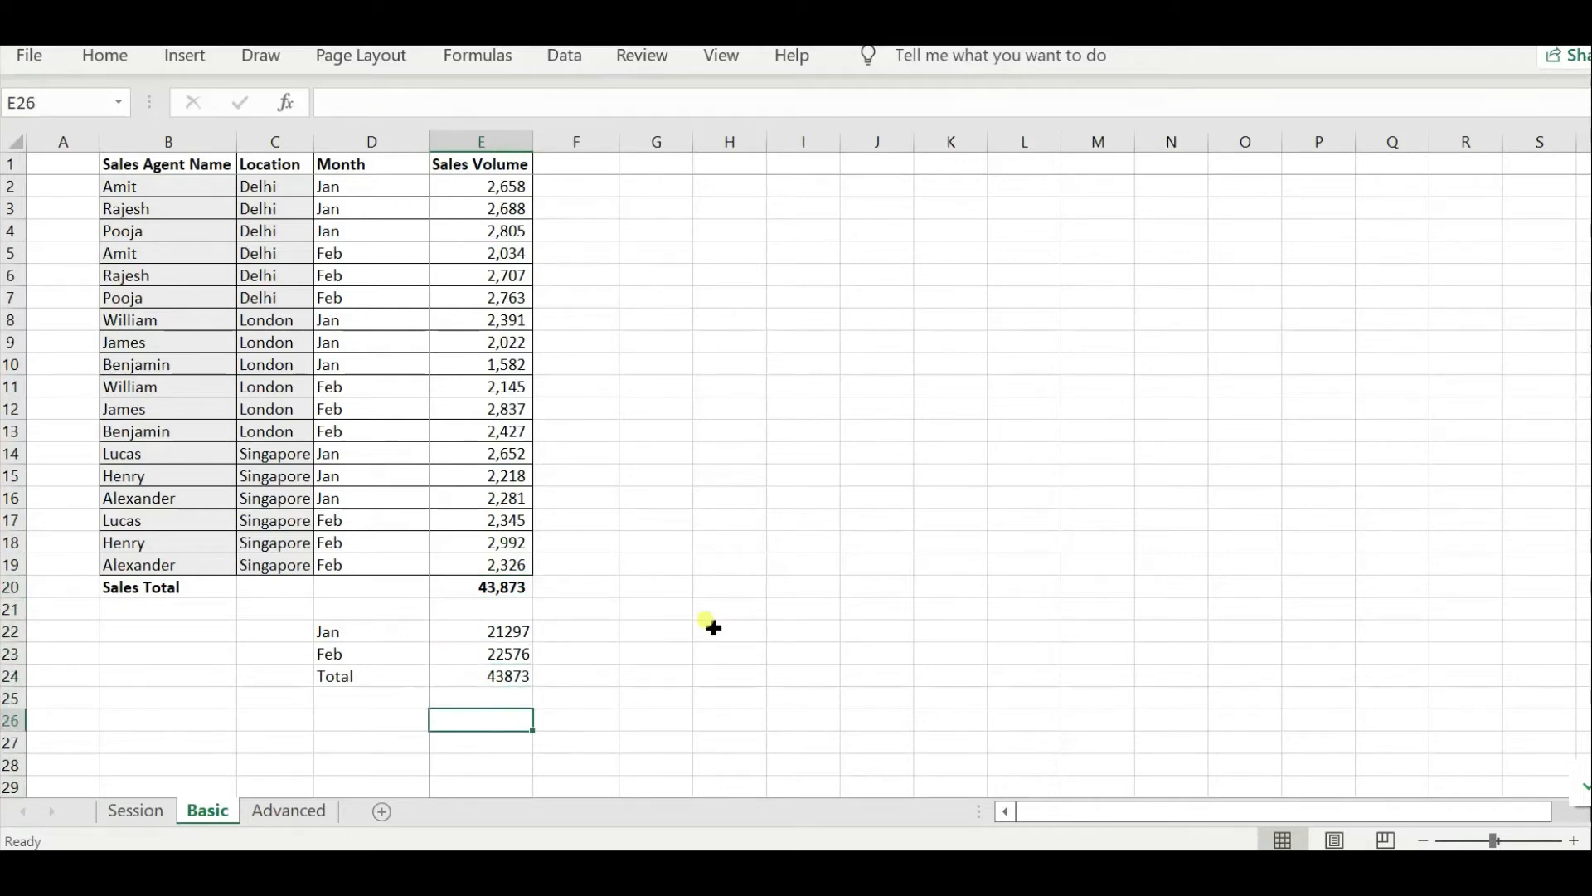
pyautogui.press('Left')
pyautogui.press('Left')
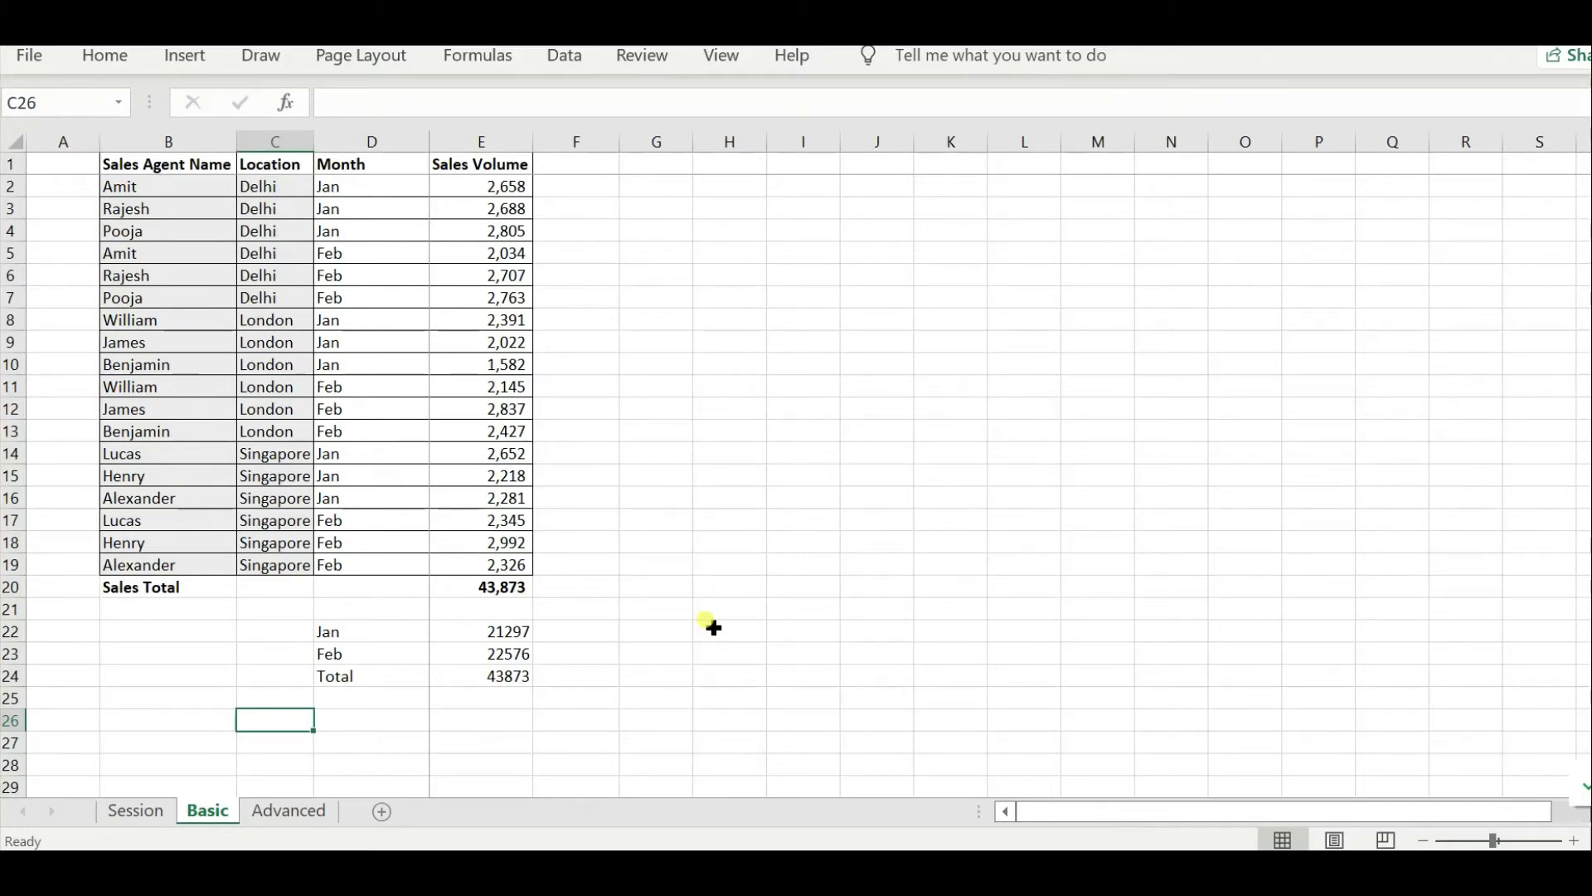
pyautogui.write('Delhi')
pyautogui.hotkey('ctrl', 'Return')
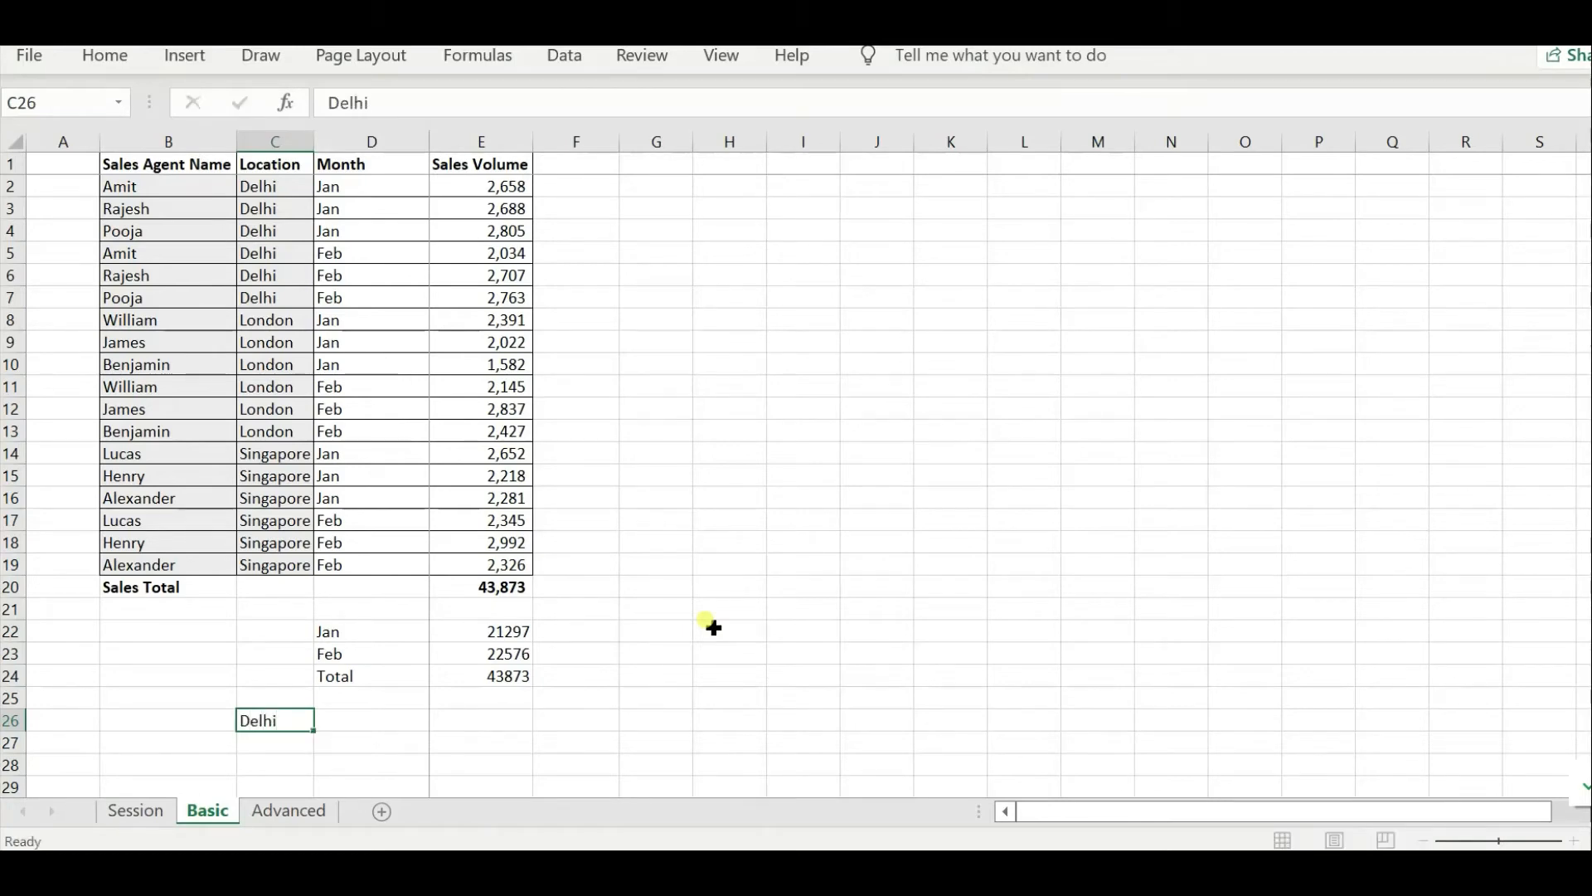
pyautogui.press('Tab')
pyautogui.write('Jan')
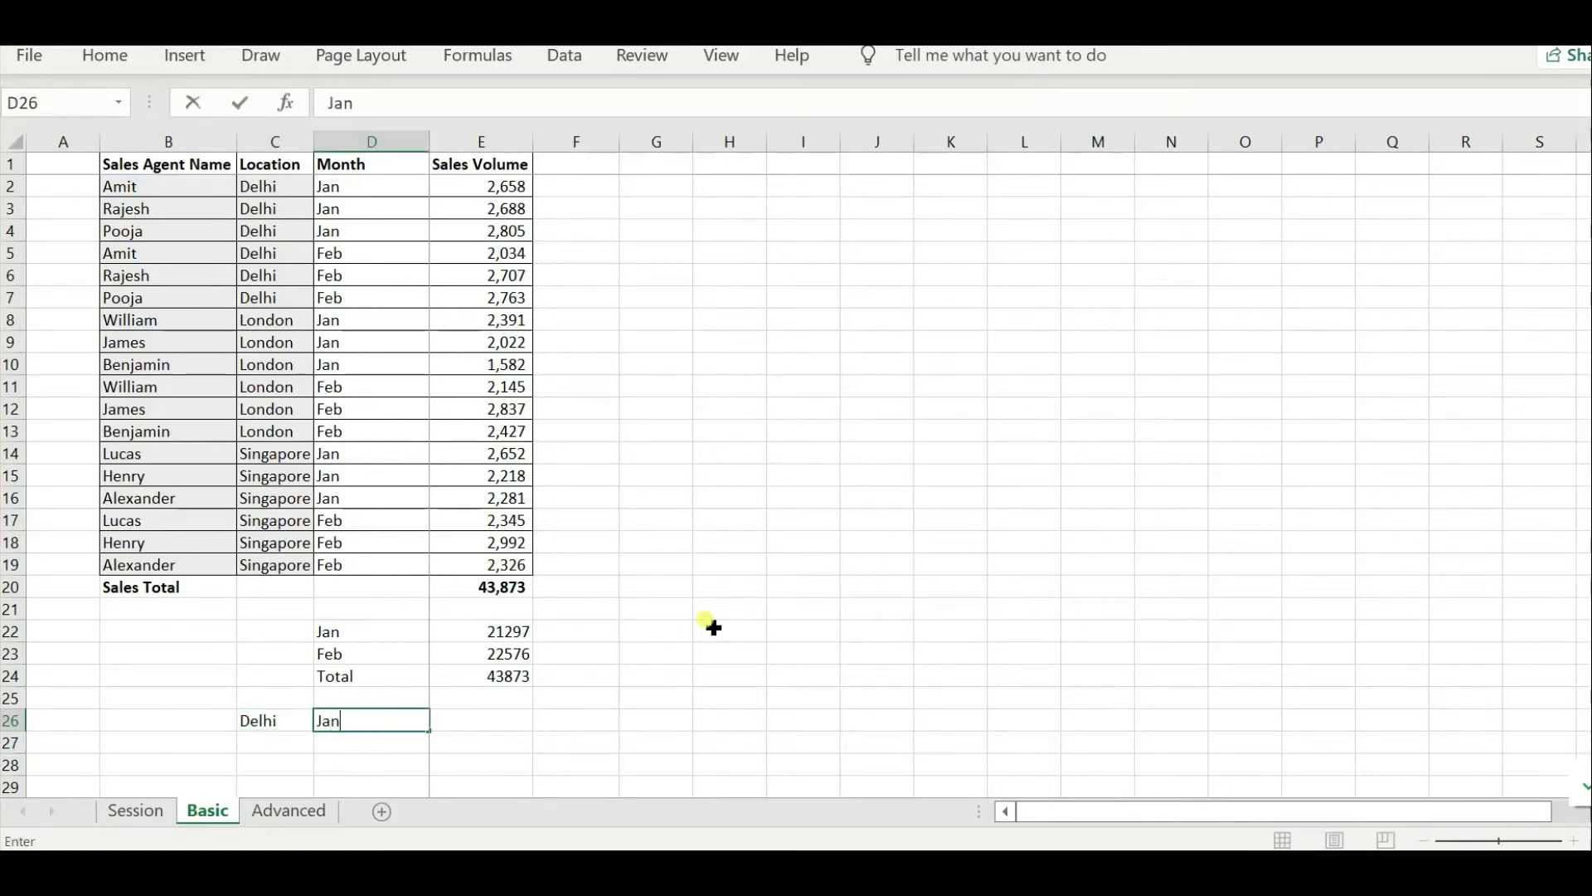
pyautogui.press('Tab')
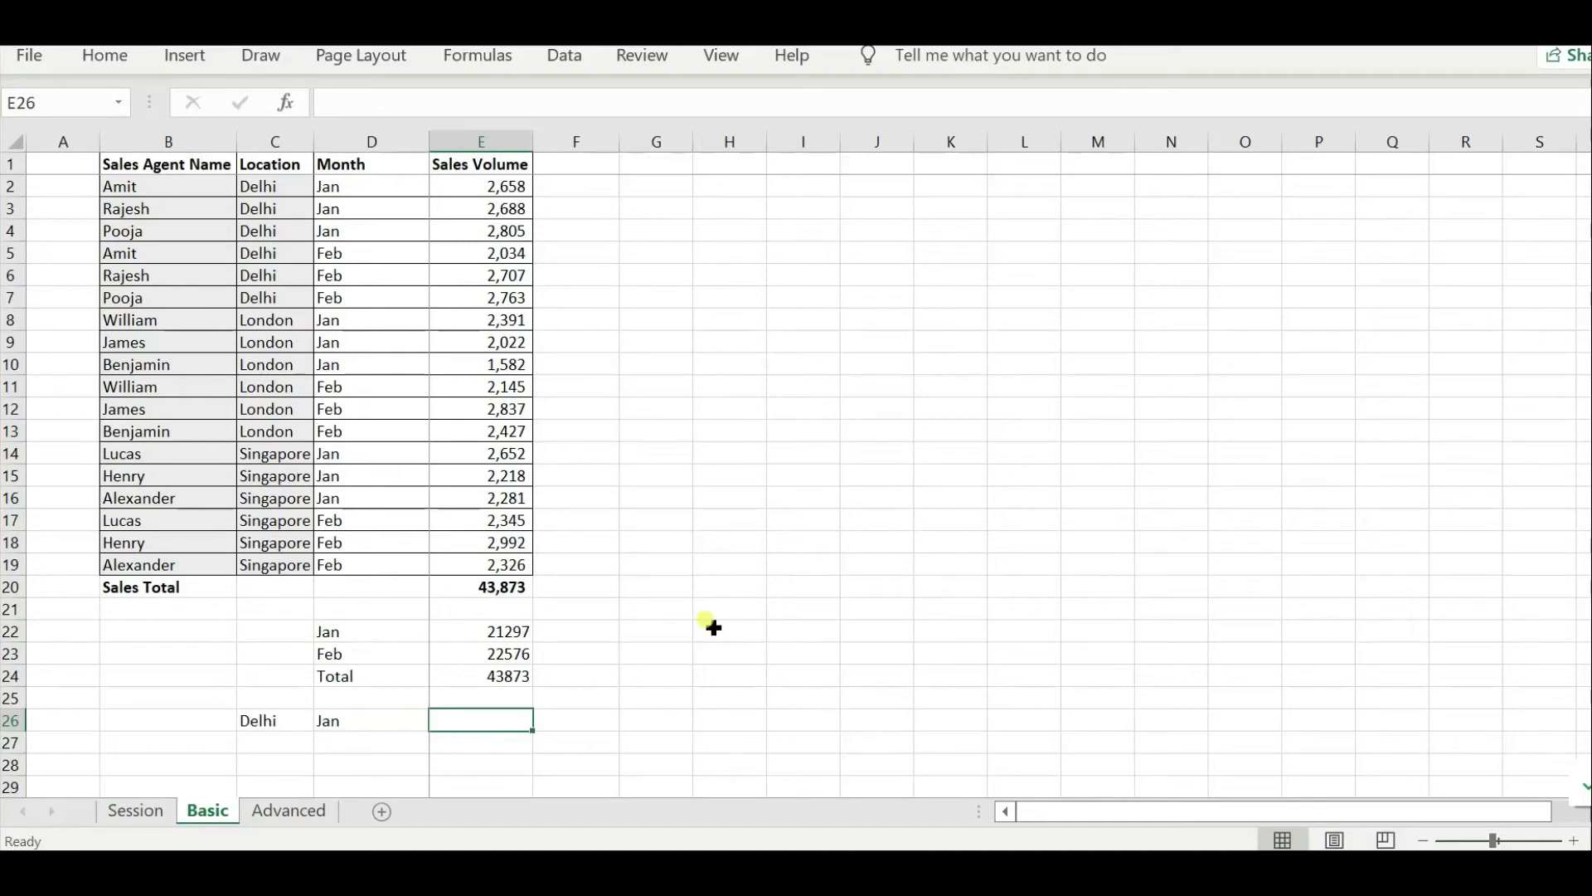
# - Begin a SUMIFS formula in E26 with sum range E2:E19, criteria range C2:C19 and criterion C26
pyautogui.write('=s')
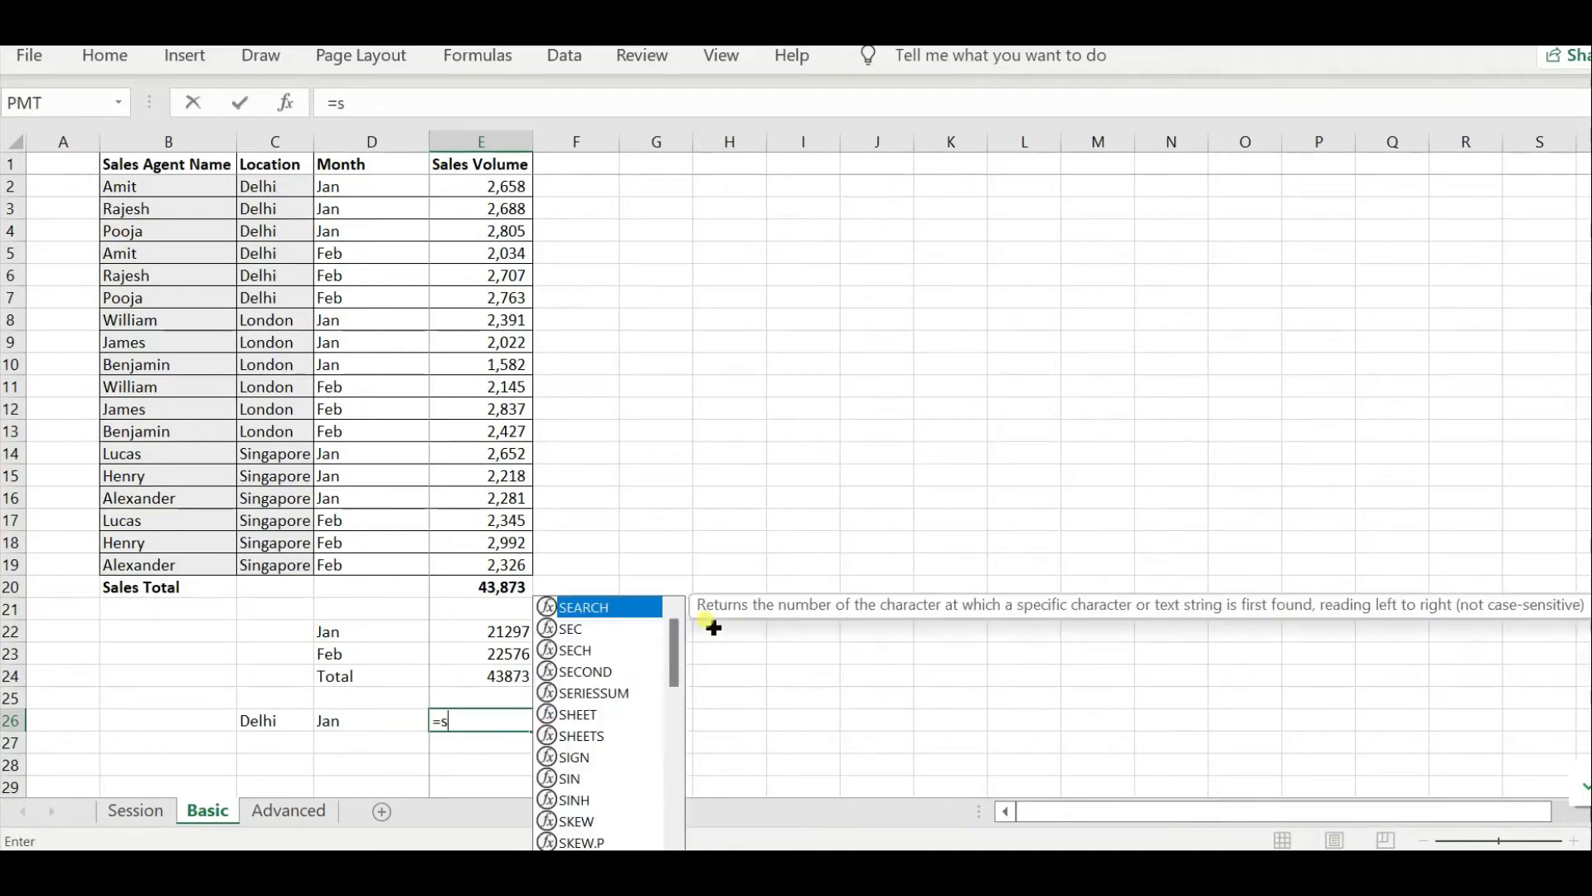
pyautogui.write('umifs')
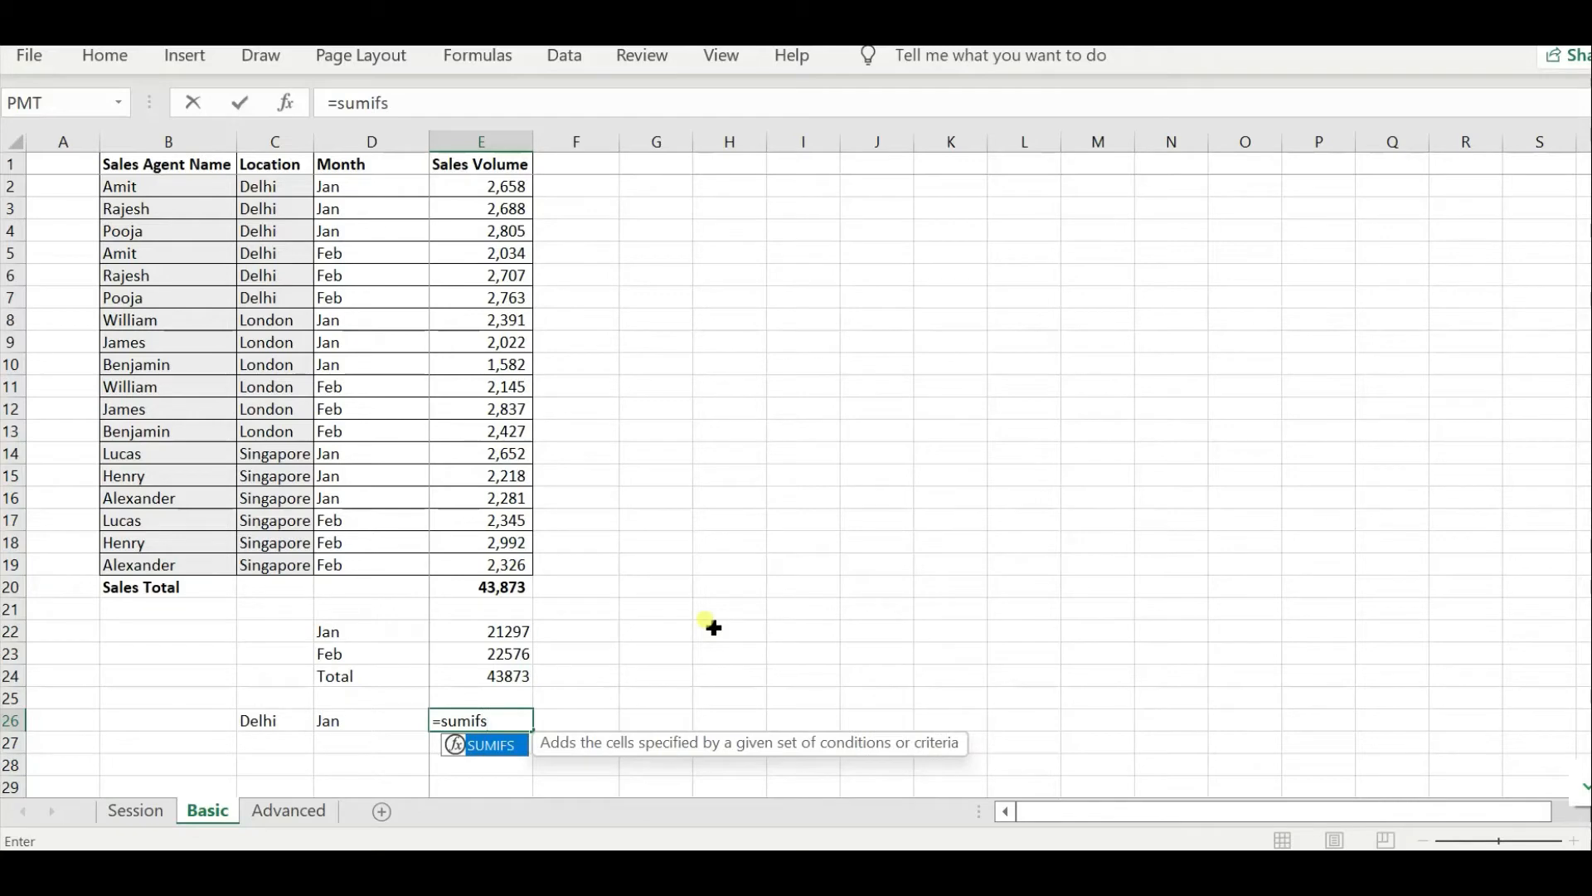
pyautogui.write('(')
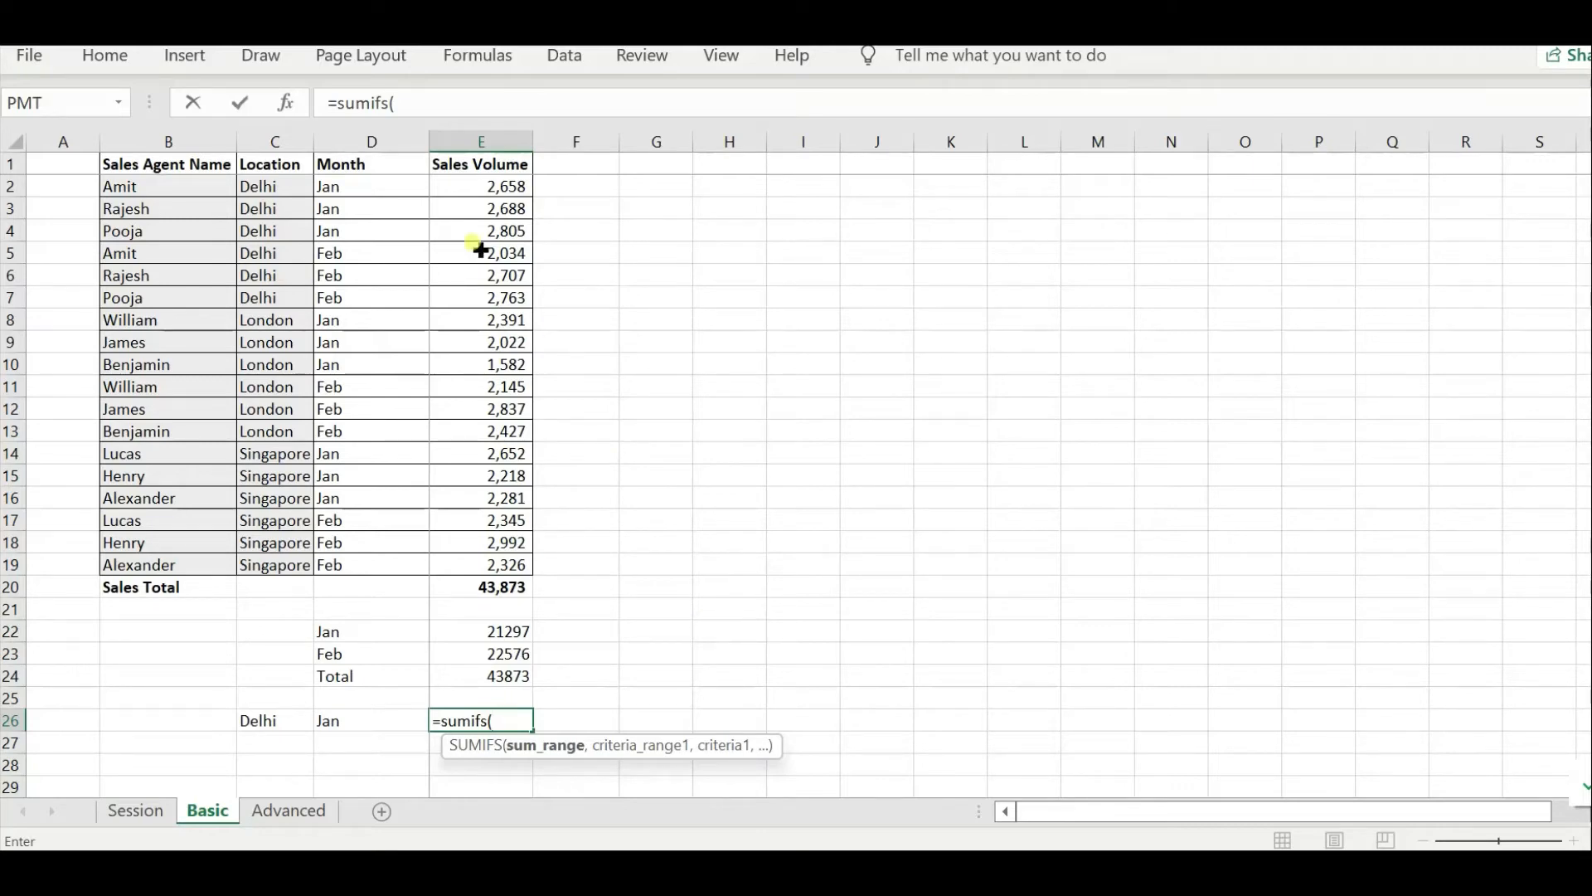
pyautogui.moveTo(495, 189); pyautogui.dragTo(487, 564)
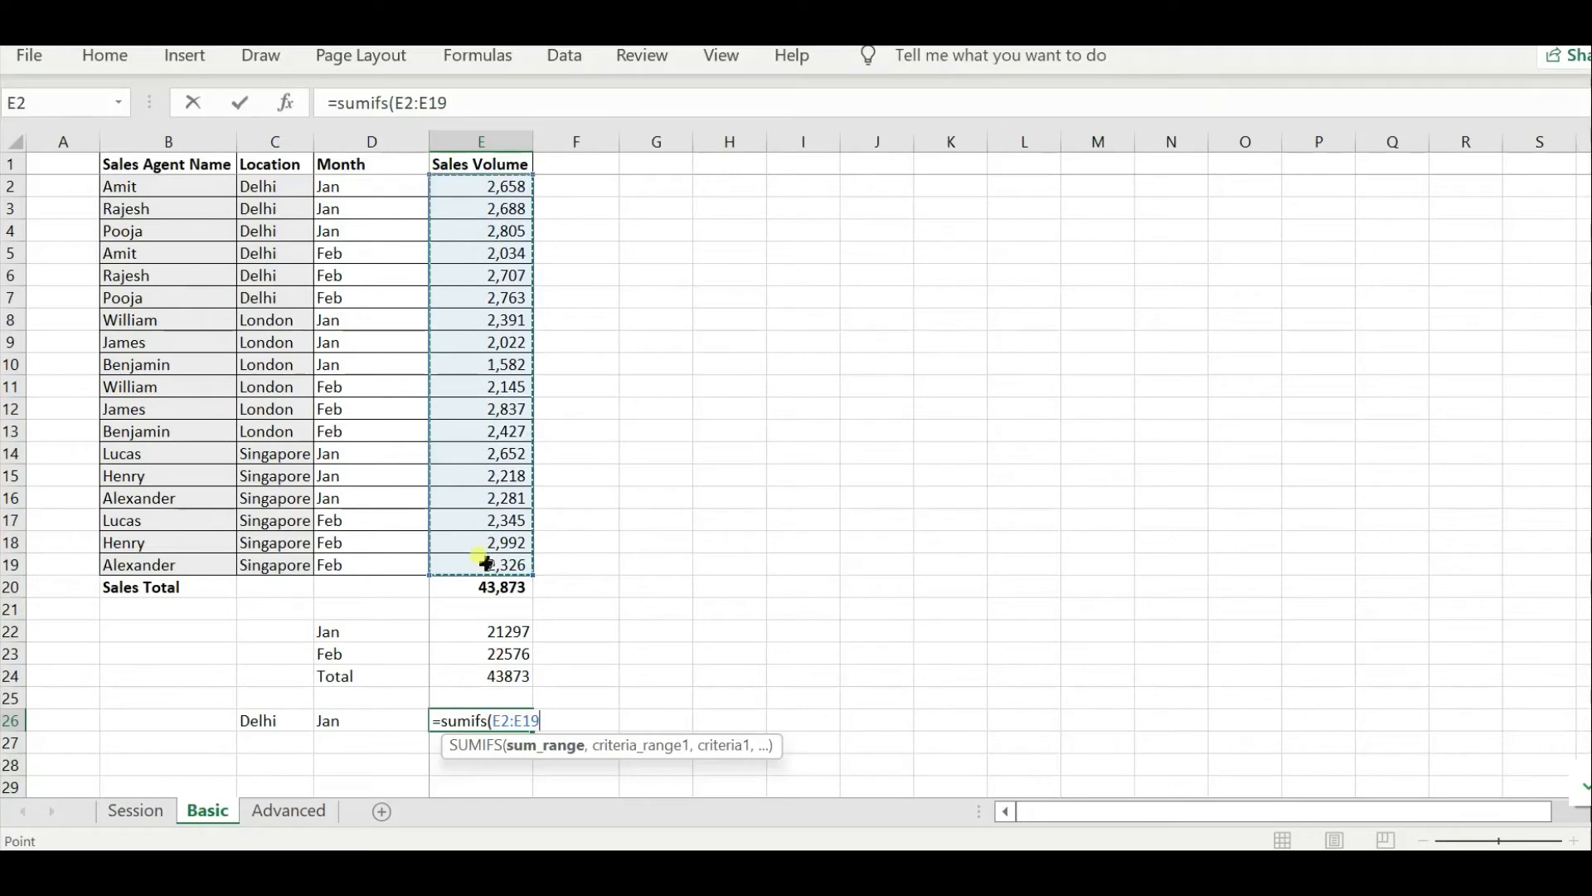
pyautogui.write(',')
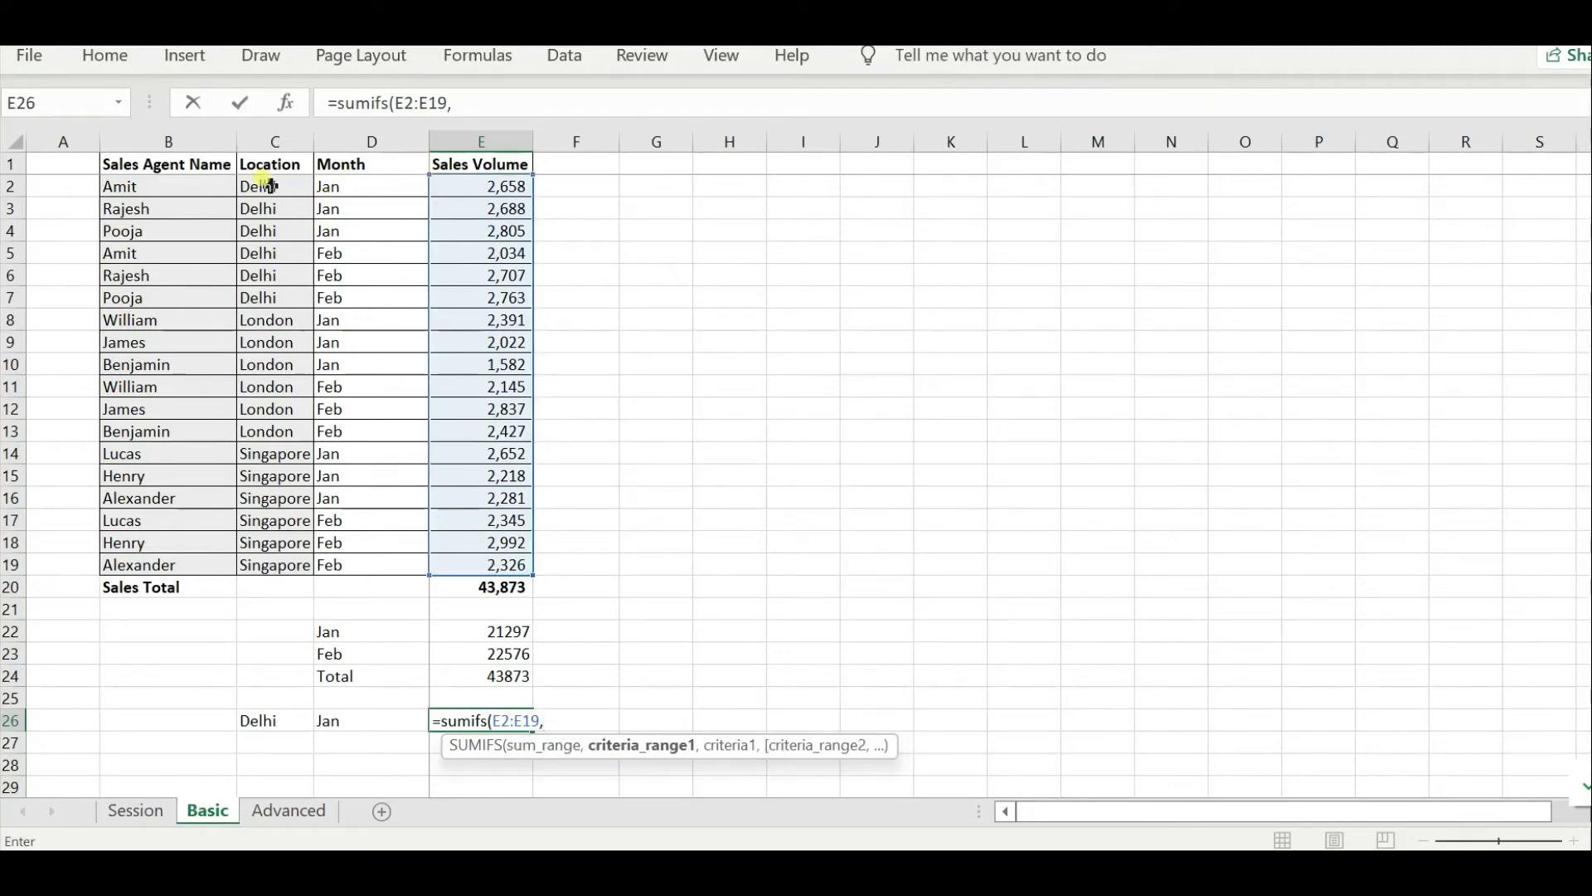
pyautogui.moveTo(273, 186); pyautogui.dragTo(279, 563)
pyautogui.write(',')
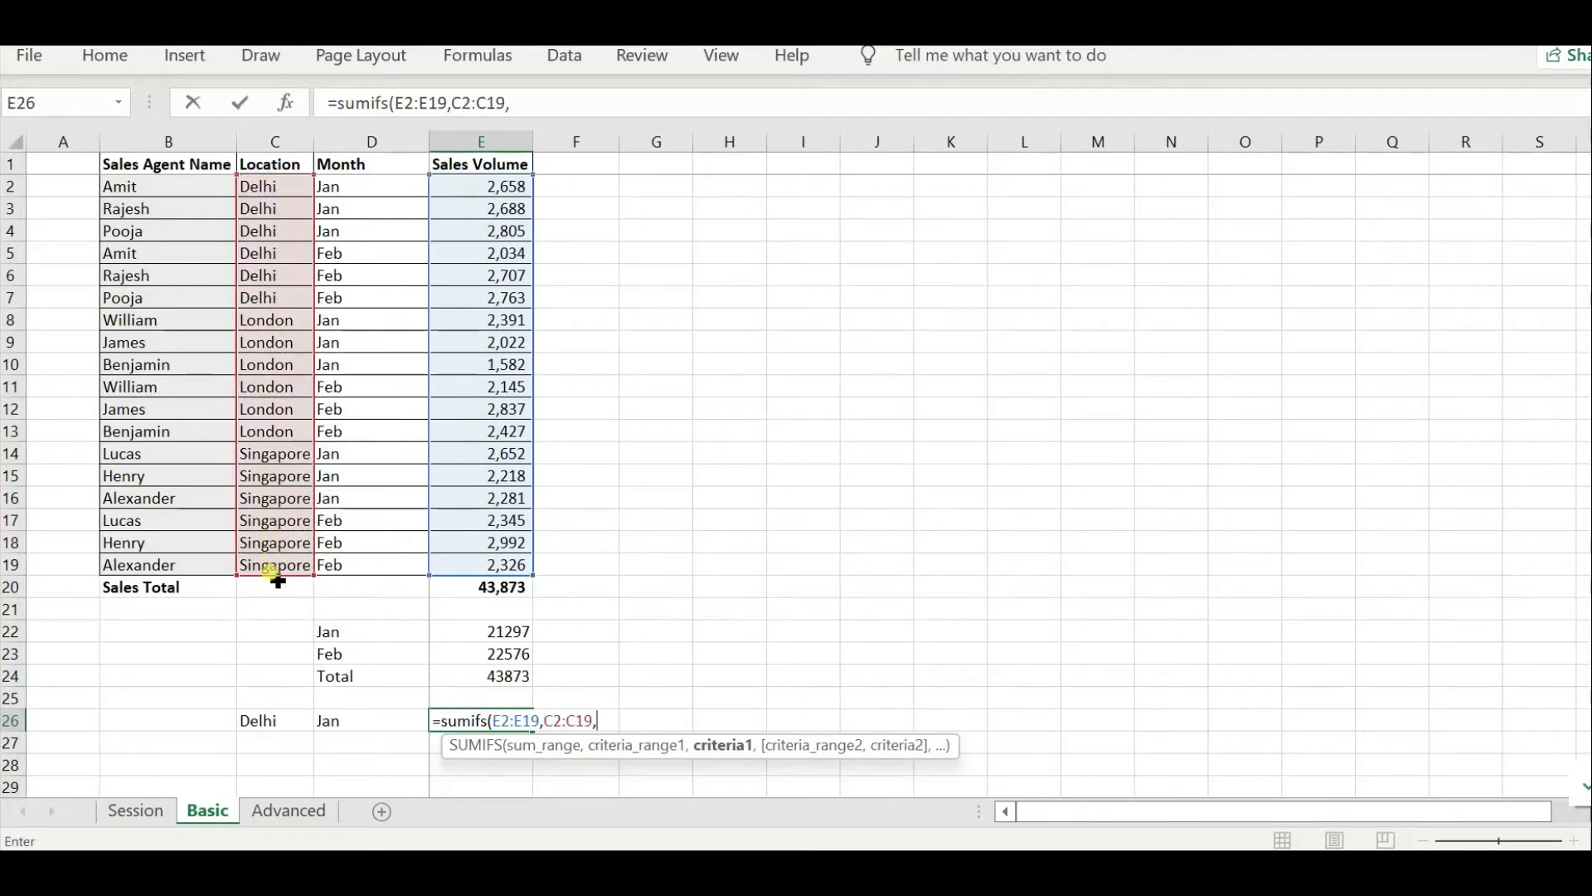
pyautogui.click(274, 716)
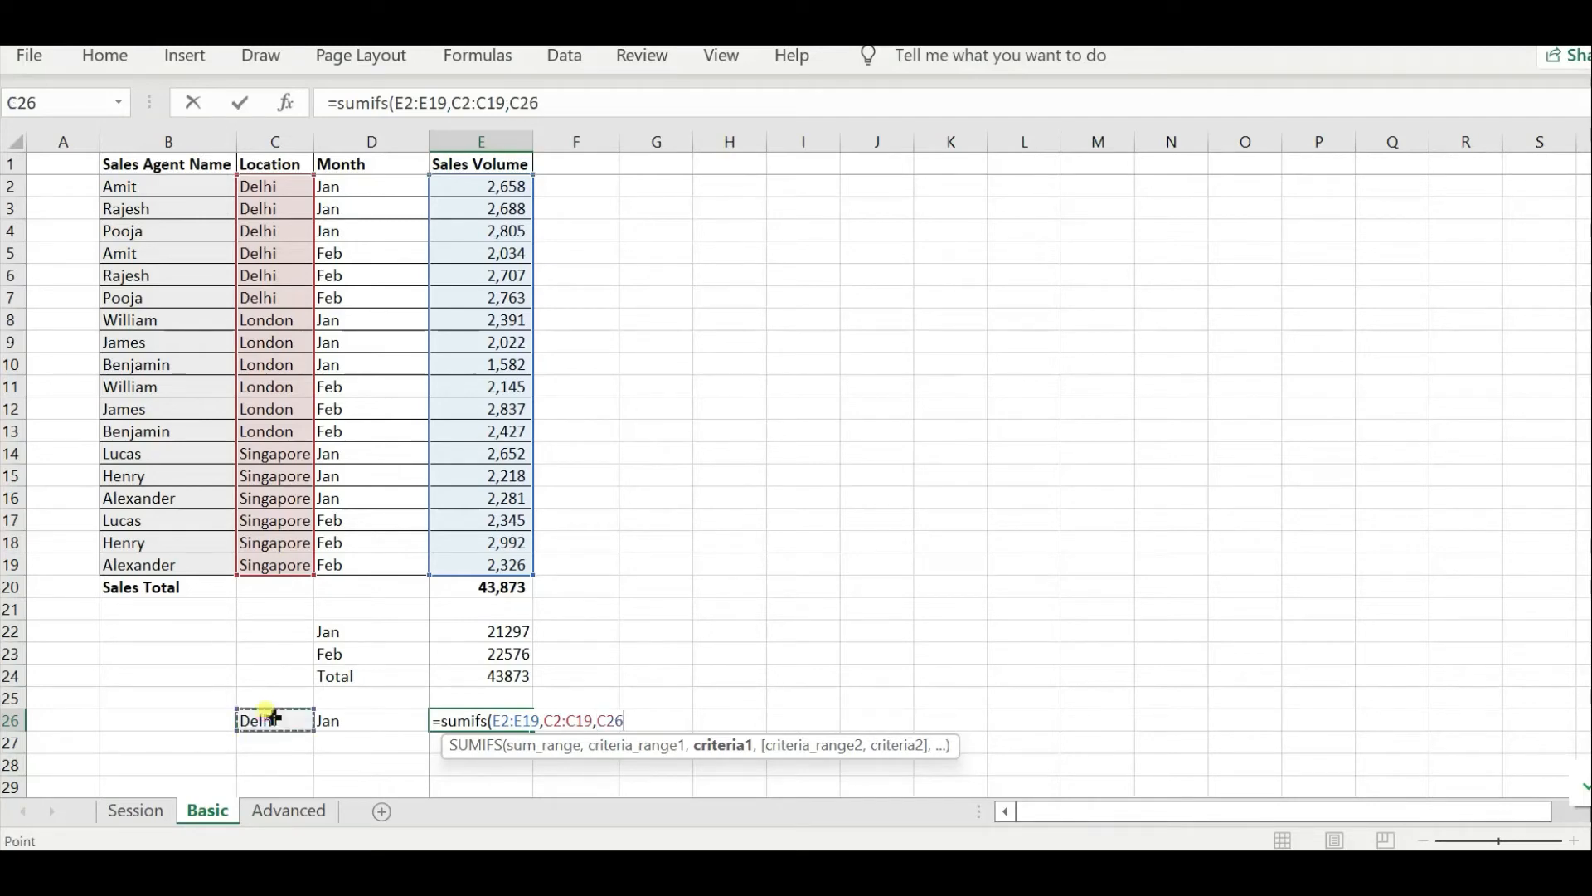
pyautogui.write(',')
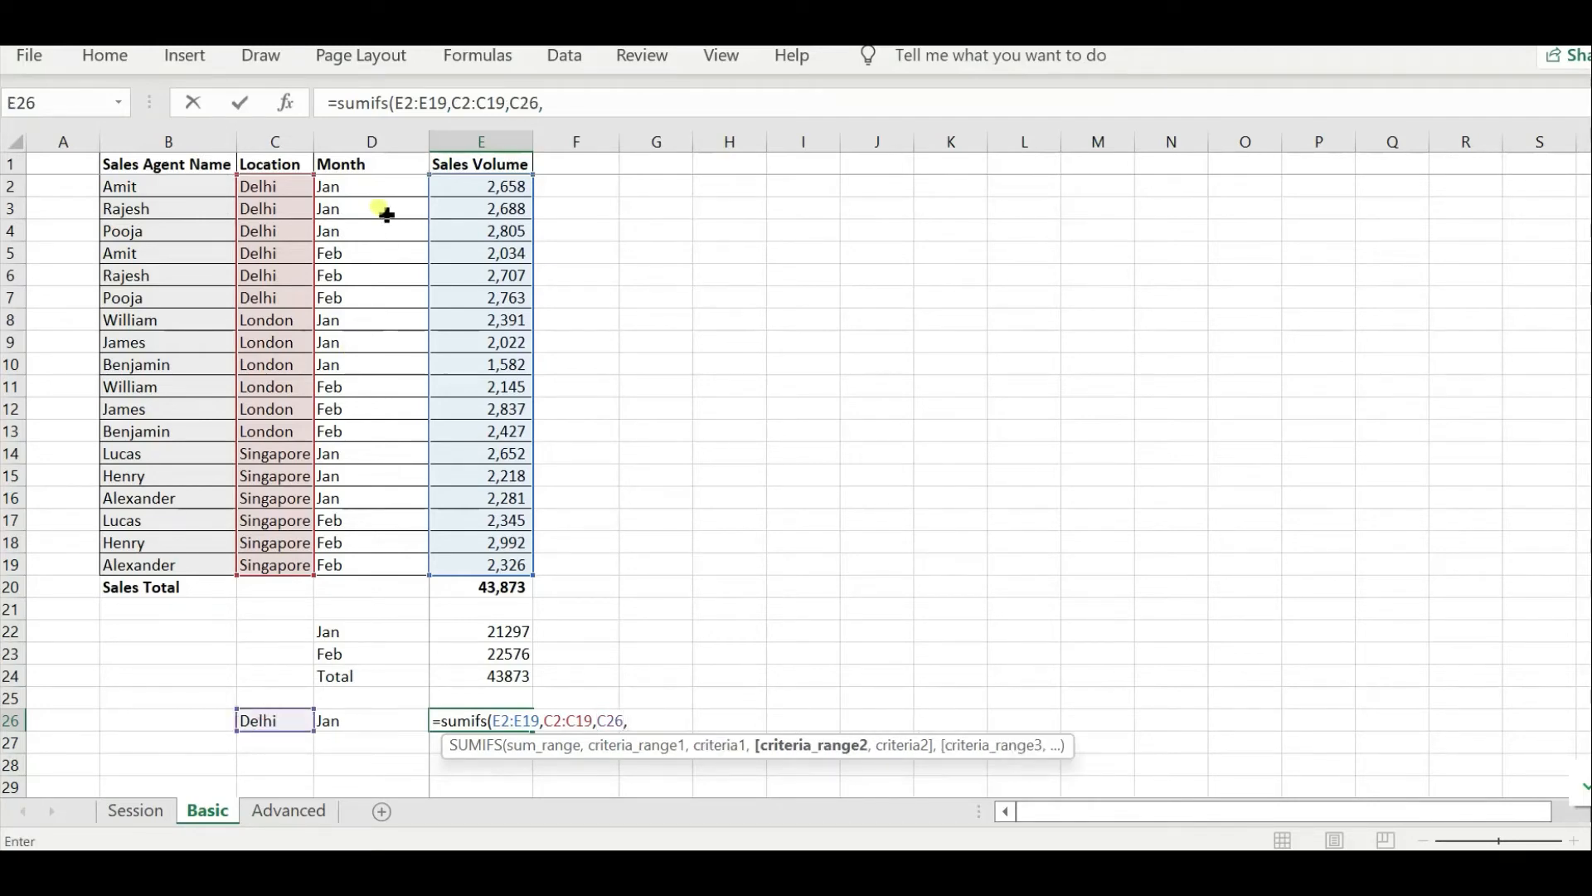
# - Complete the SUMIFS formula in E26 with D2:D19 as the second criteria range and D26 as its criterion
pyautogui.moveTo(385, 187); pyautogui.dragTo(386, 556)
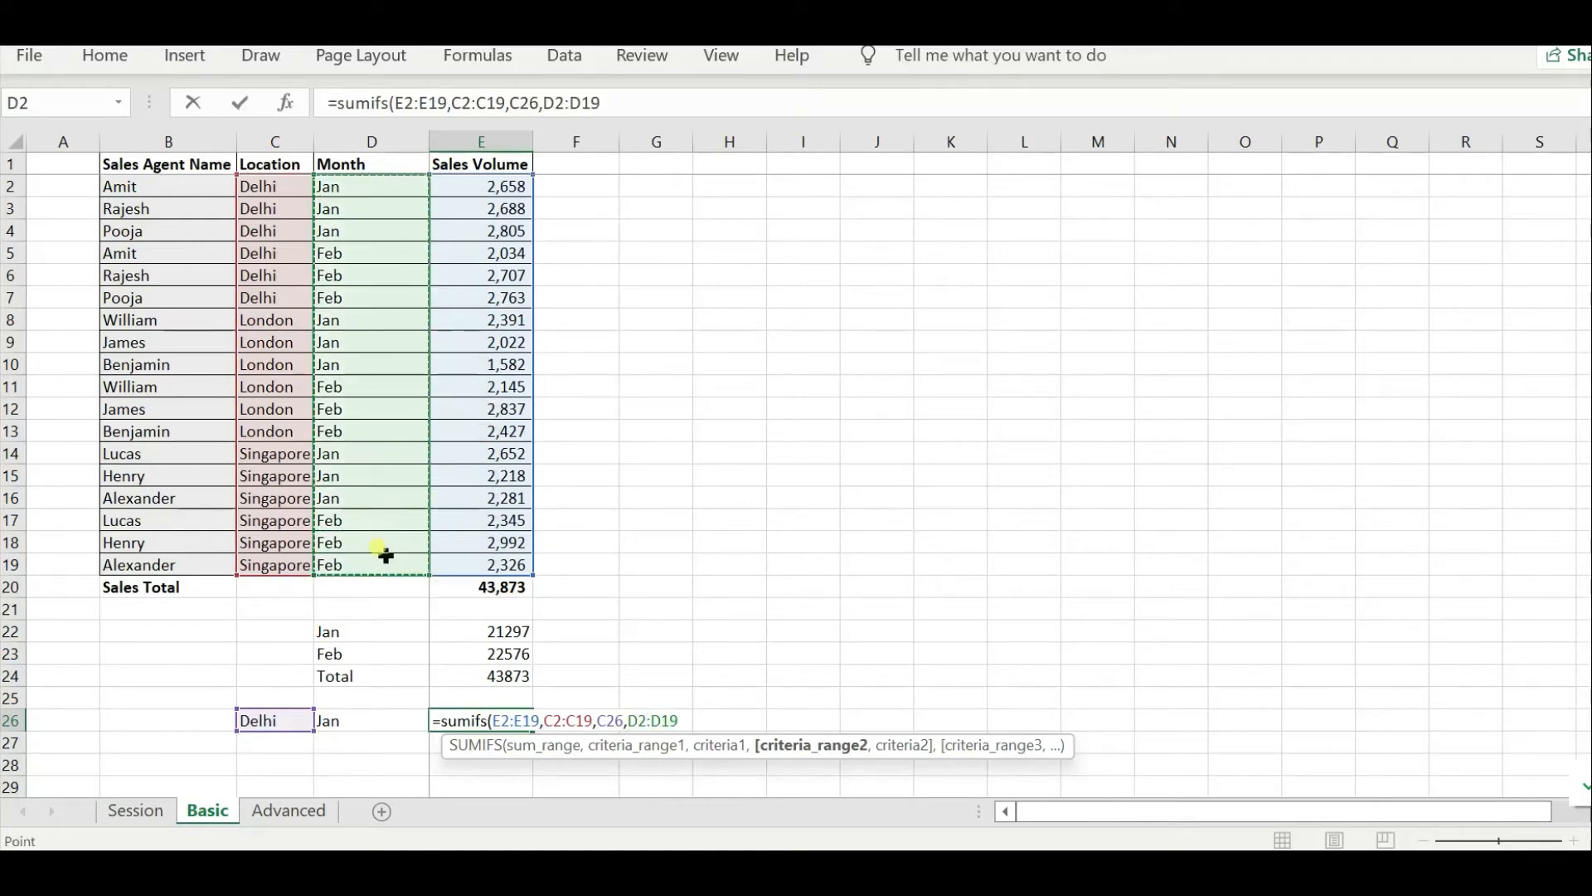
pyautogui.write(',')
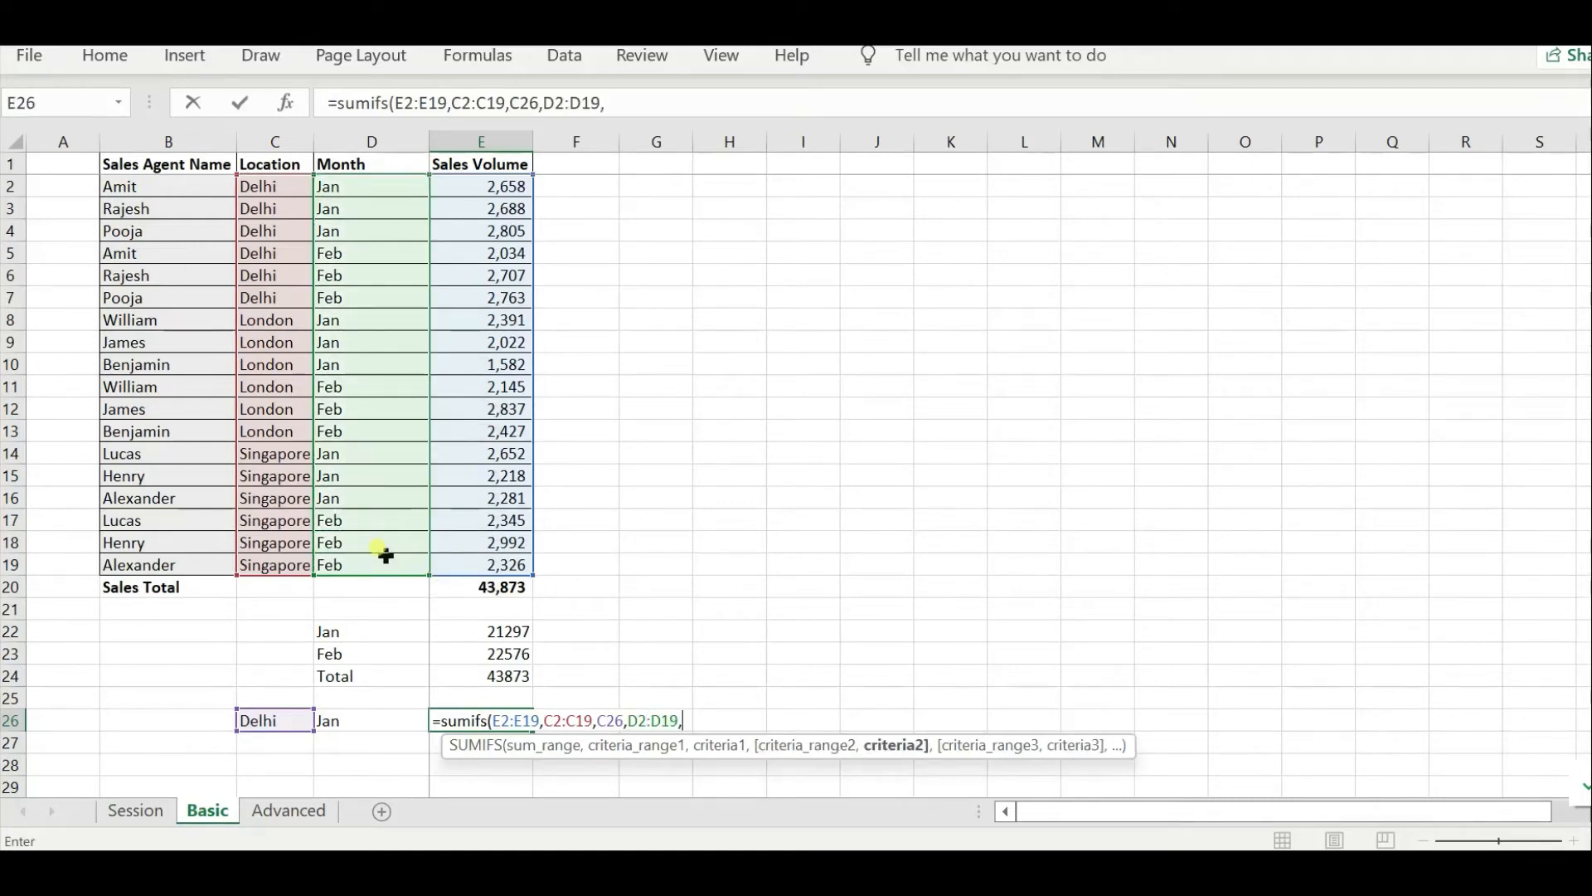
pyautogui.click(356, 723)
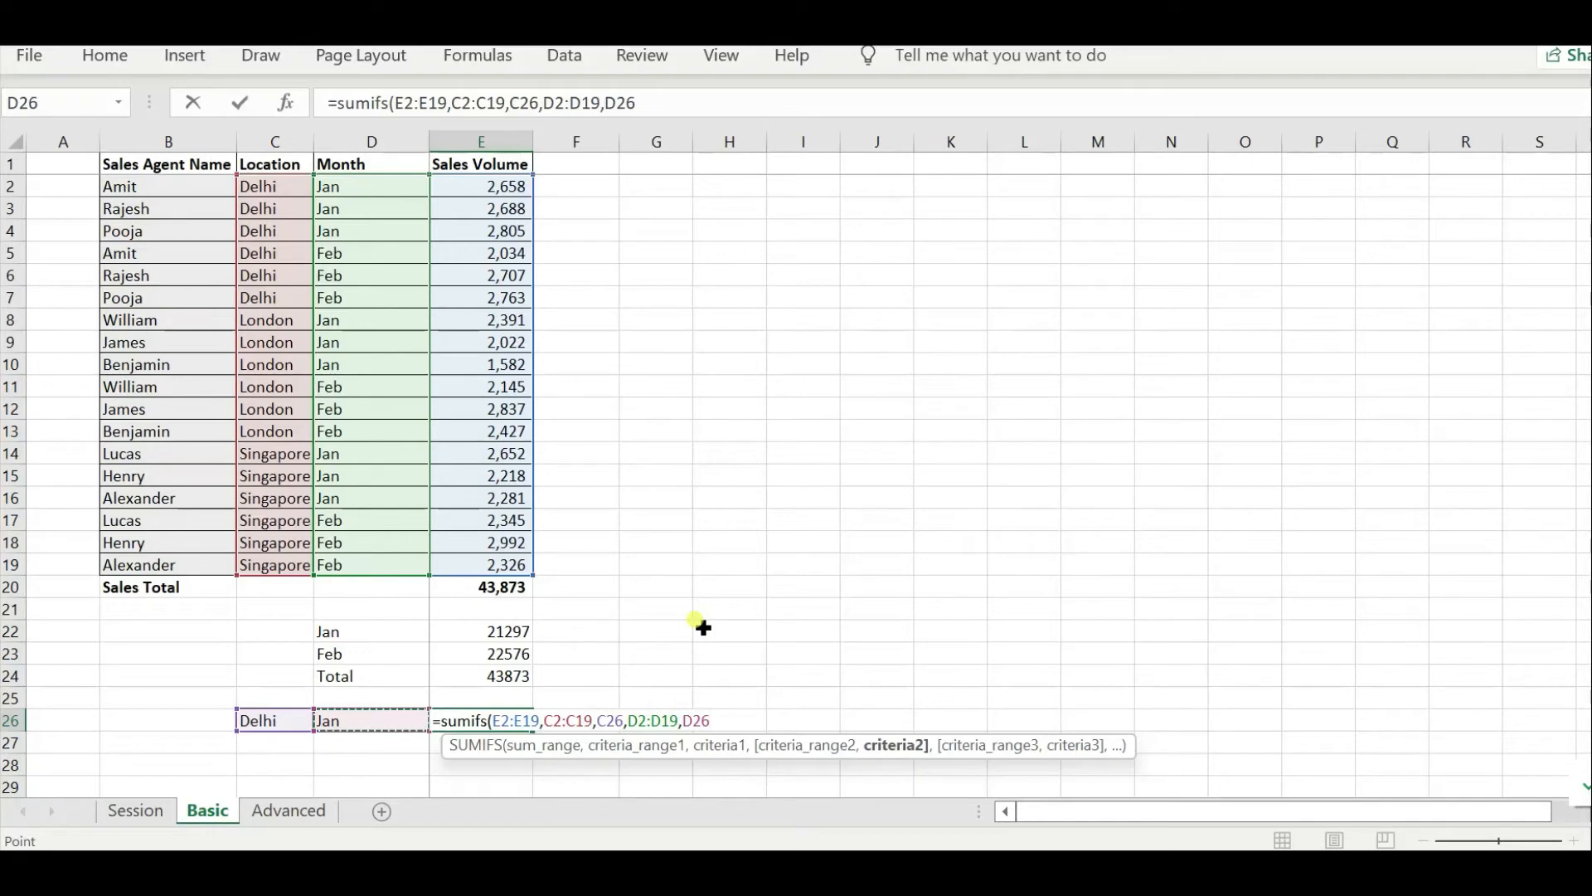
pyautogui.write(')')
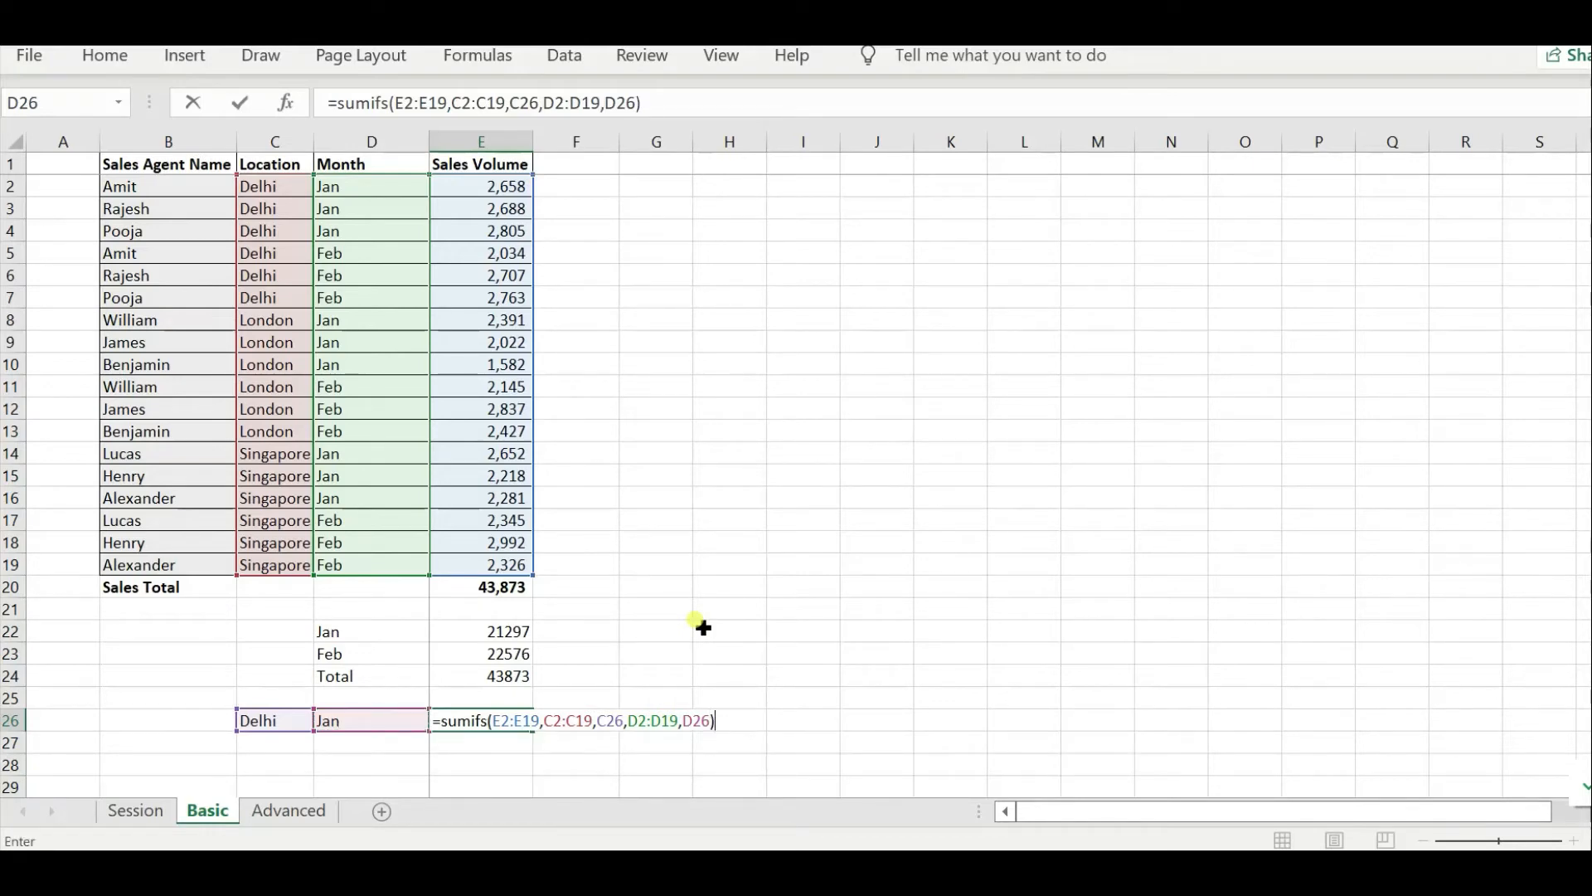
pyautogui.press('Return')
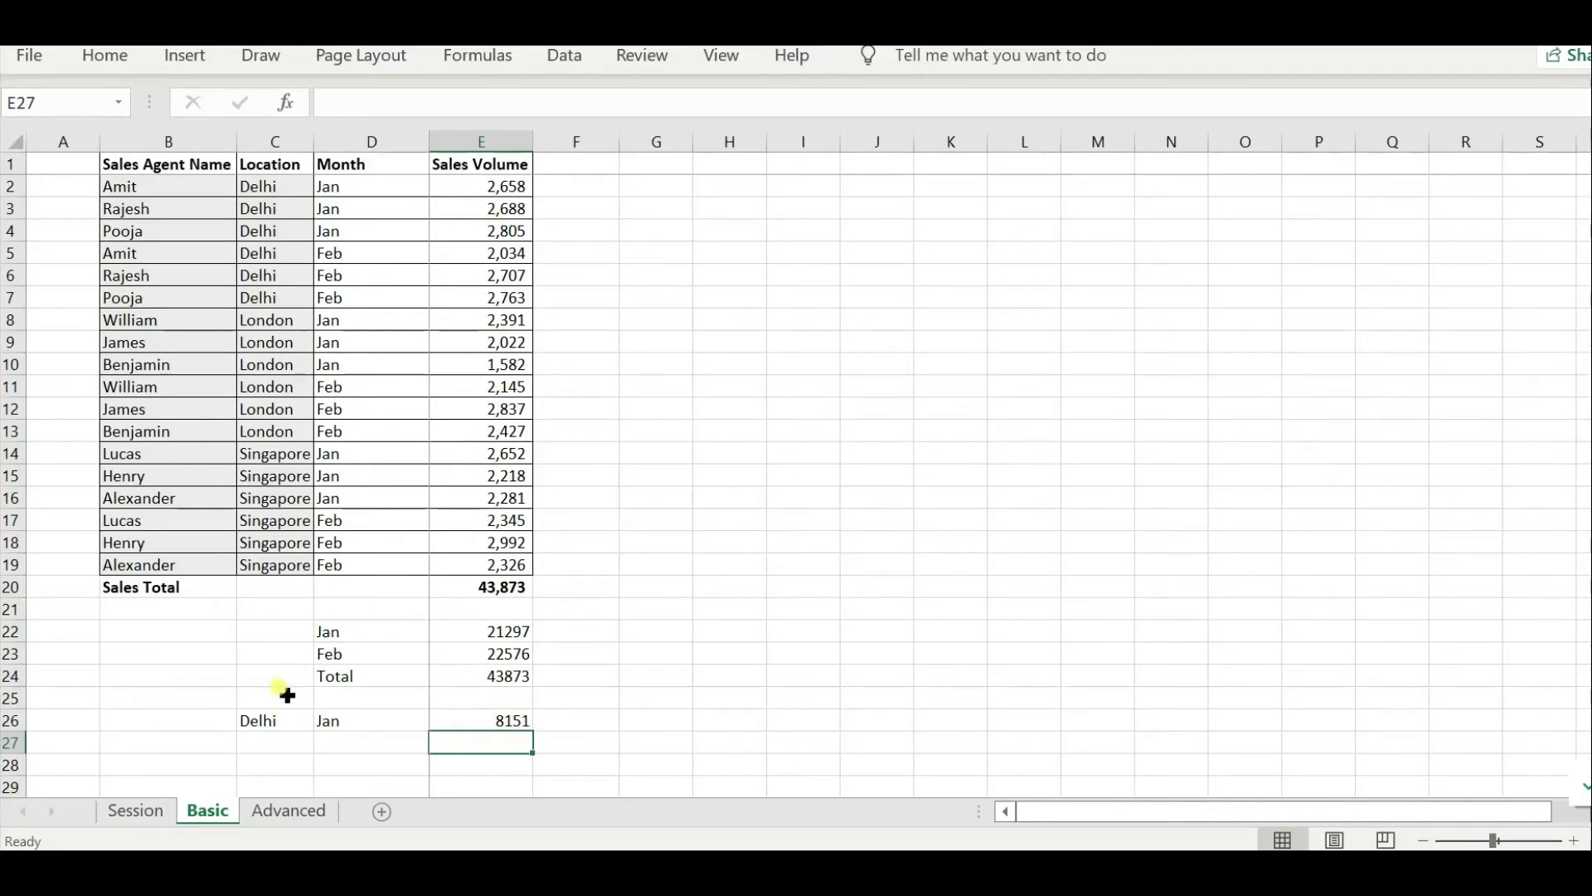
# - Change the location criterion in C26 to London and check the SUMIFS formula in E26
pyautogui.click(270, 717)
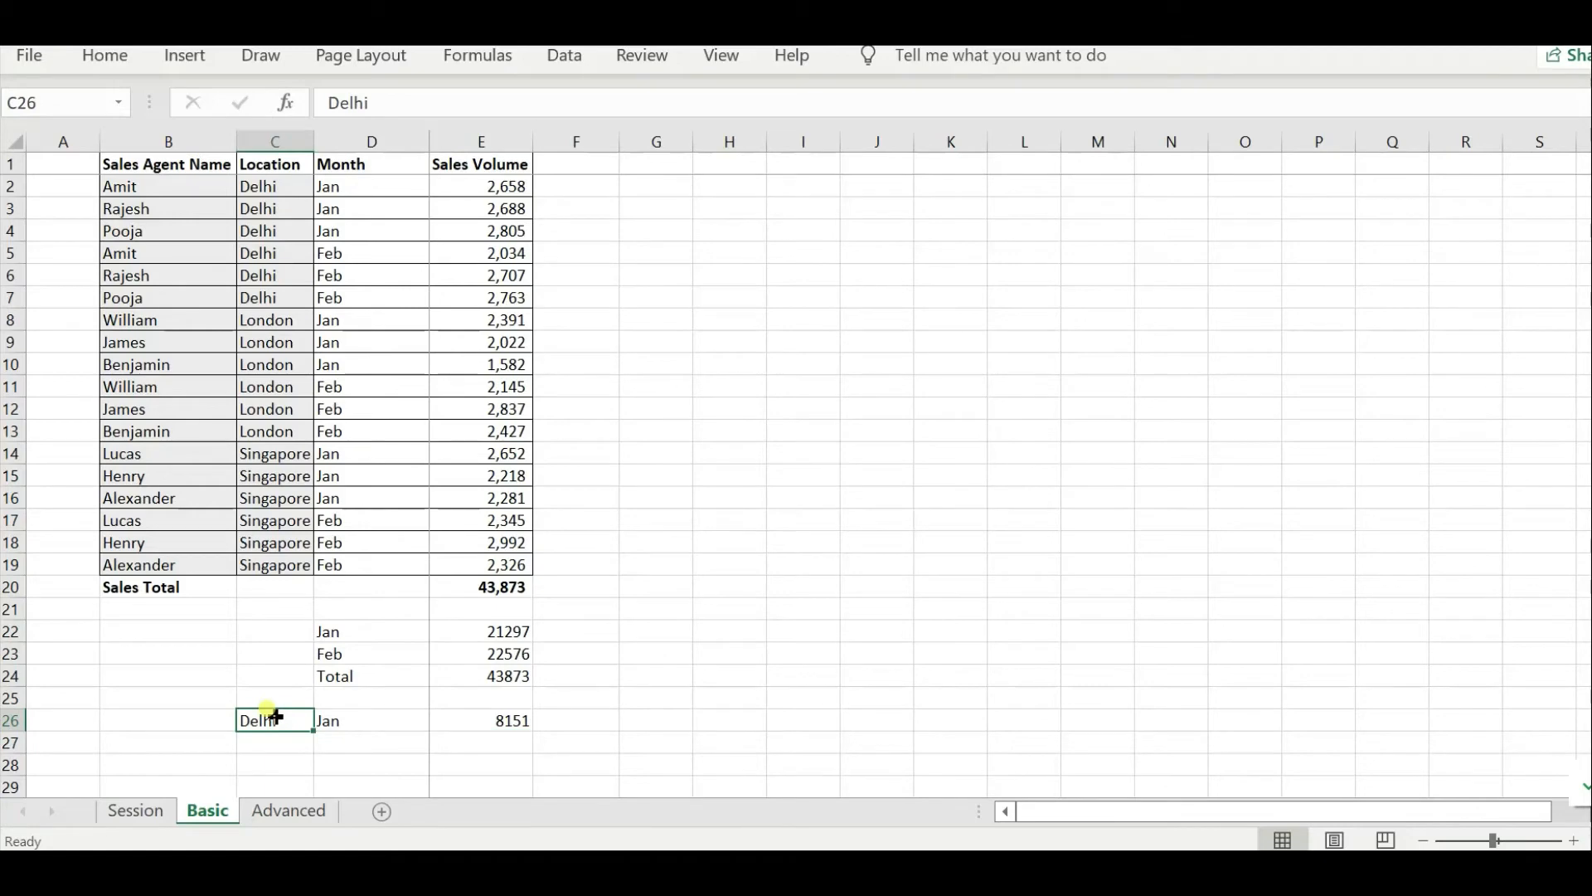
pyautogui.write('Londo')
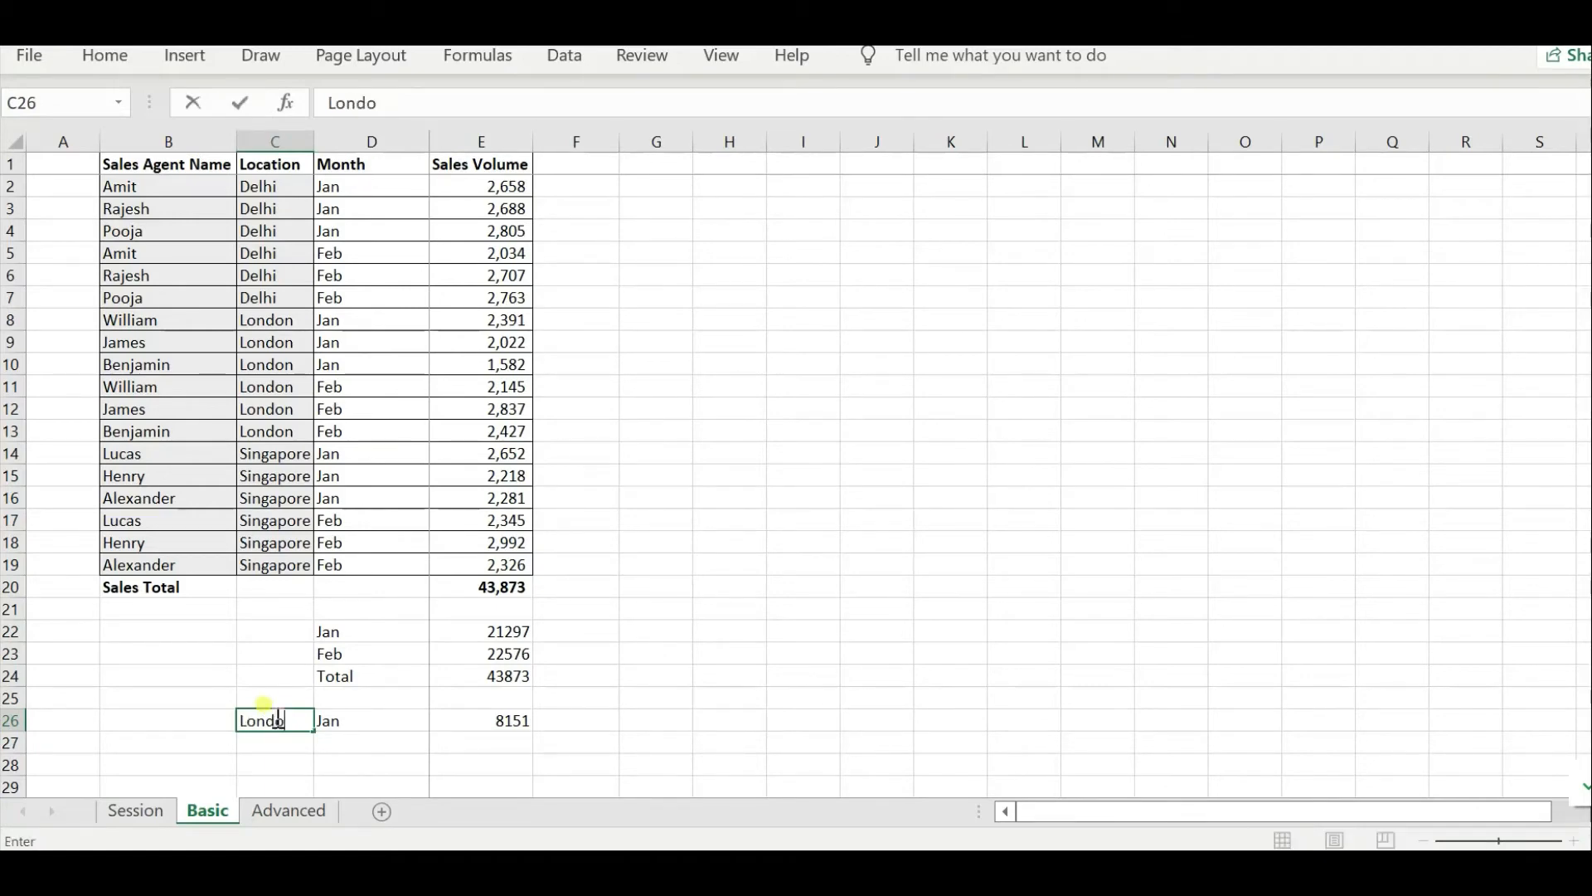
pyautogui.write('n')
pyautogui.press('Return')
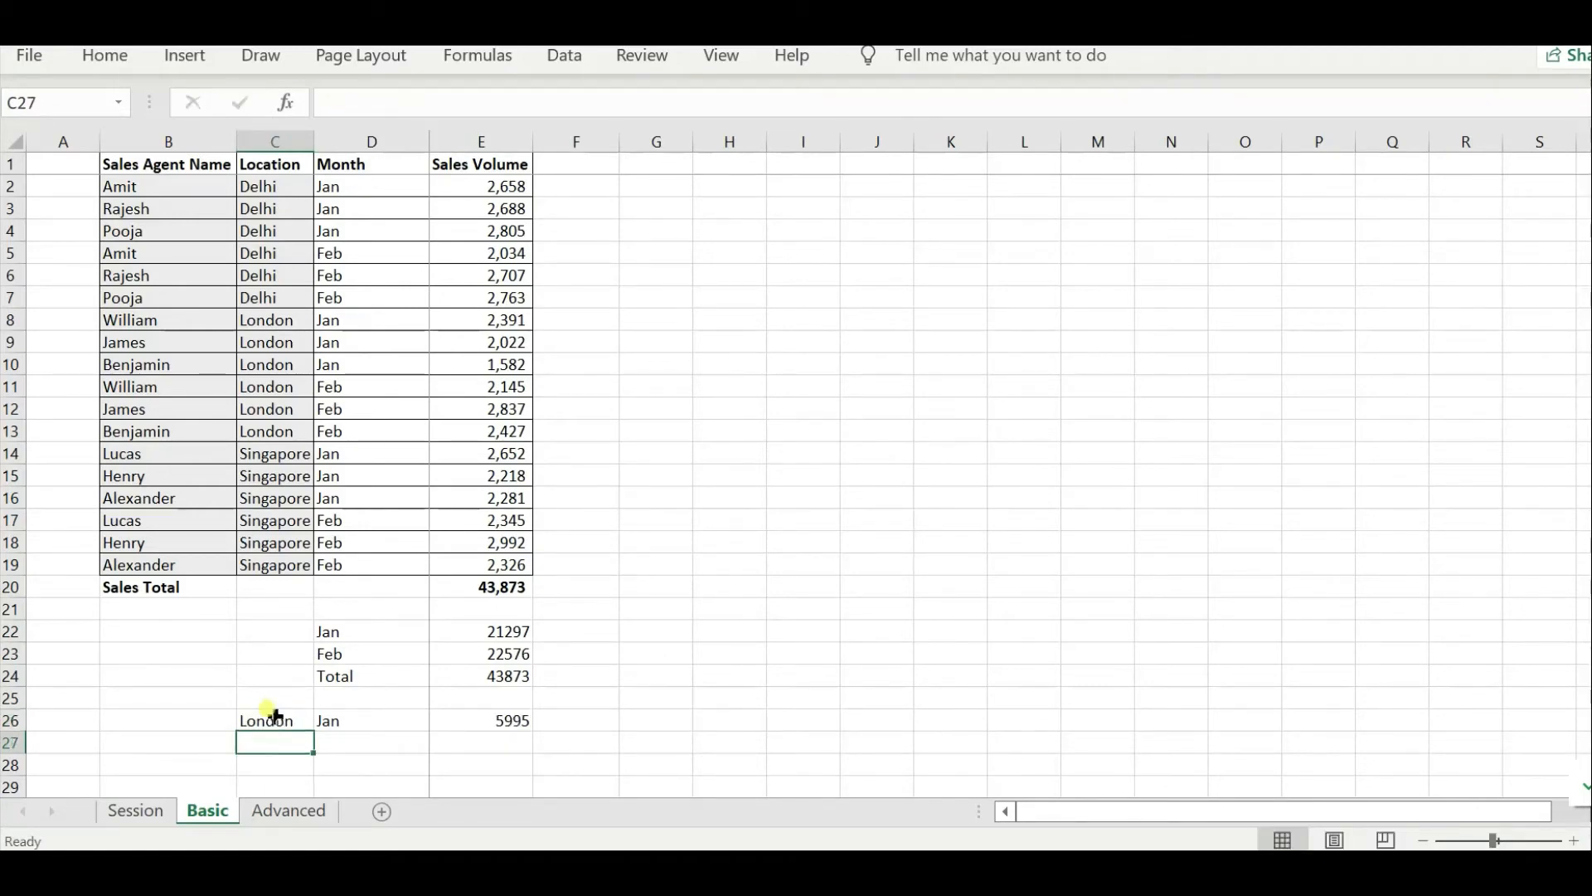
pyautogui.click(485, 719)
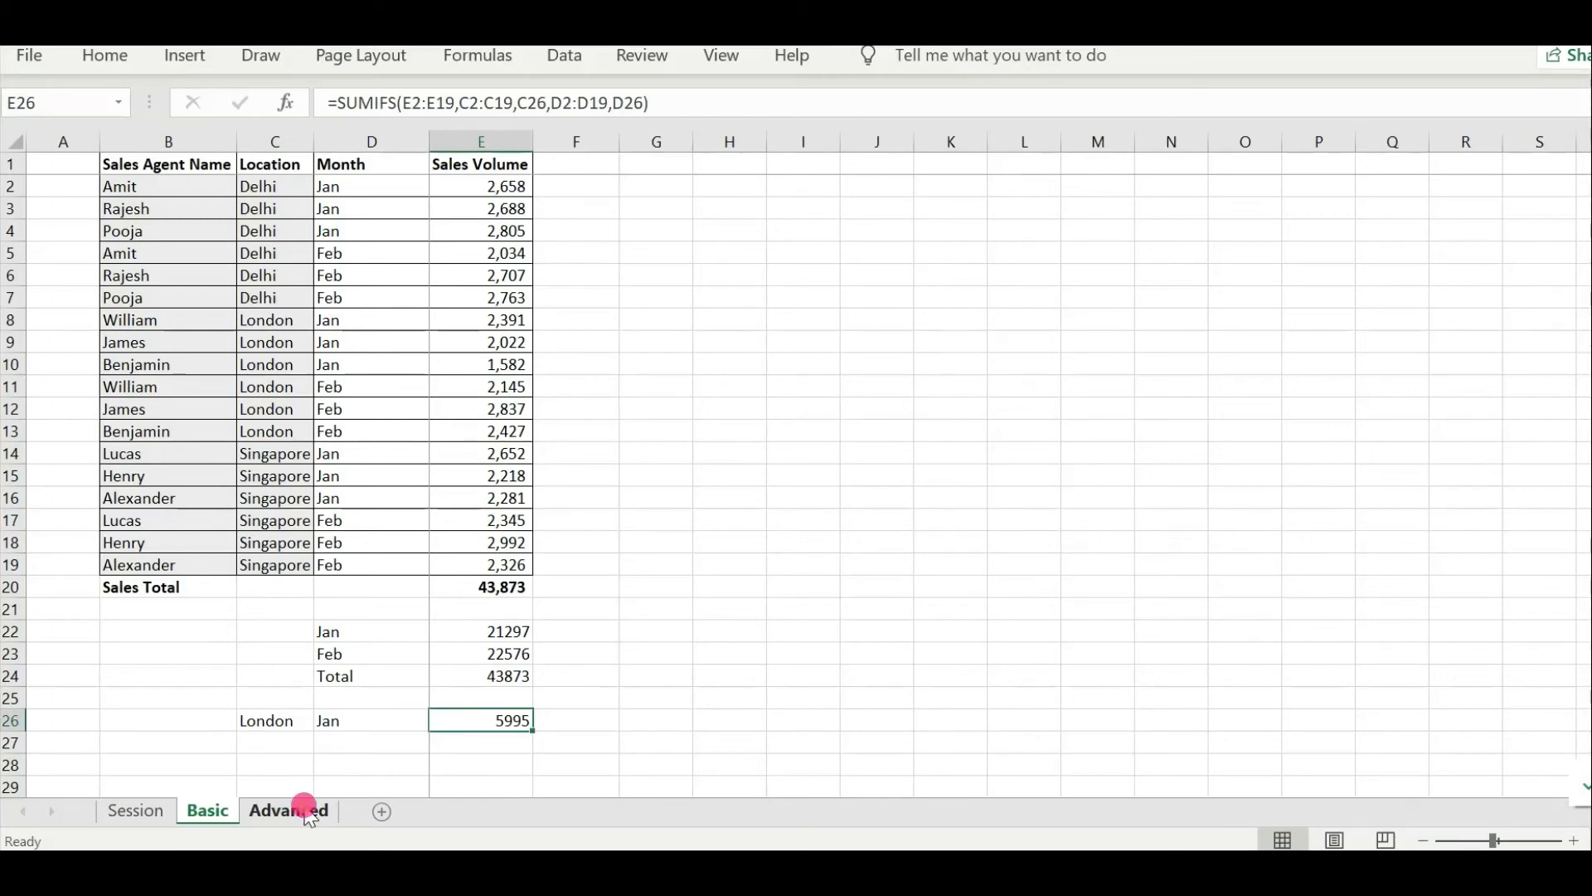
# - Switch to the Advanced sheet and enter the type Sales in C23
pyautogui.click(307, 812)
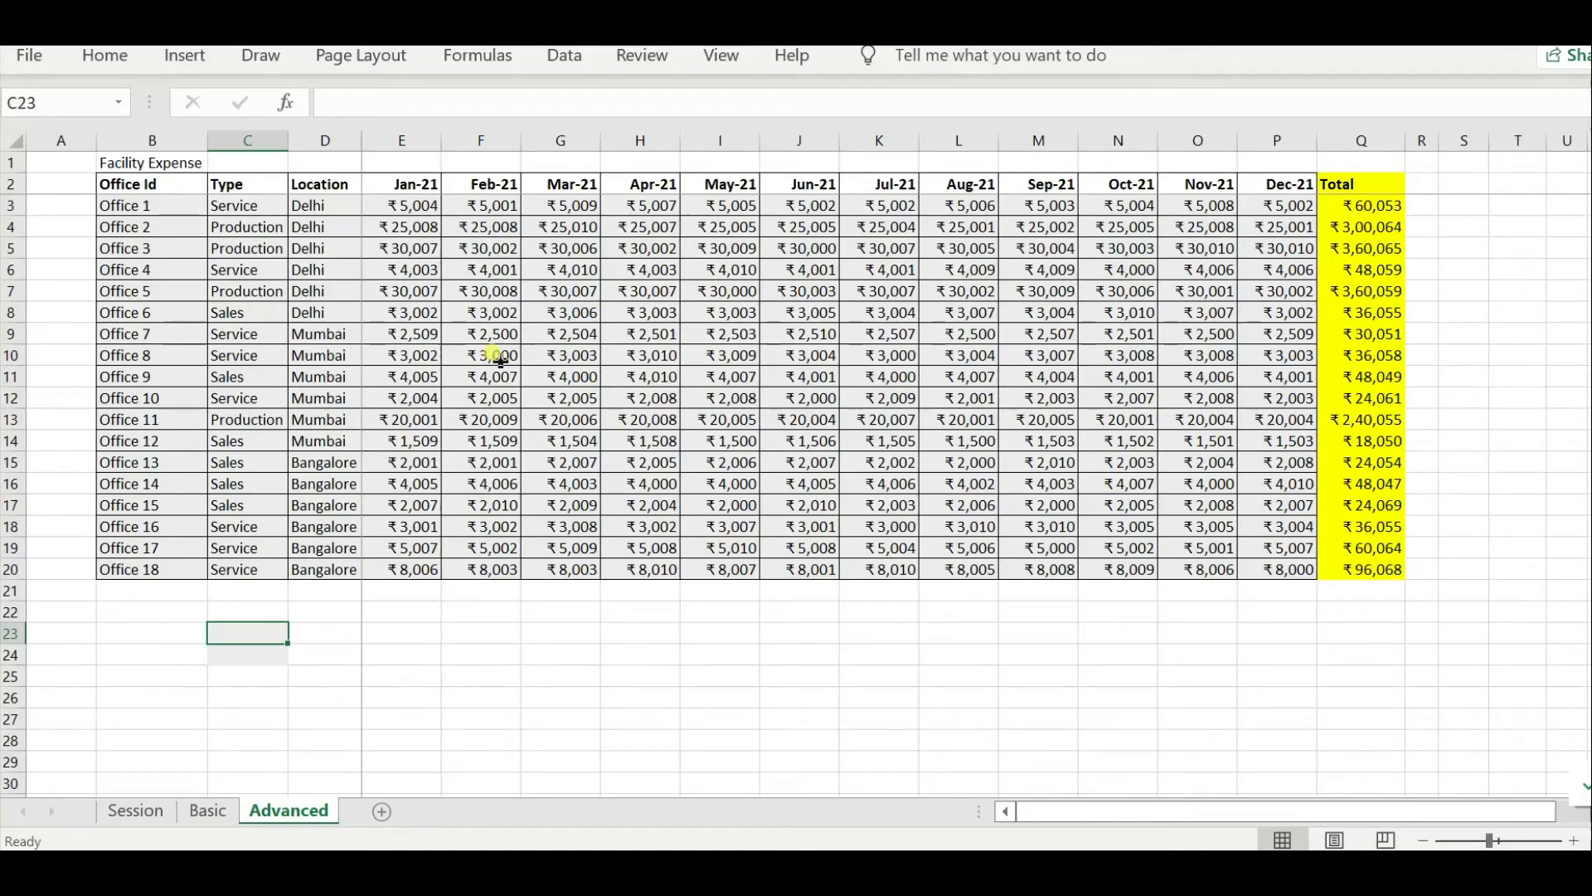
pyautogui.write('Sales')
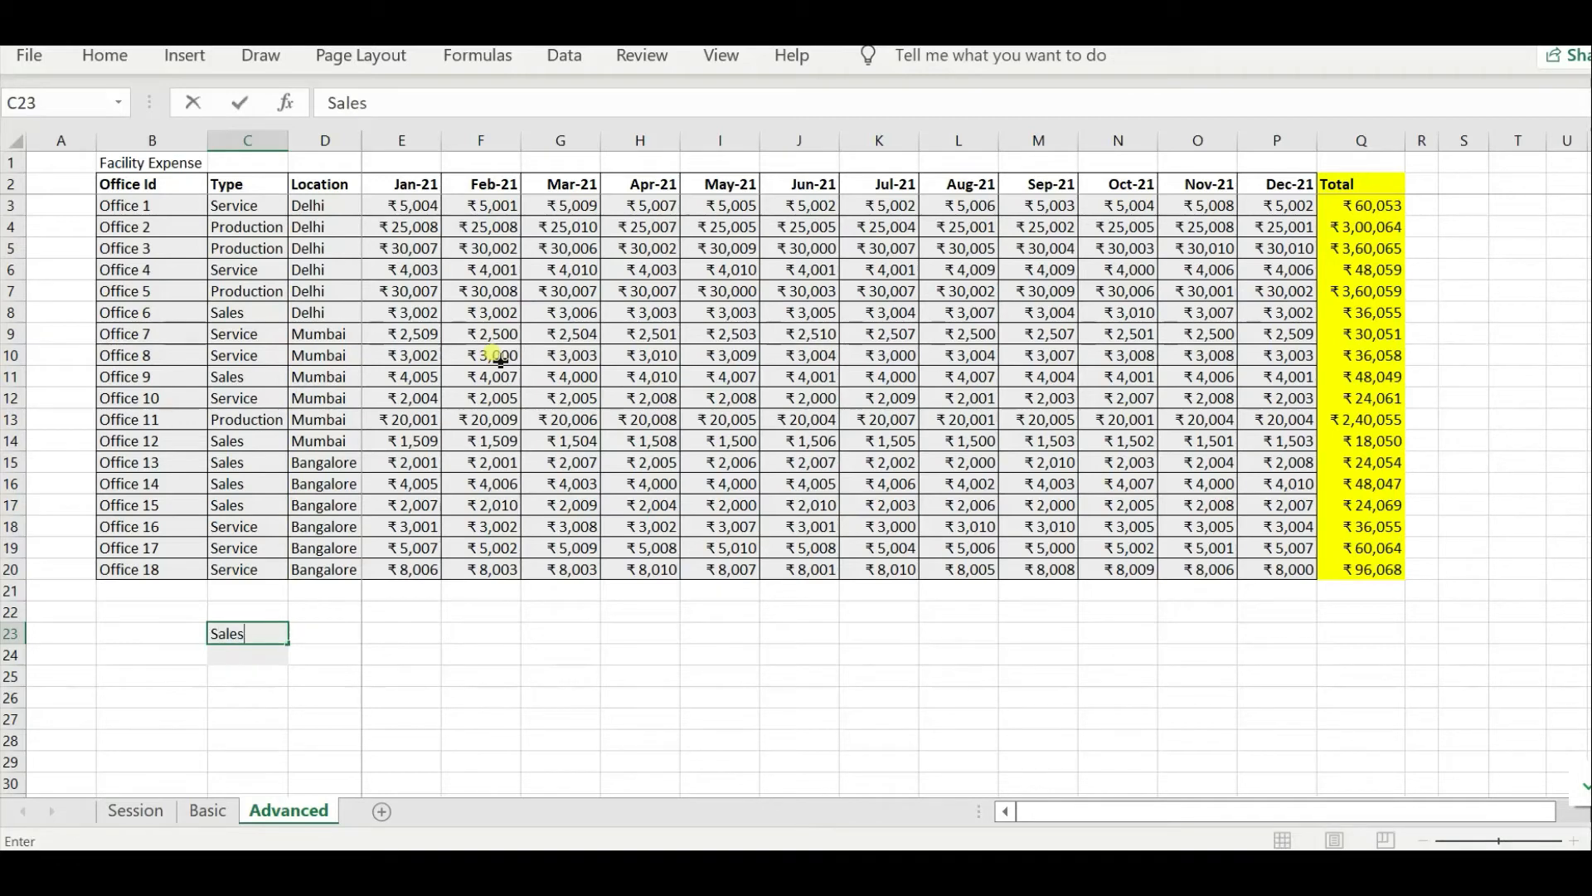
pyautogui.press('Return')
pyautogui.press('Up')
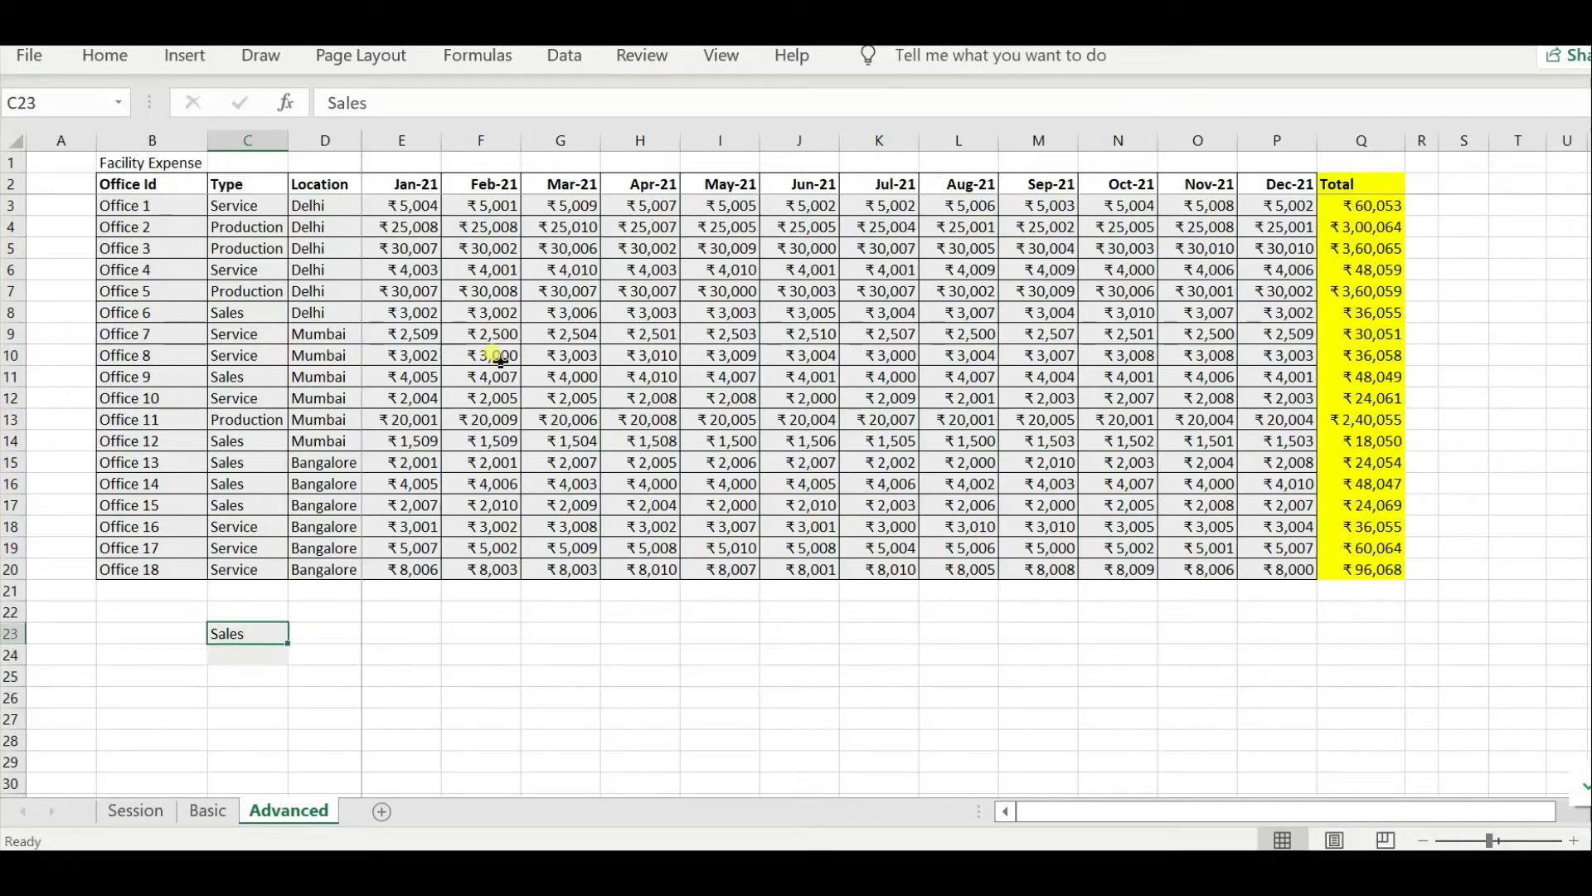
# - Enter a SUMIF formula in E23 with criteria range C3:C20, criterion C23 and sum range E3:E20
pyautogui.press('Right')
pyautogui.press('Right')
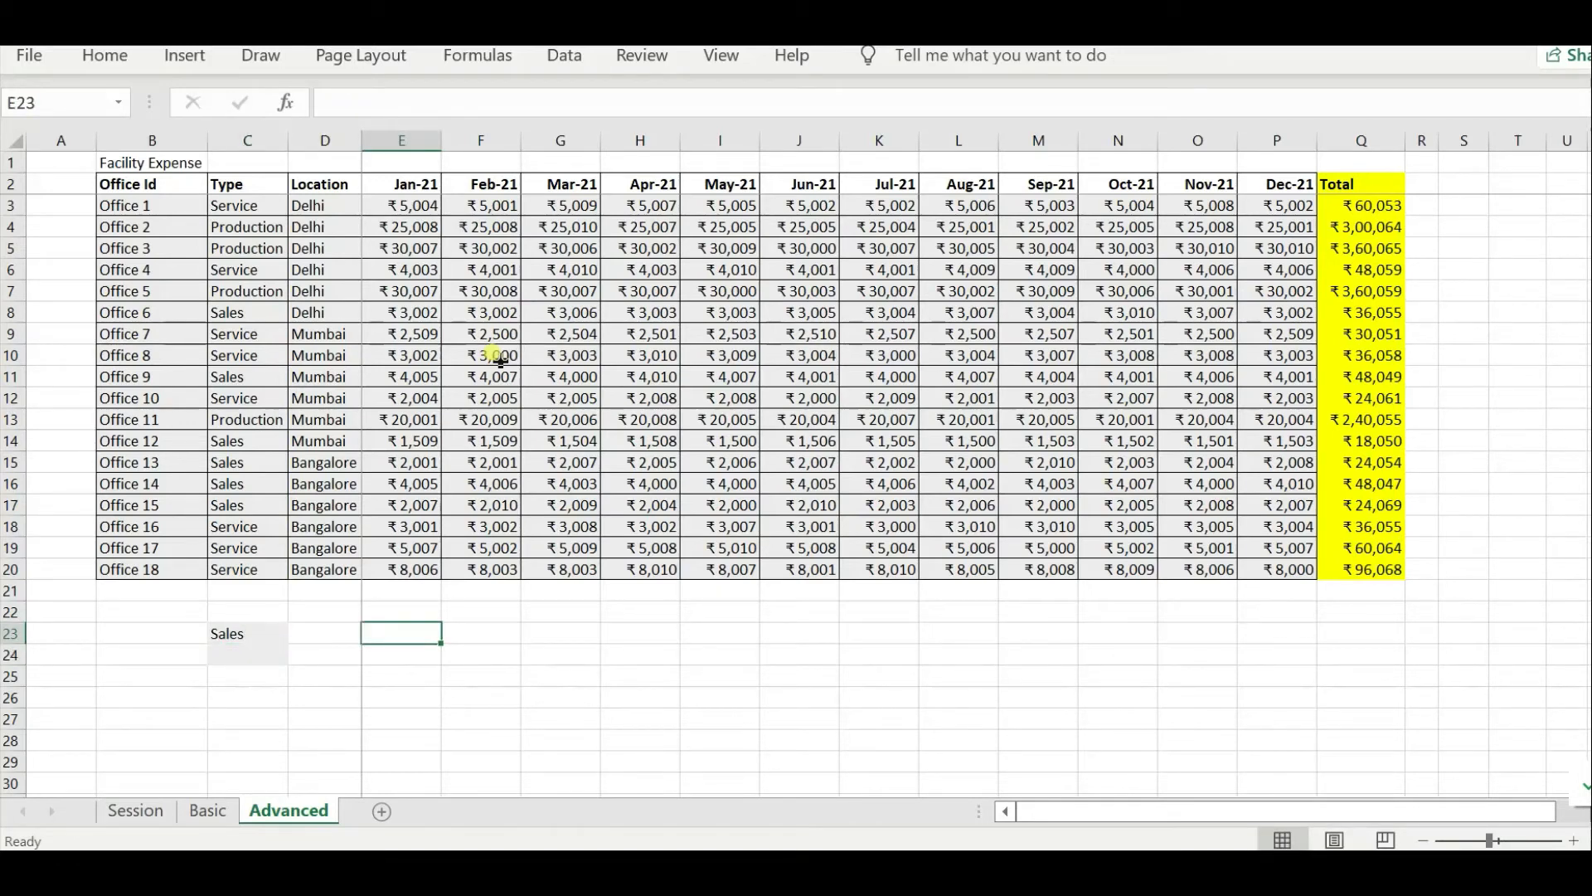
pyautogui.write('=sumi')
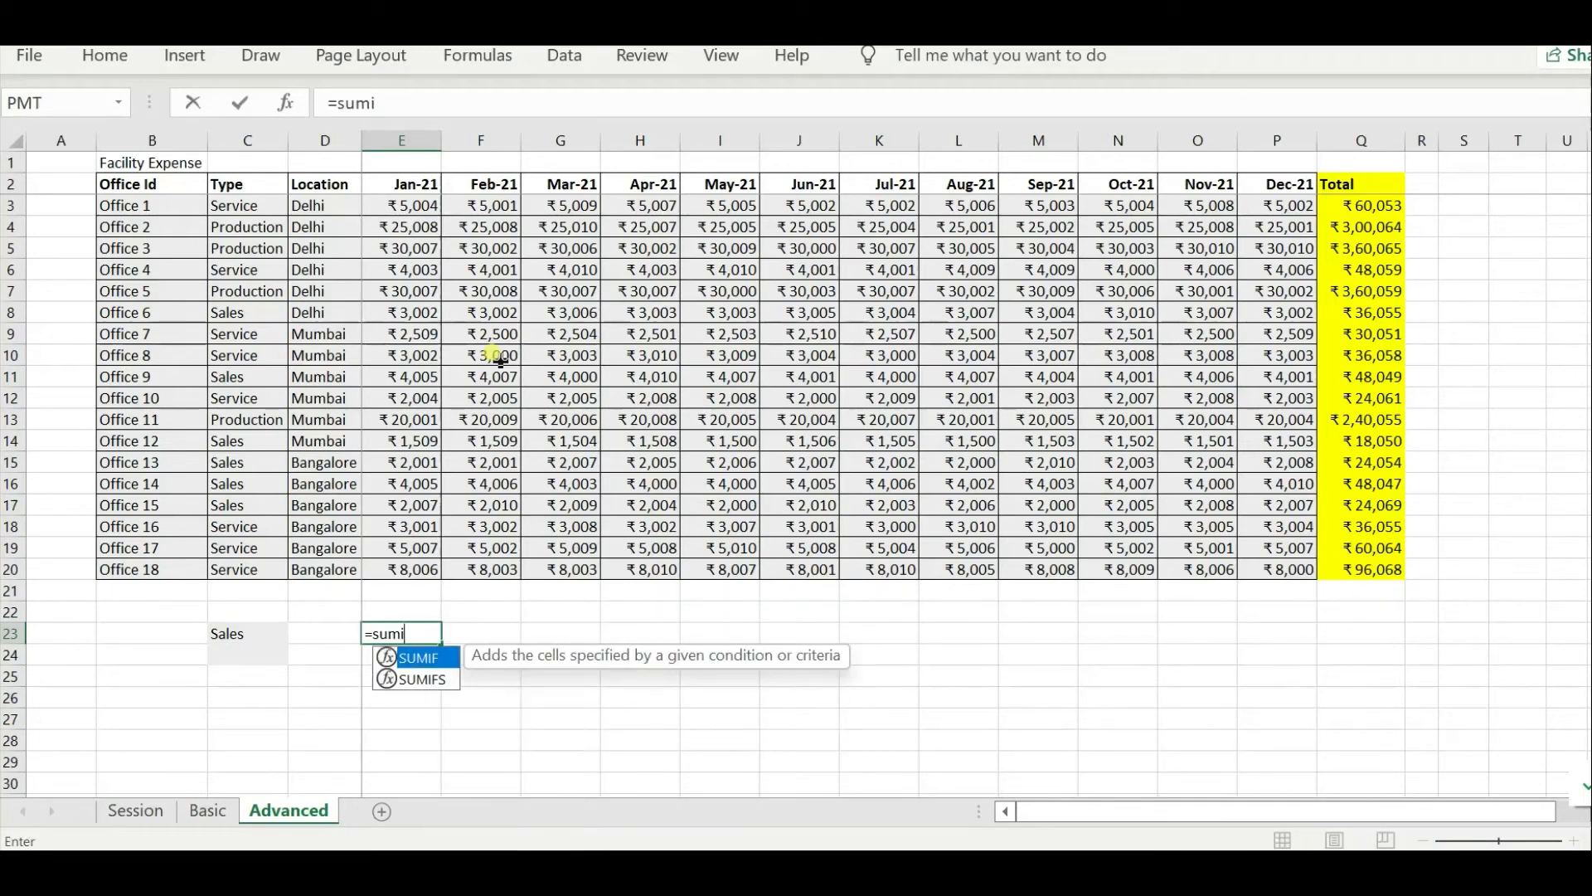
pyautogui.write('f(')
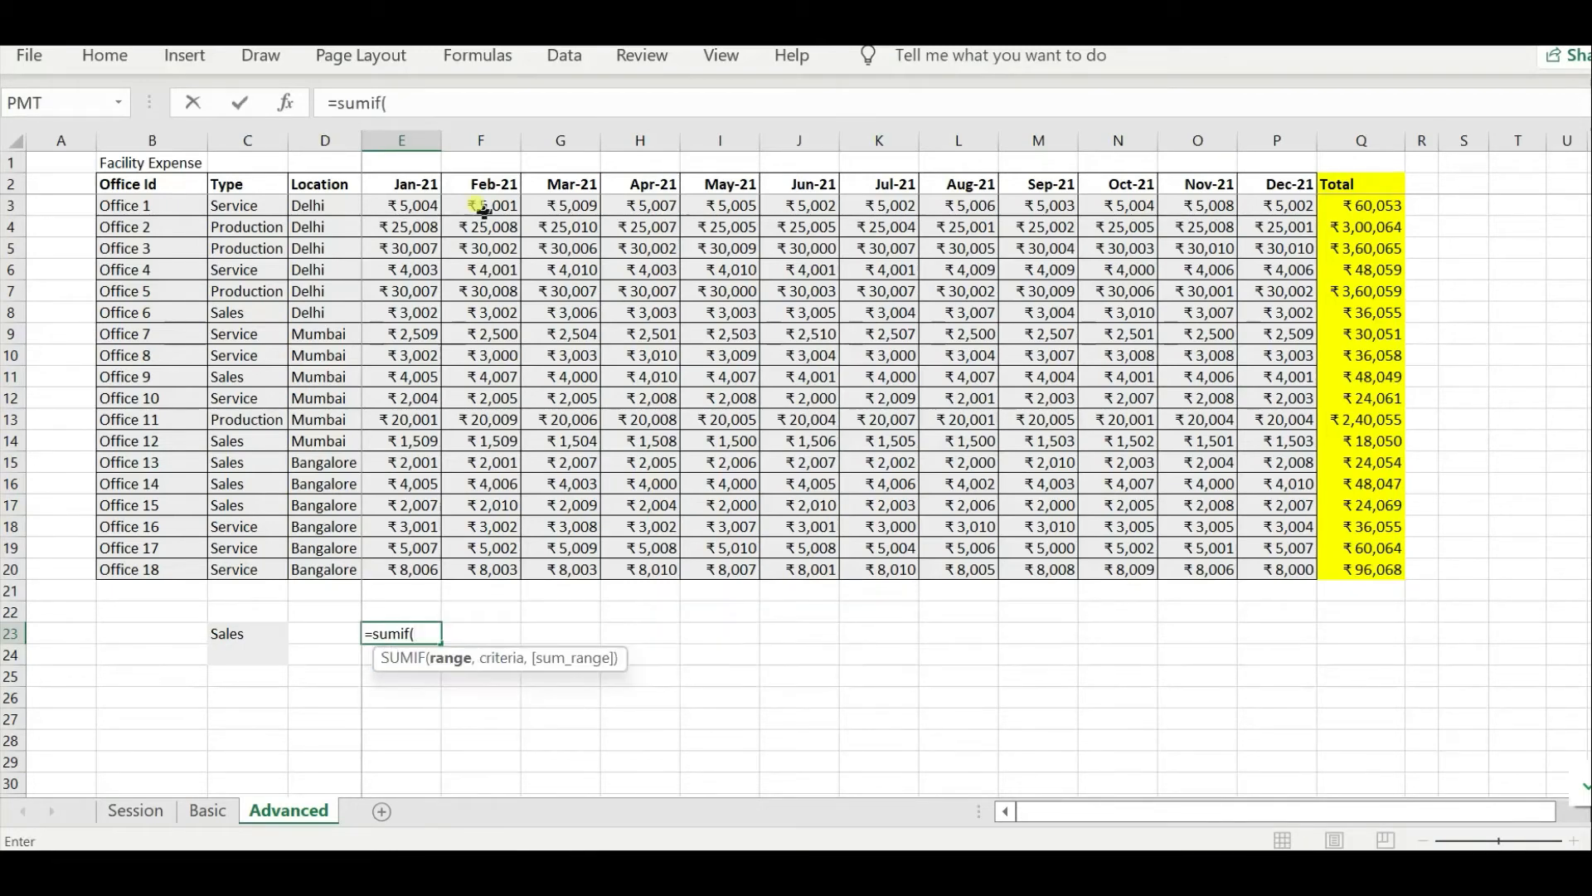
pyautogui.moveTo(242, 208); pyautogui.dragTo(254, 577)
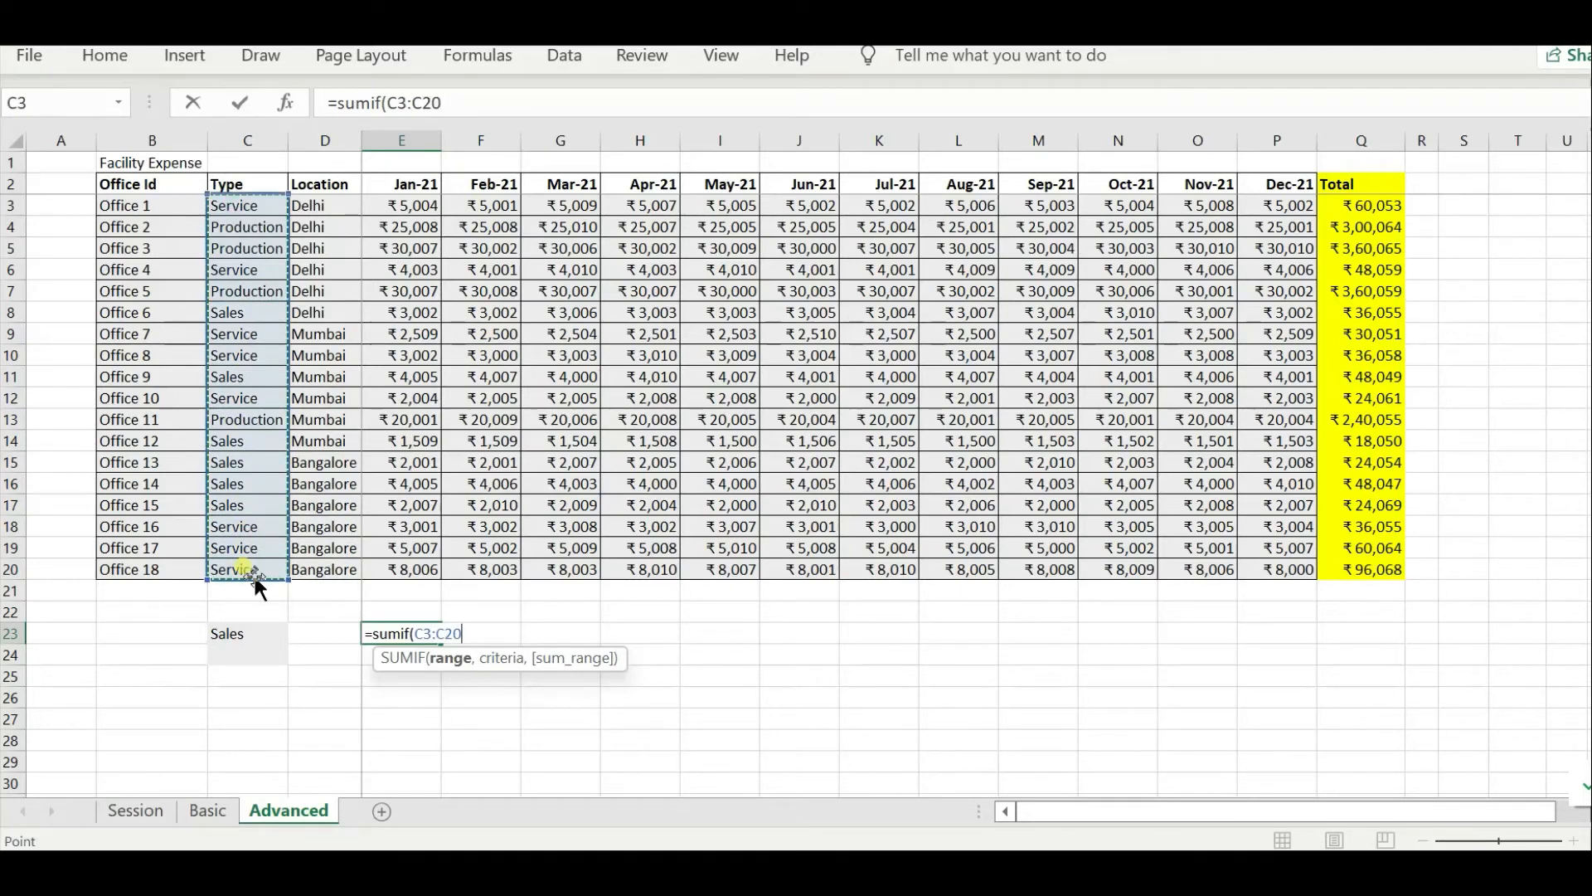
pyautogui.write(',')
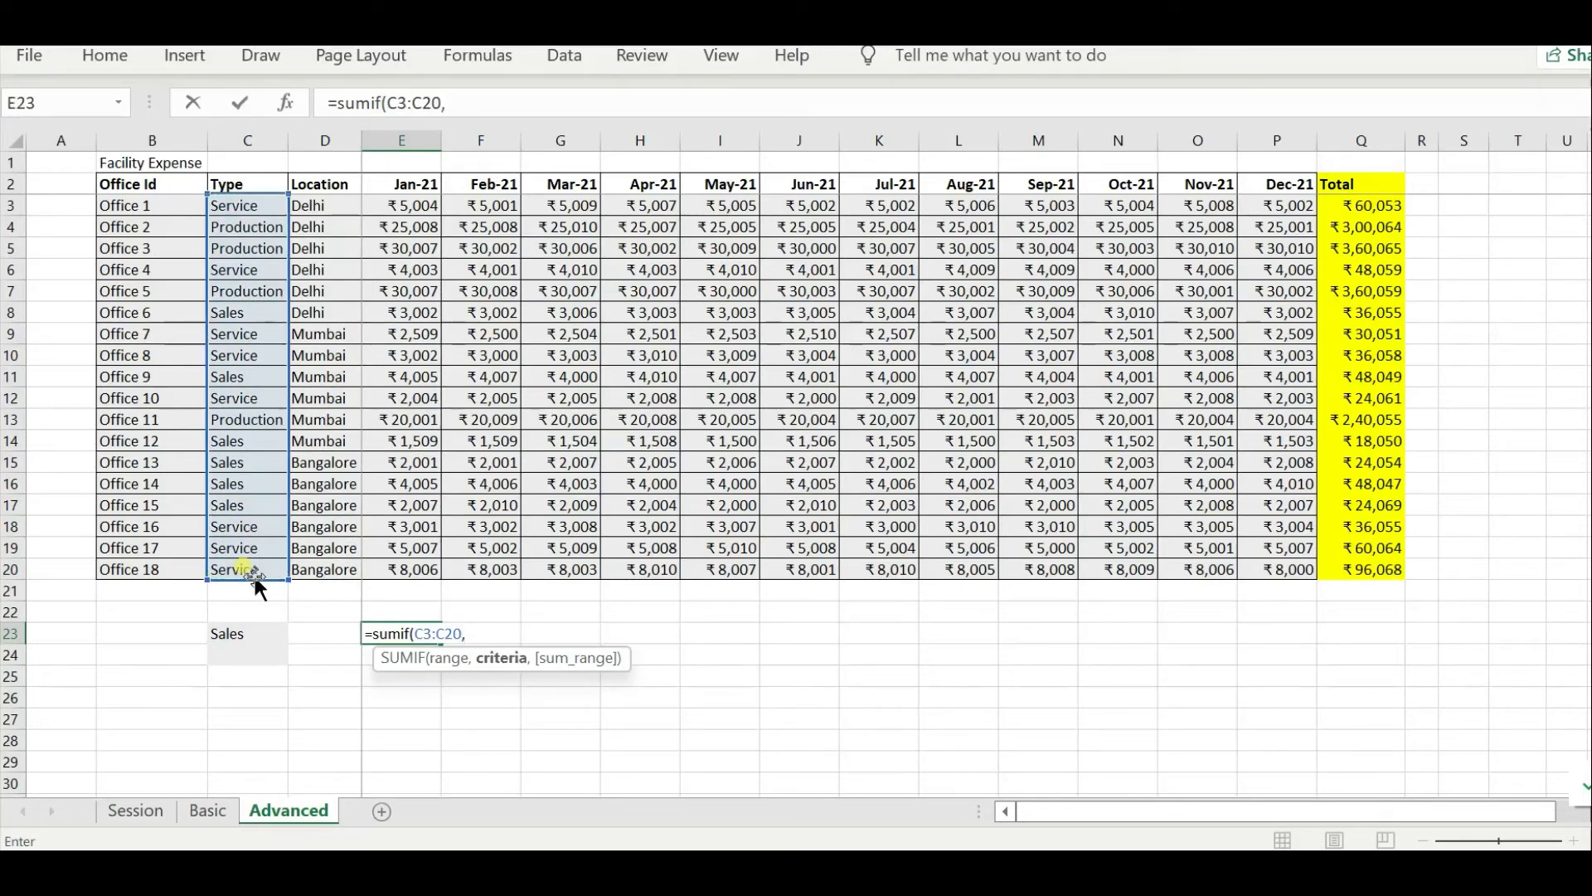
pyautogui.click(251, 632)
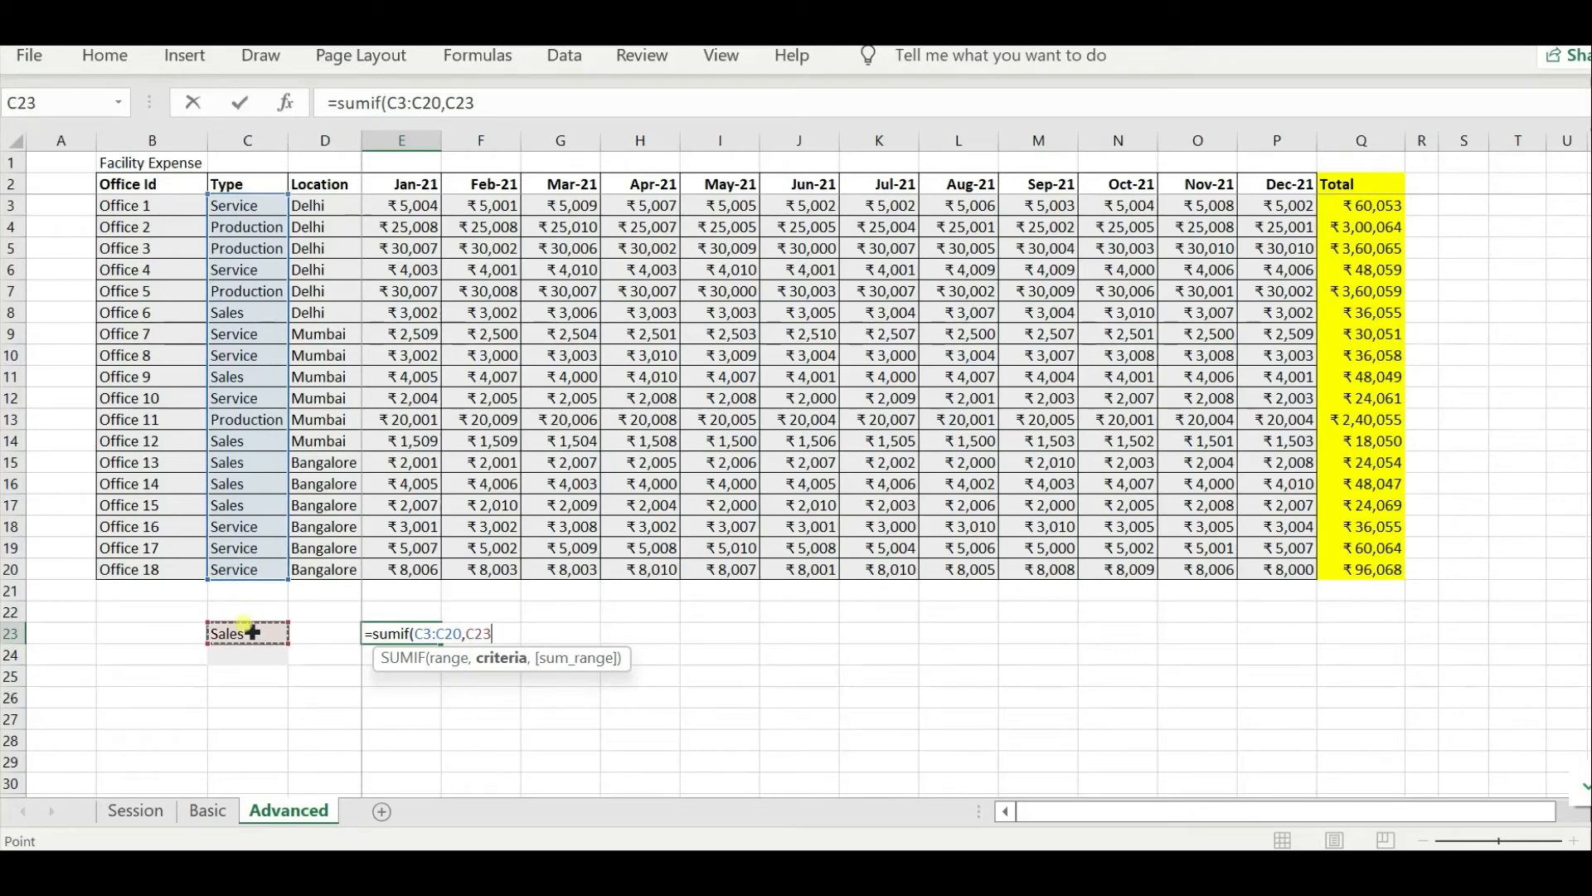
pyautogui.write(',')
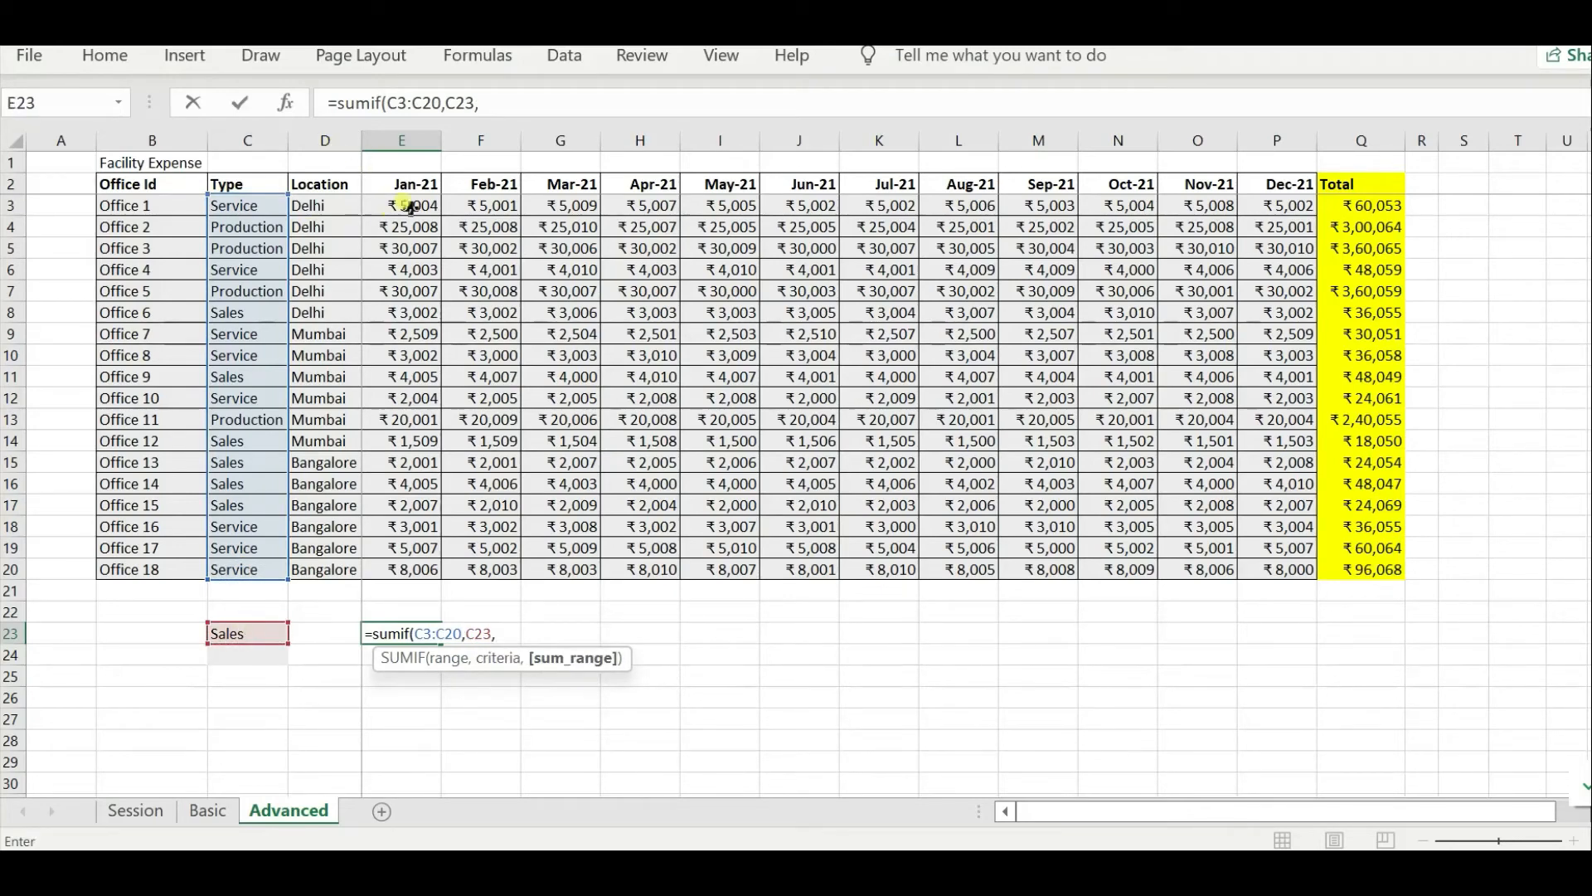
pyautogui.moveTo(409, 207); pyautogui.dragTo(404, 570)
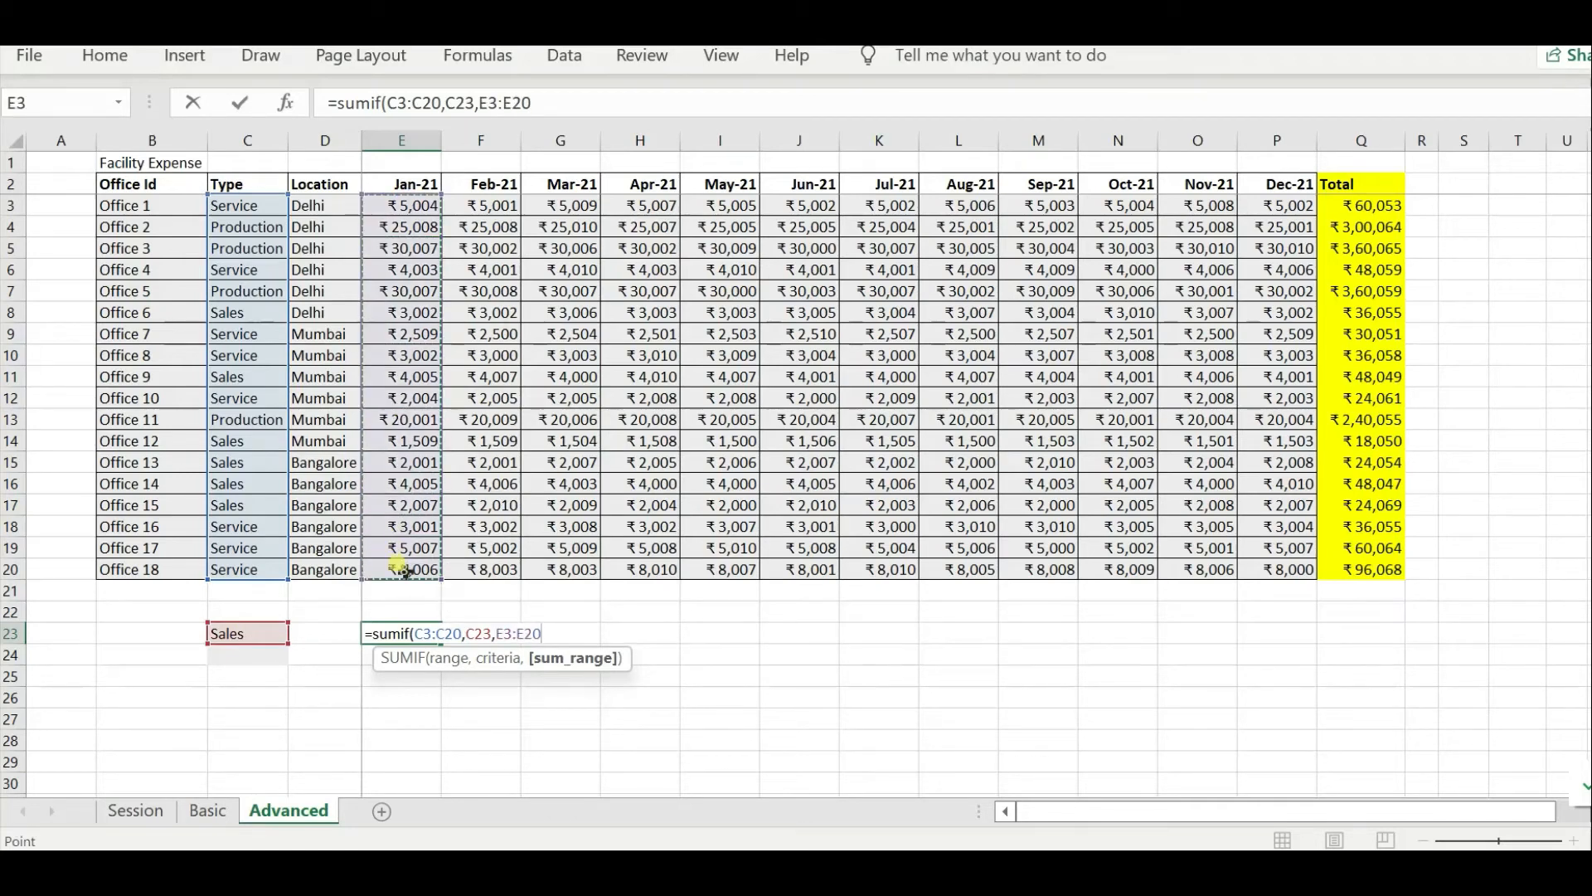
pyautogui.write(')')
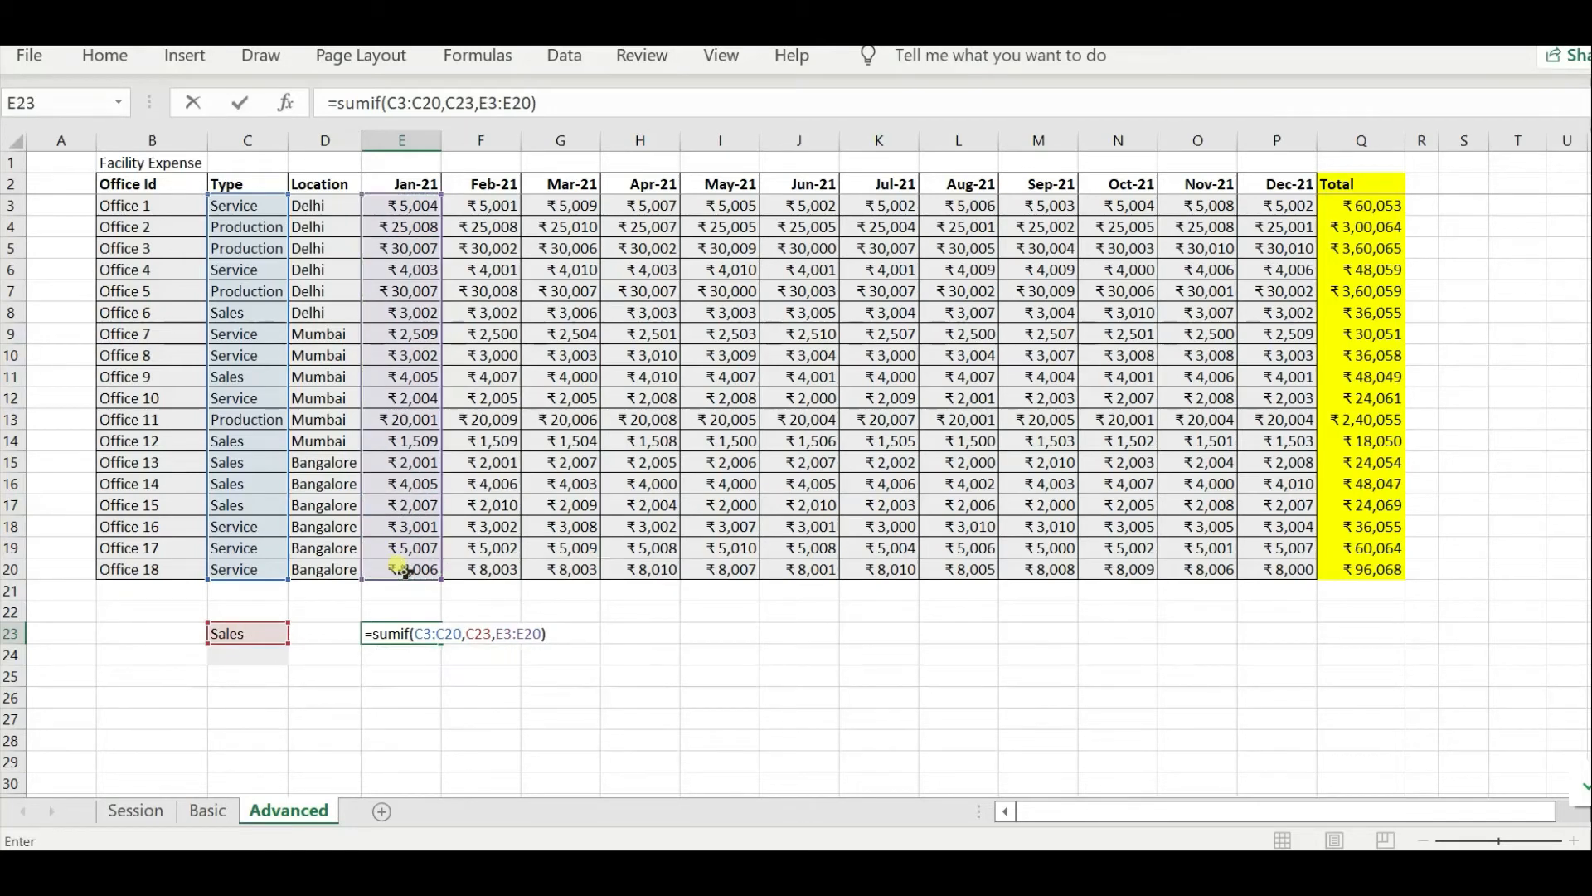
pyautogui.press('Return')
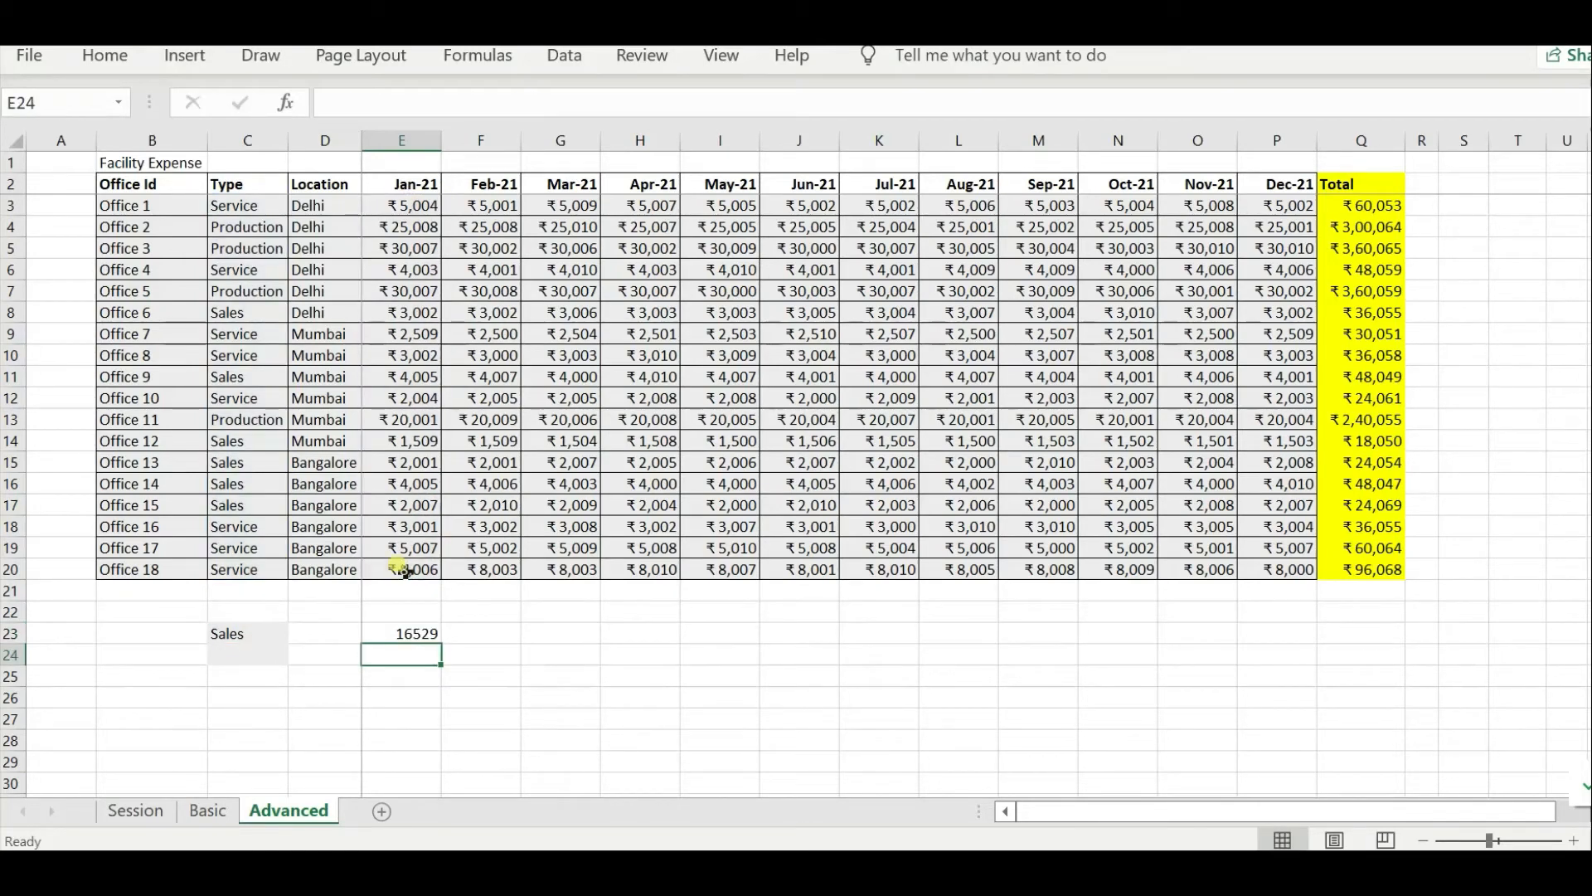
# - Copy the SUMIF formula from E23 into F23
pyautogui.click(416, 633)
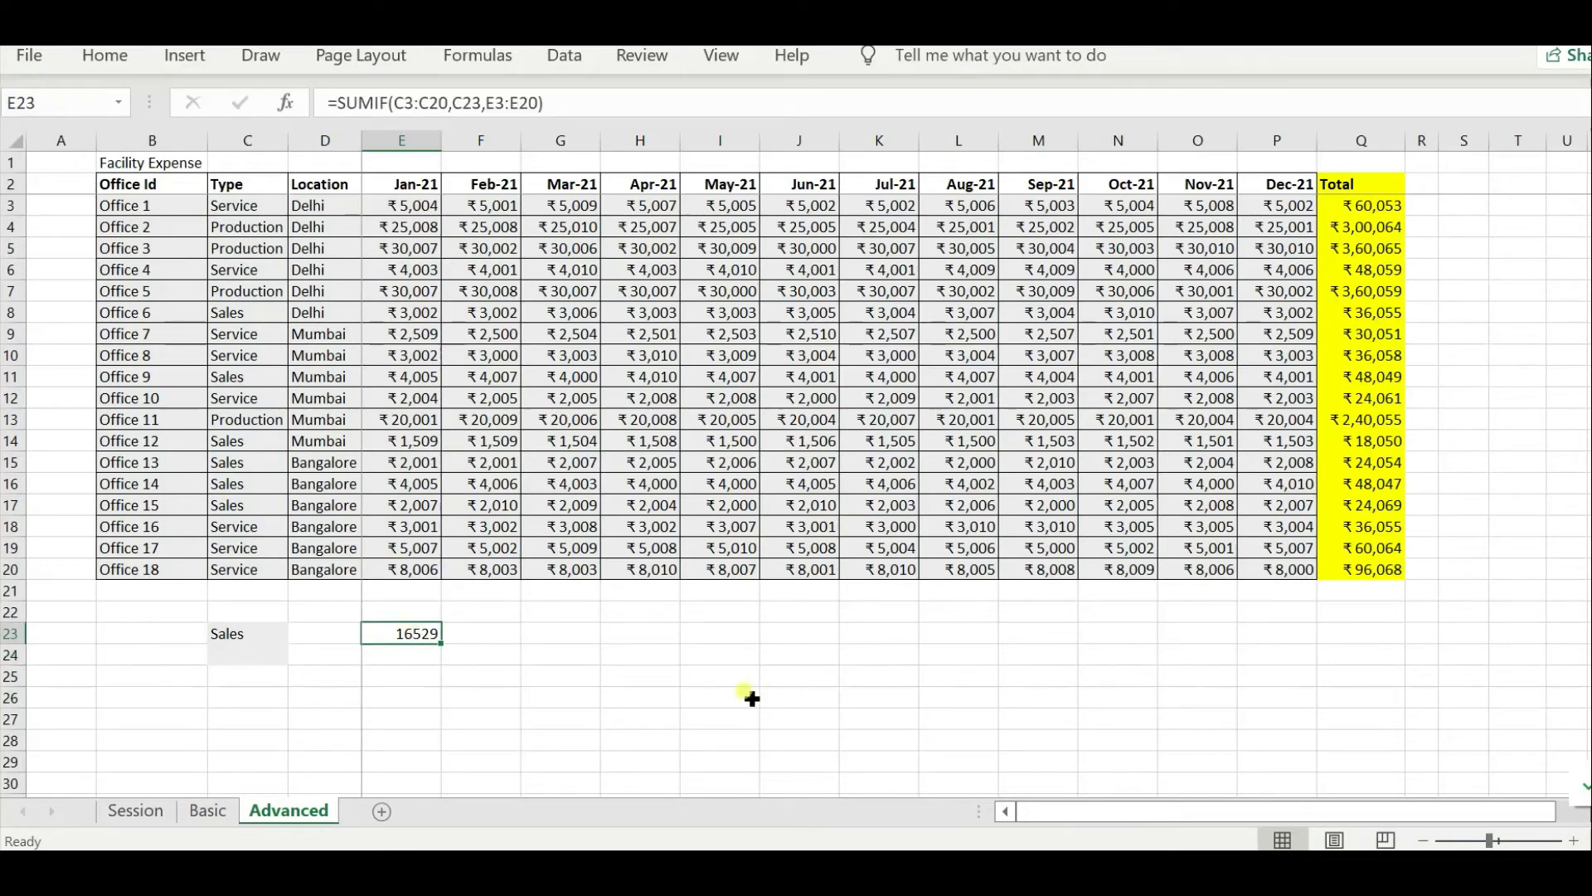
pyautogui.hotkey('ctrl', 'c')
pyautogui.press('Right')
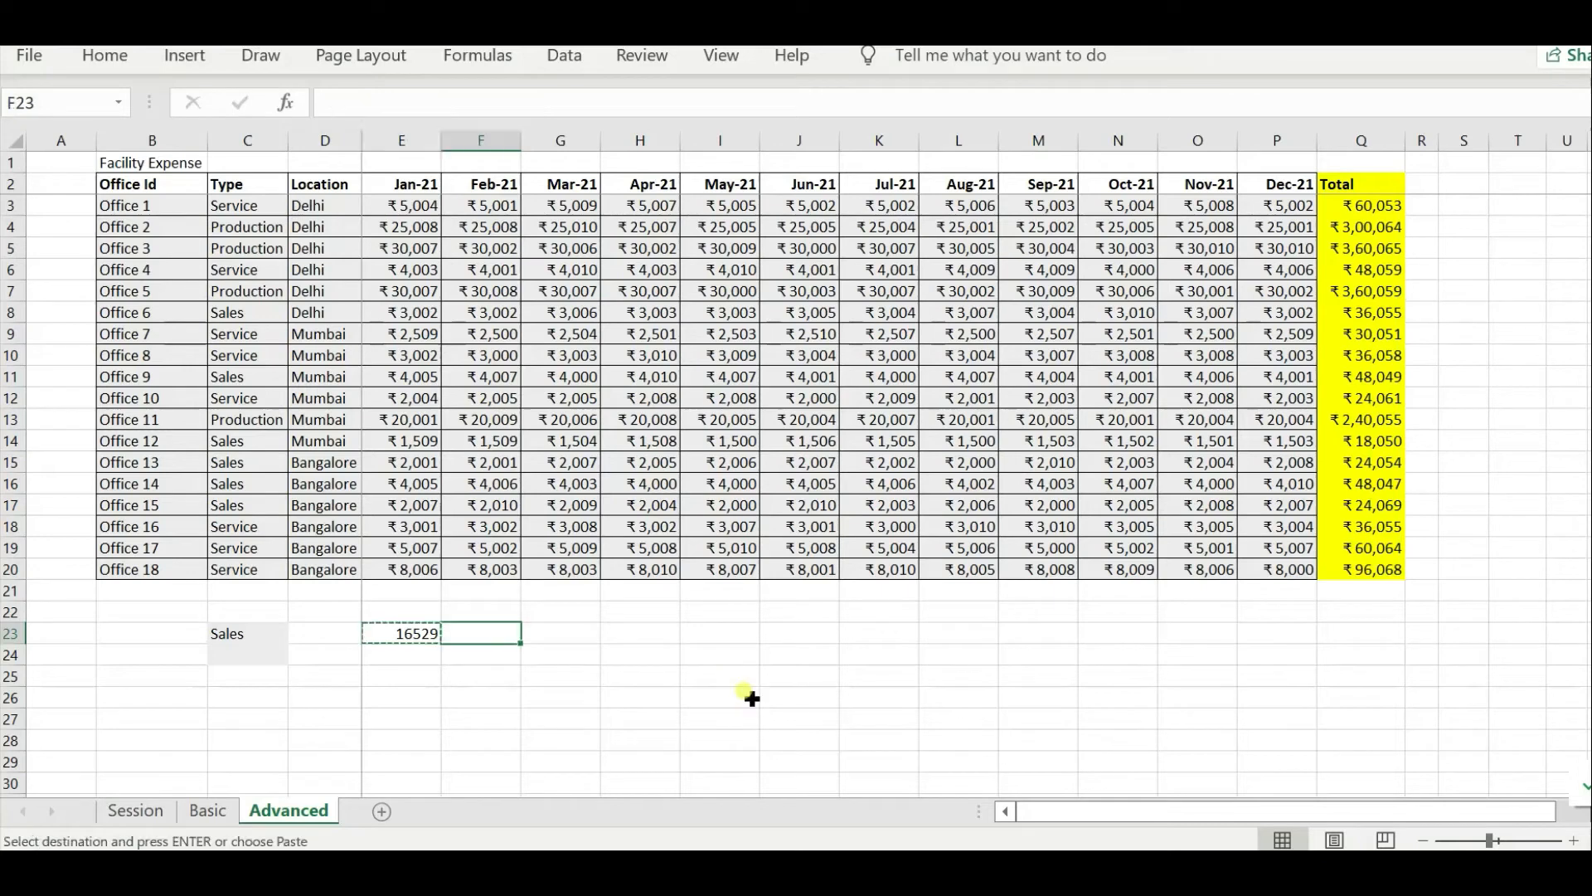
pyautogui.hotkey('ctrl', 'v')
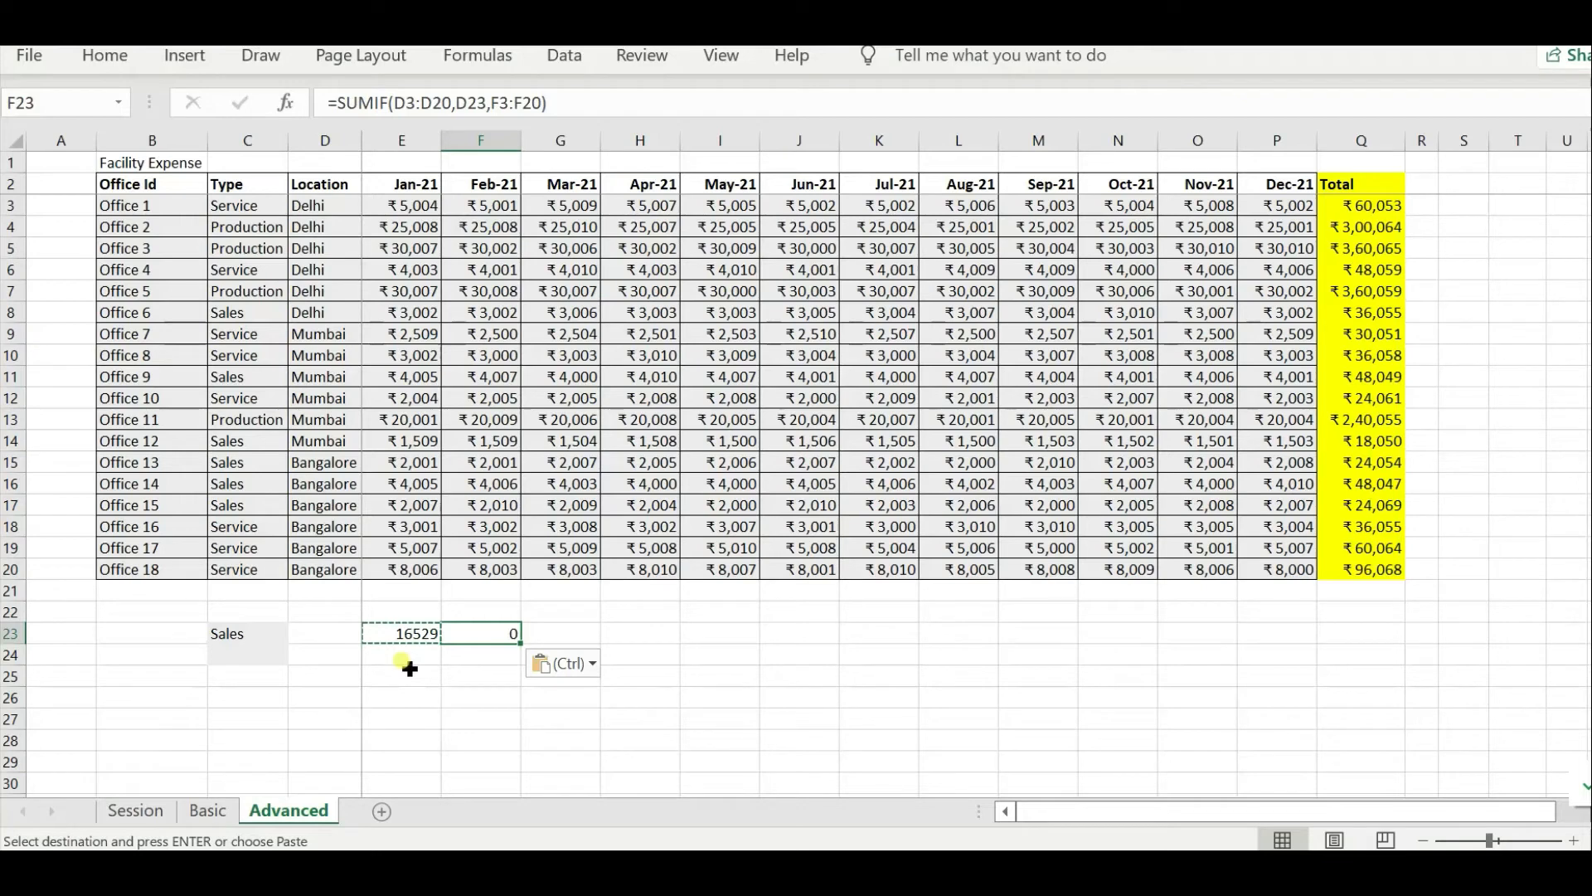
# - Make the criteria range in E23's SUMIF formula absolute as $C$3:$C$20
pyautogui.click(415, 635)
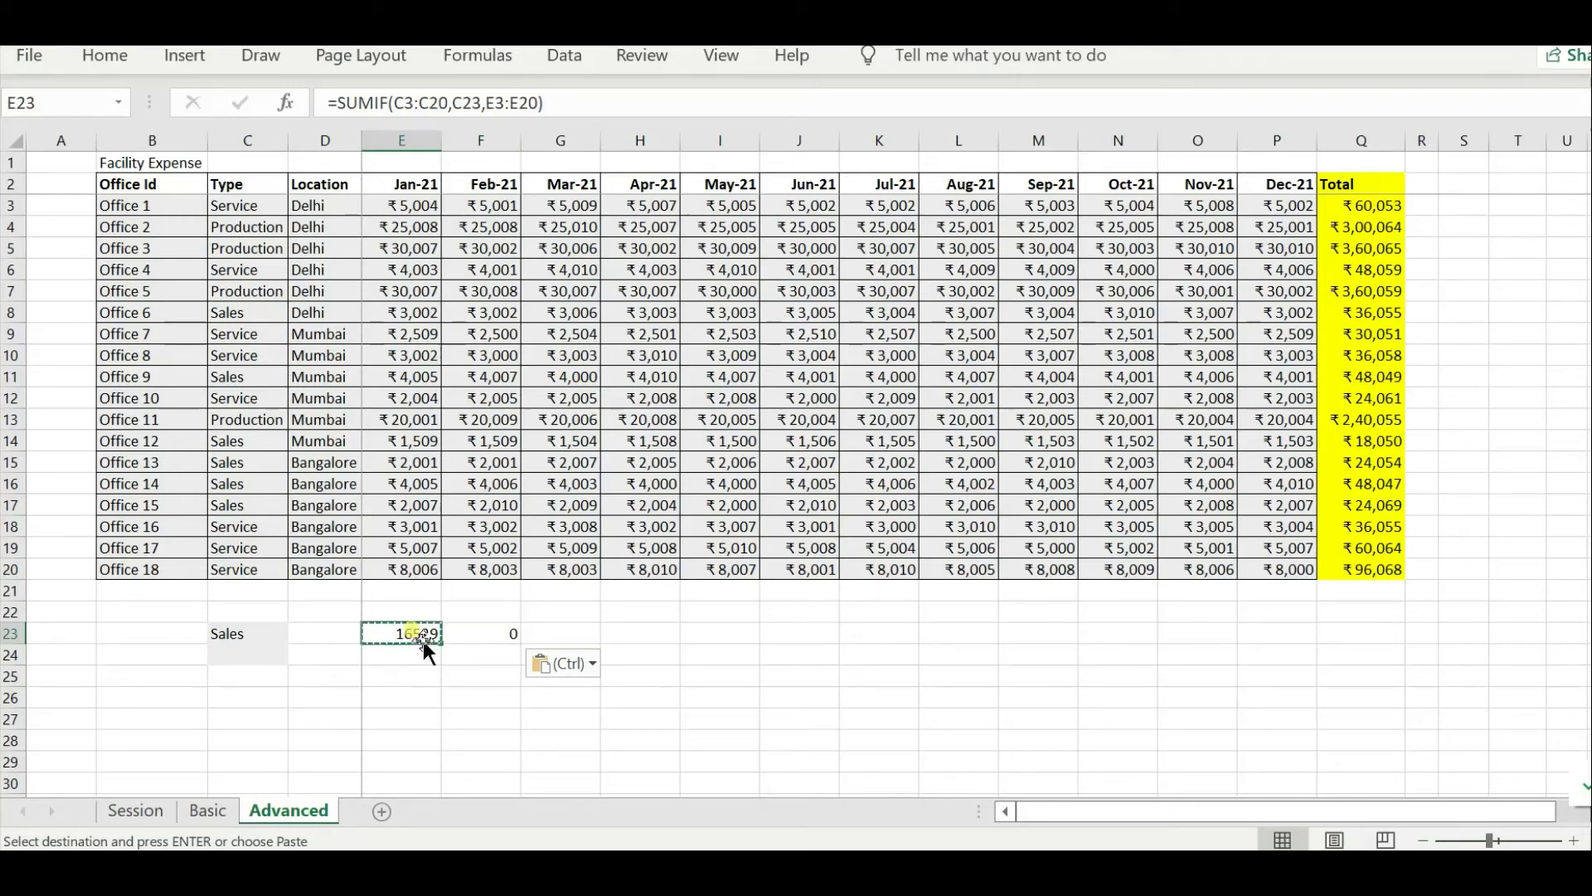
pyautogui.click(406, 103)
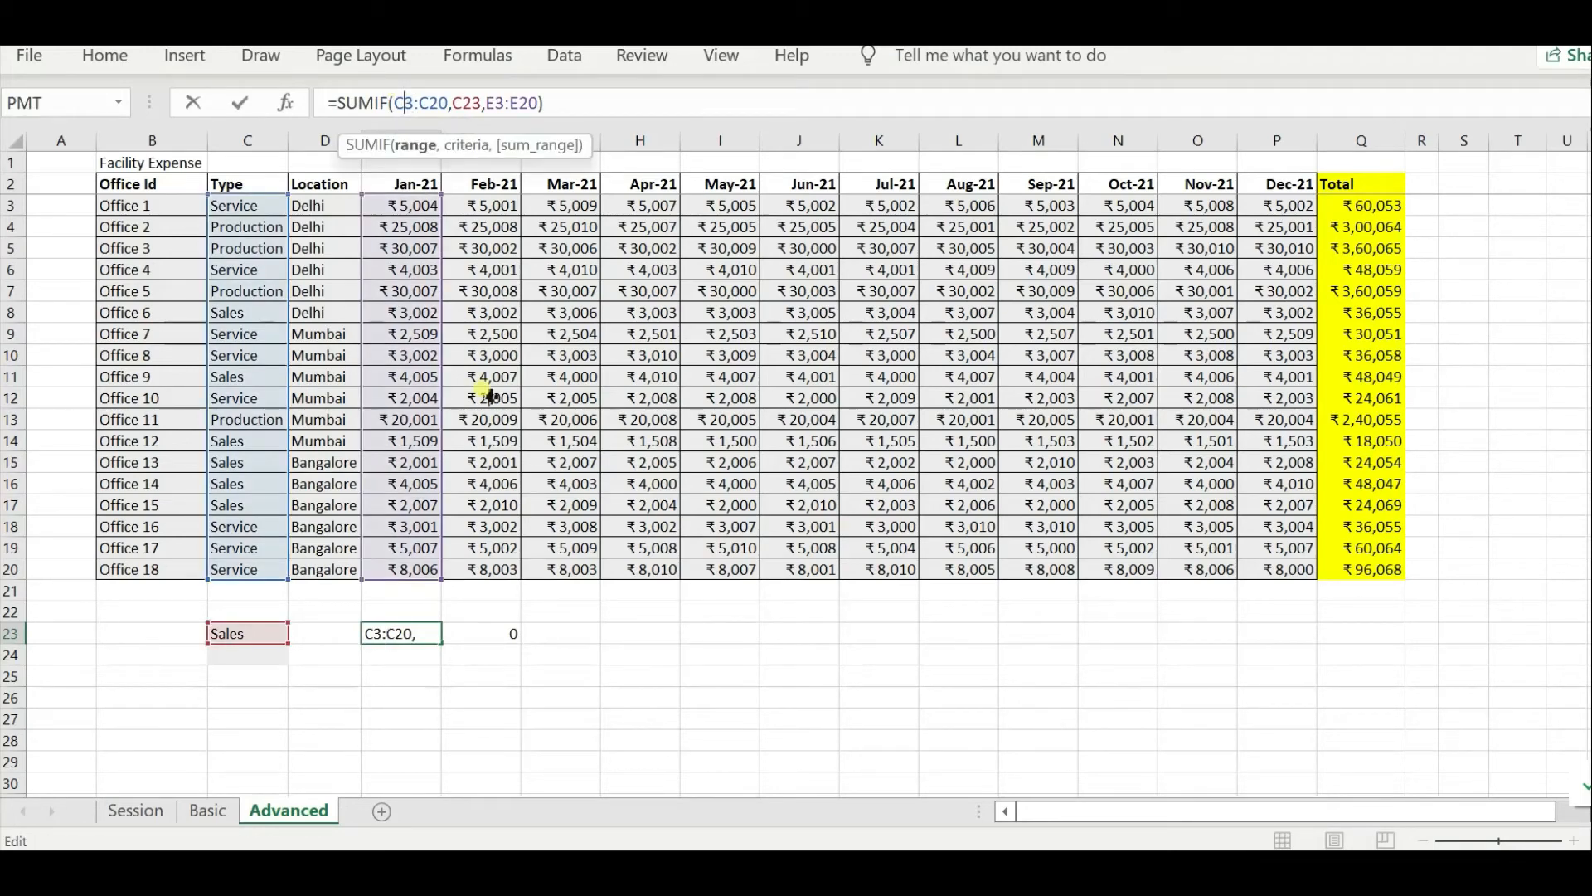
pyautogui.press('Left')
pyautogui.write('4')
pyautogui.press('BackSpace')
pyautogui.press('F4')
pyautogui.press('Right')
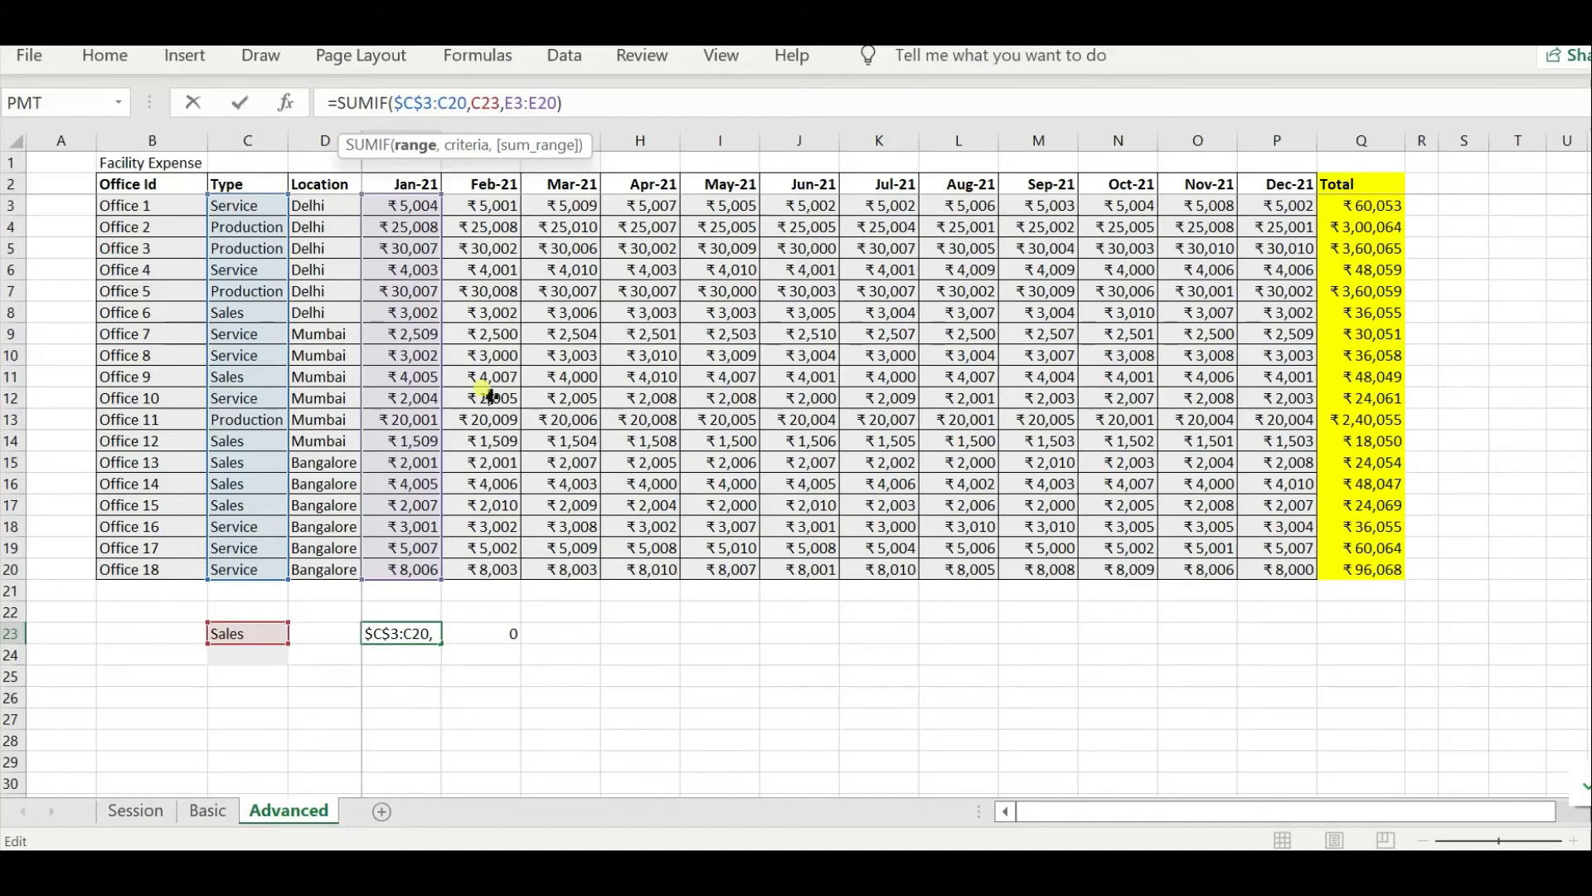
pyautogui.press('F4')
# - Make the criterion in E23 absolute as $C$23 and fill the formula across the months through P23
pyautogui.press('Right')
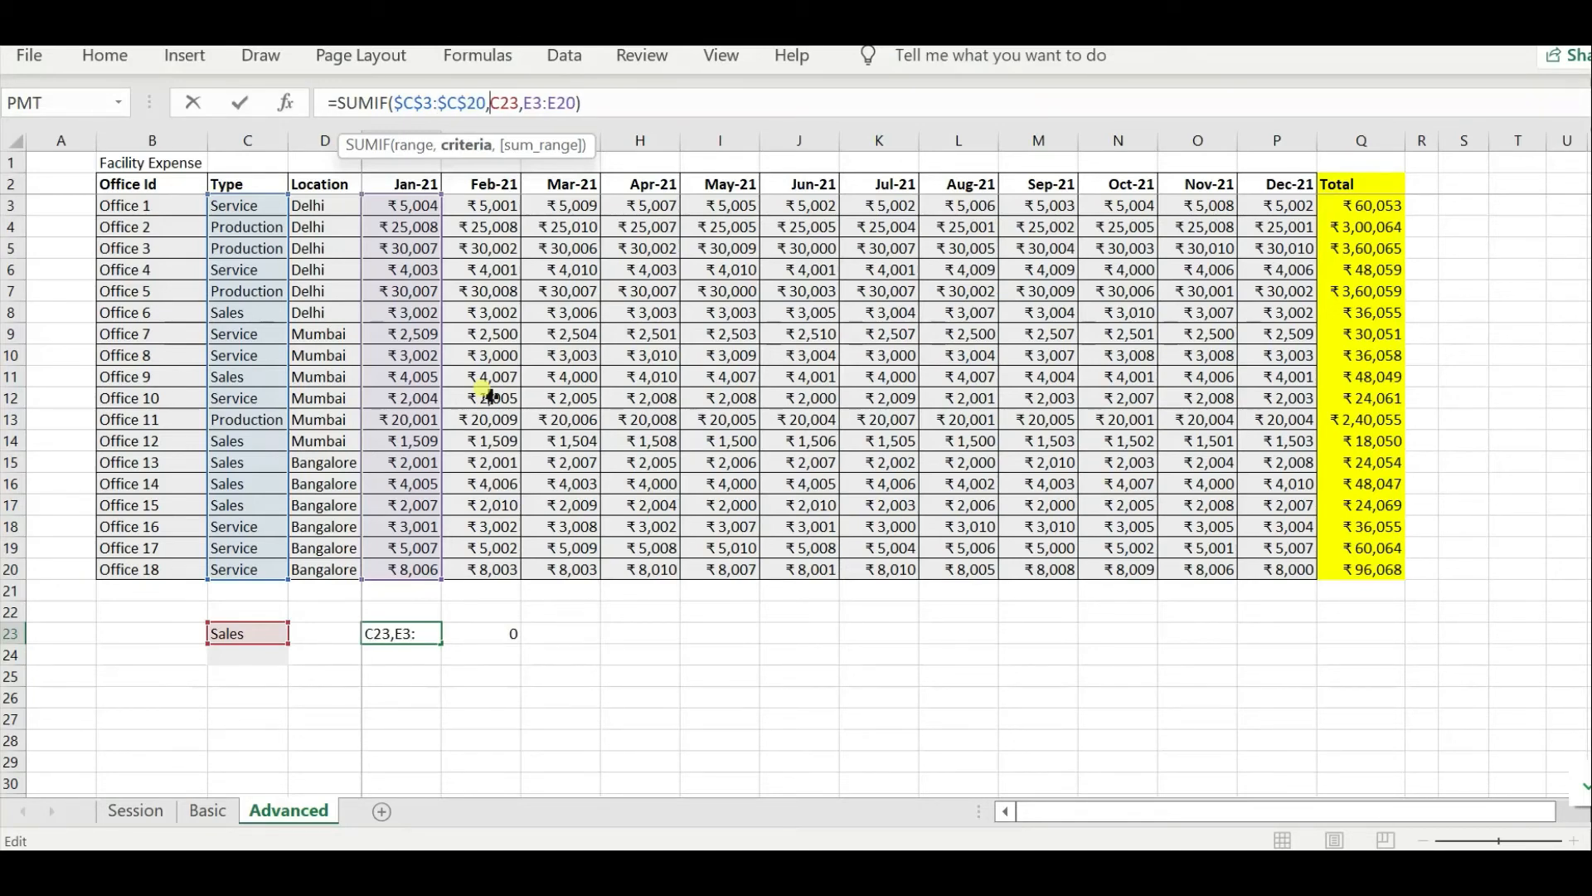
pyautogui.press('F4')
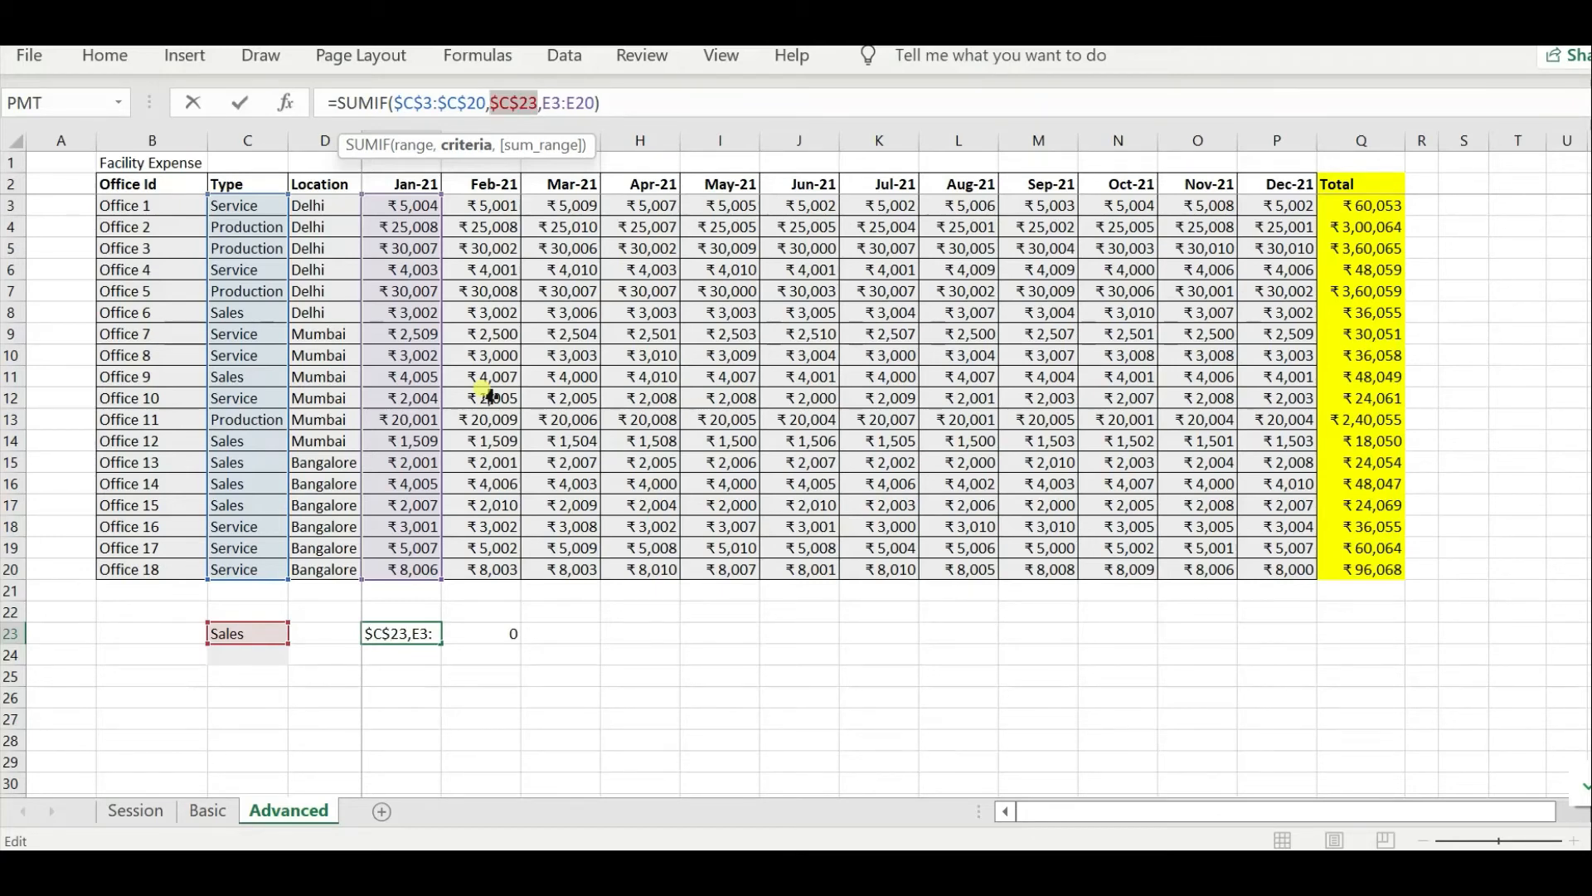
pyautogui.press('Return')
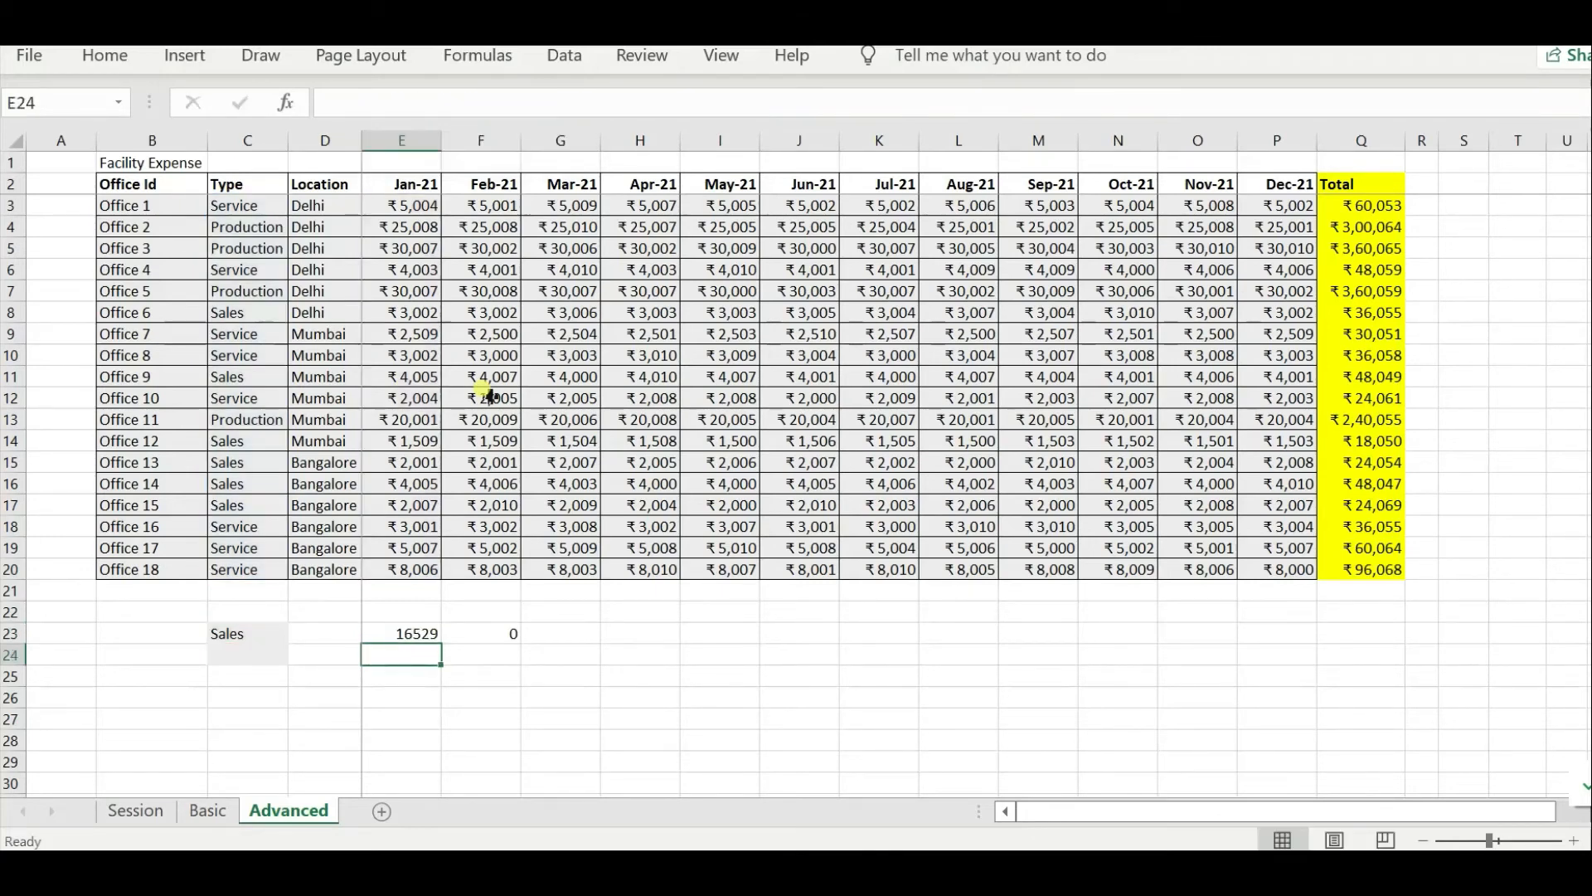
pyautogui.click(424, 635)
pyautogui.moveTo(441, 644); pyautogui.dragTo(1302, 647)
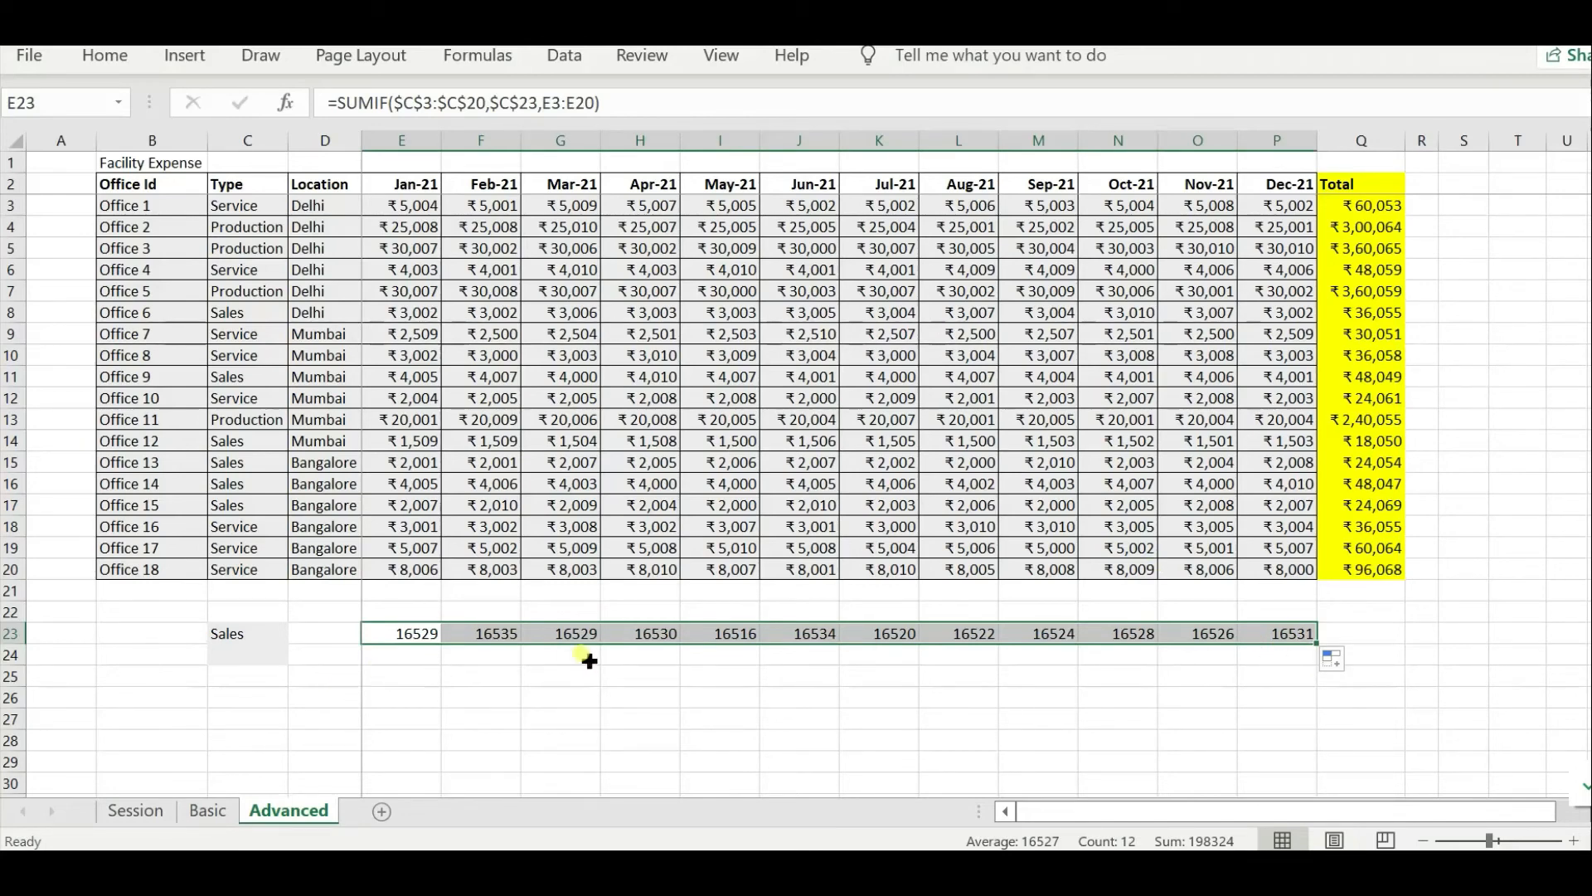
# - Enter the type Sales in C24 and the location Bangalore in D24
pyautogui.click(268, 653)
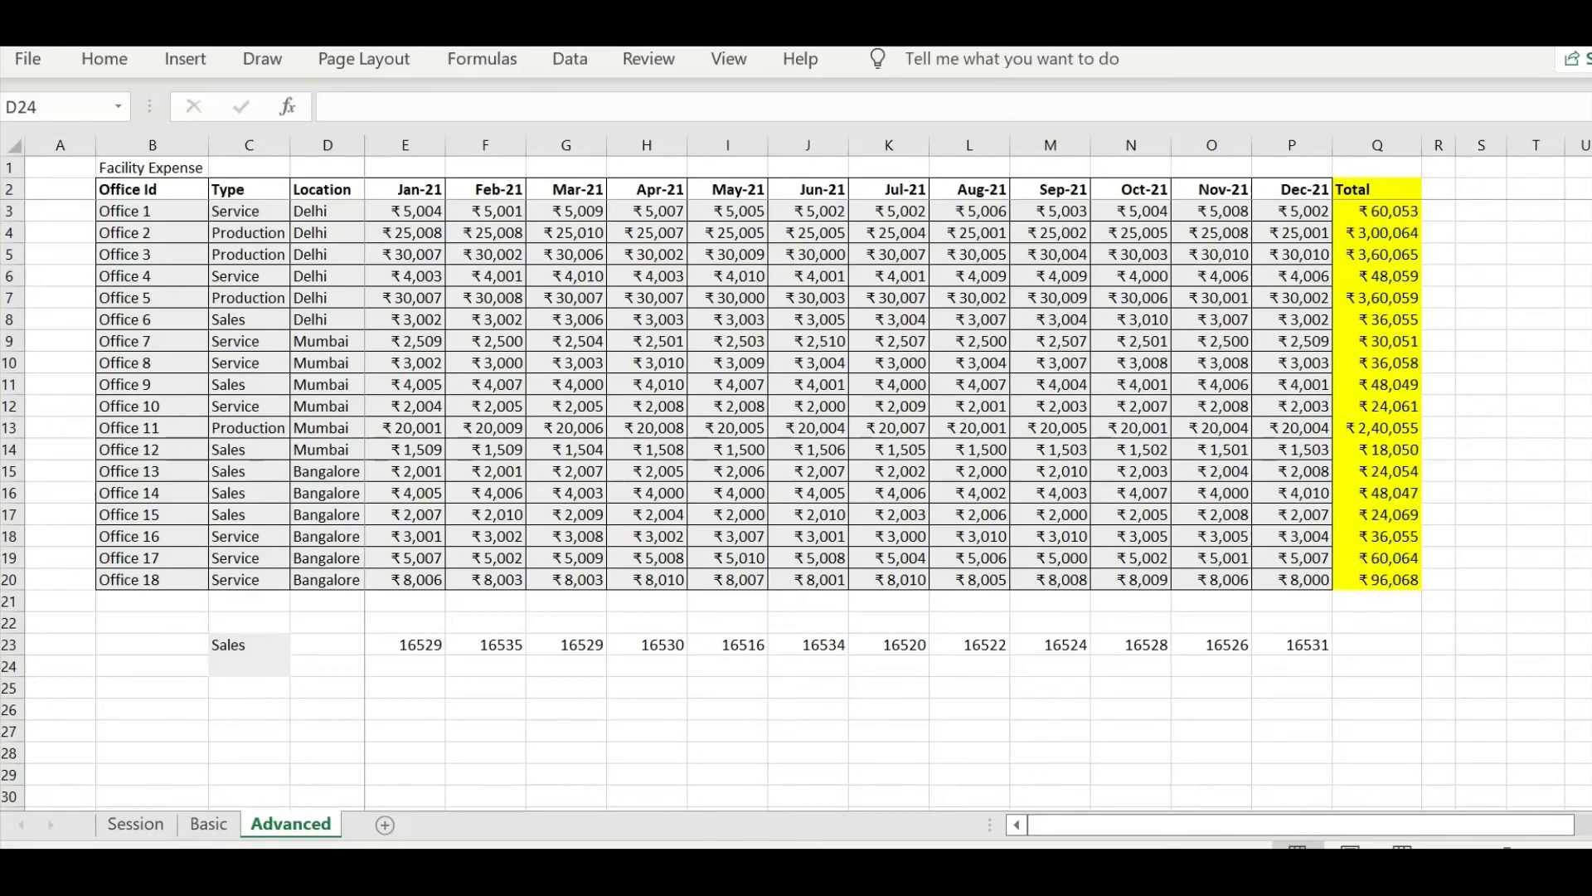
pyautogui.keyDown('shift'); pyautogui.click(253, 664); pyautogui.keyUp('shift')
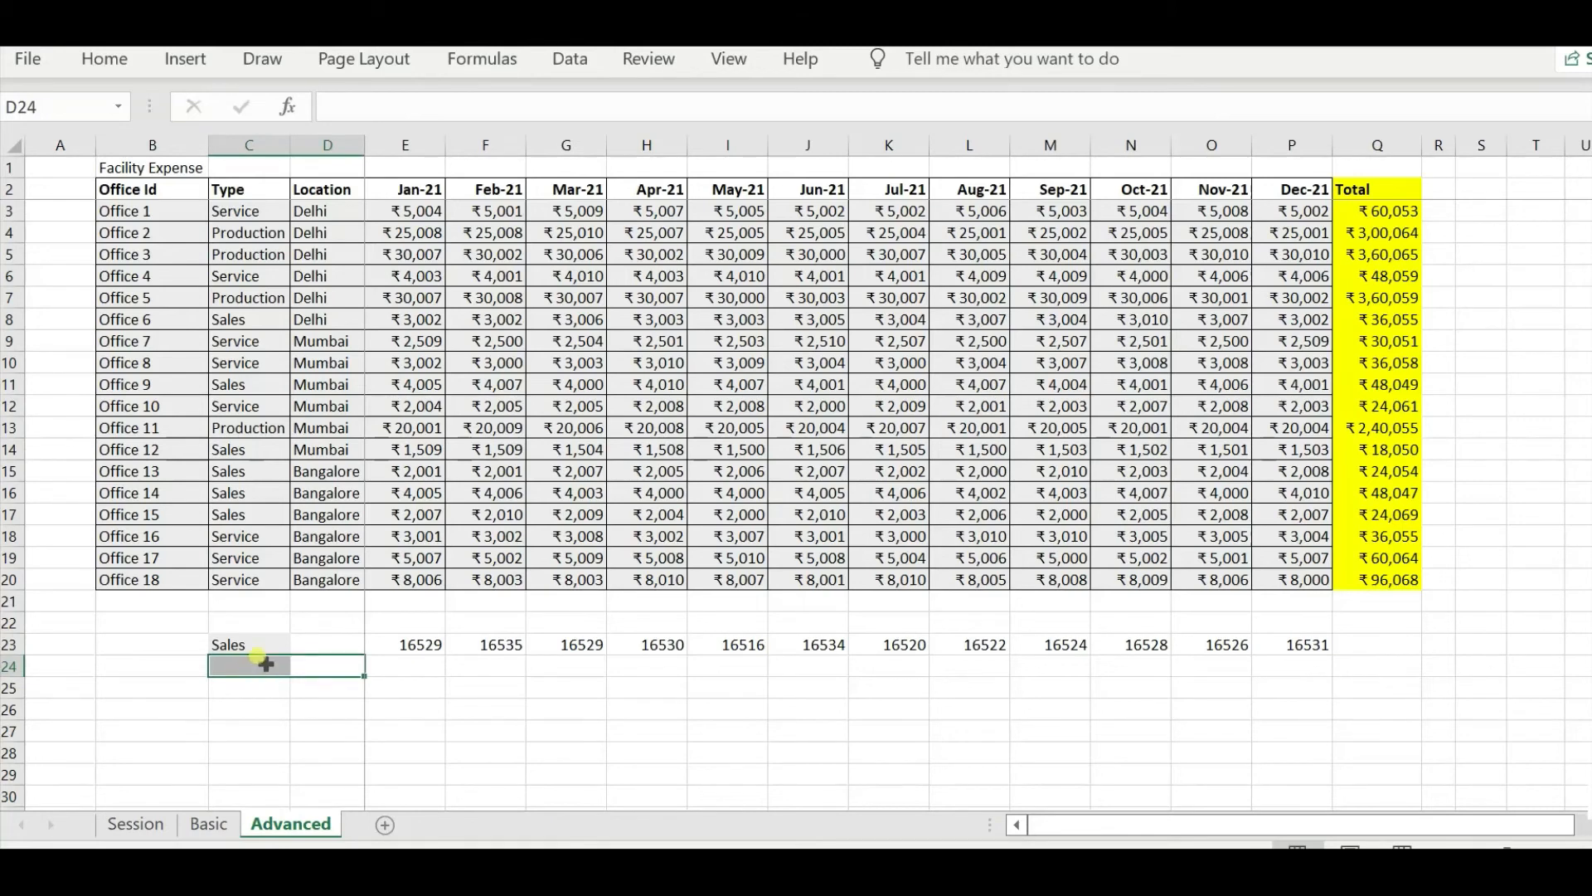
pyautogui.click(253, 663)
pyautogui.write('Sales')
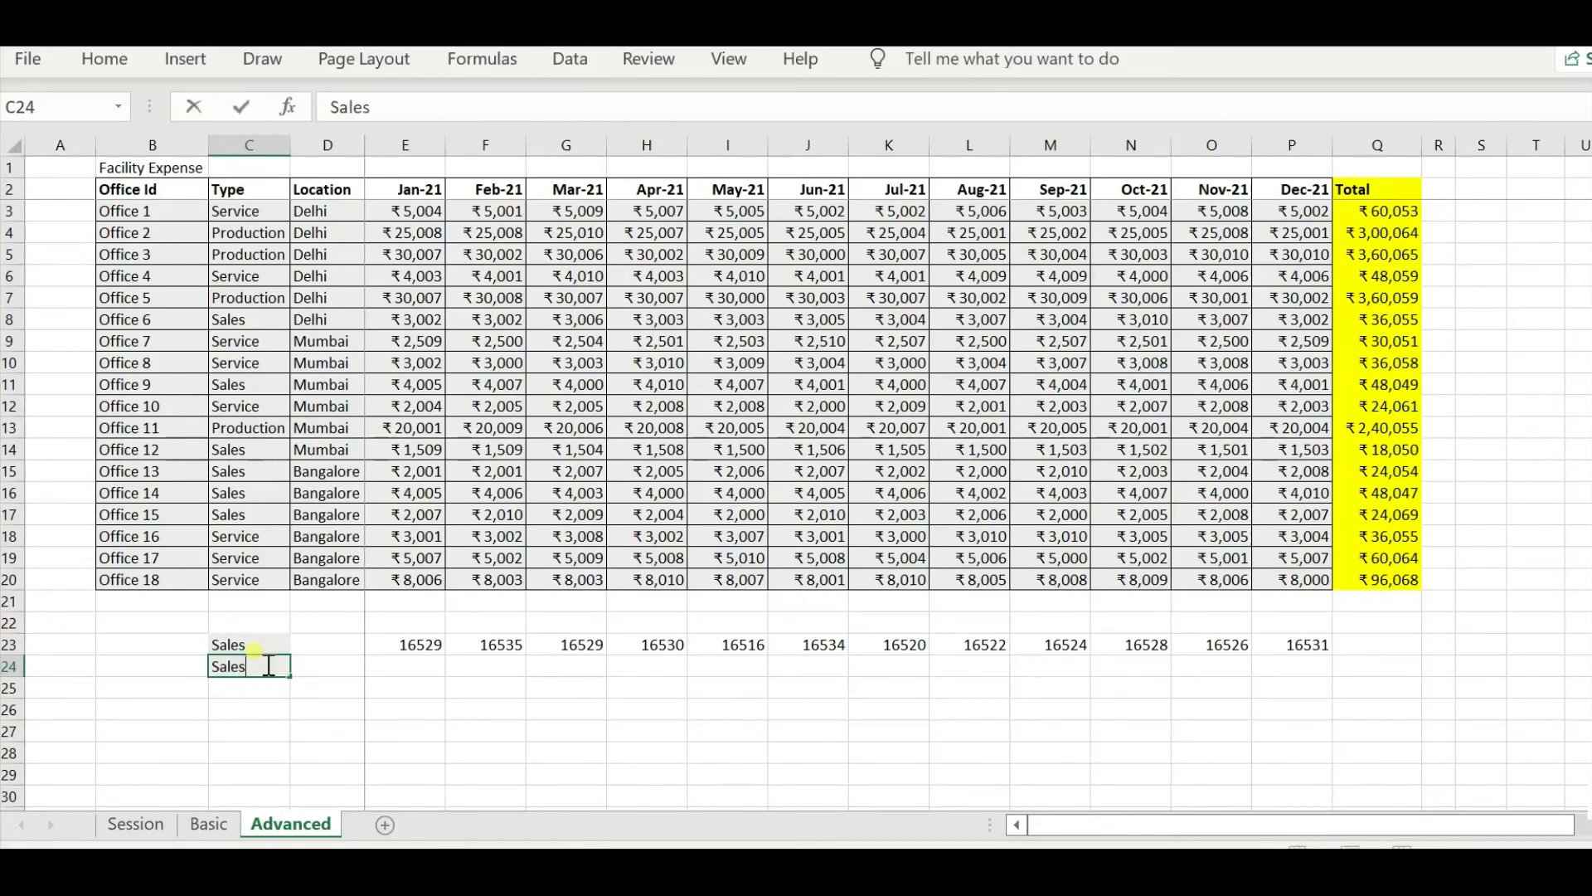
pyautogui.press('Tab')
pyautogui.write('Bangalore')
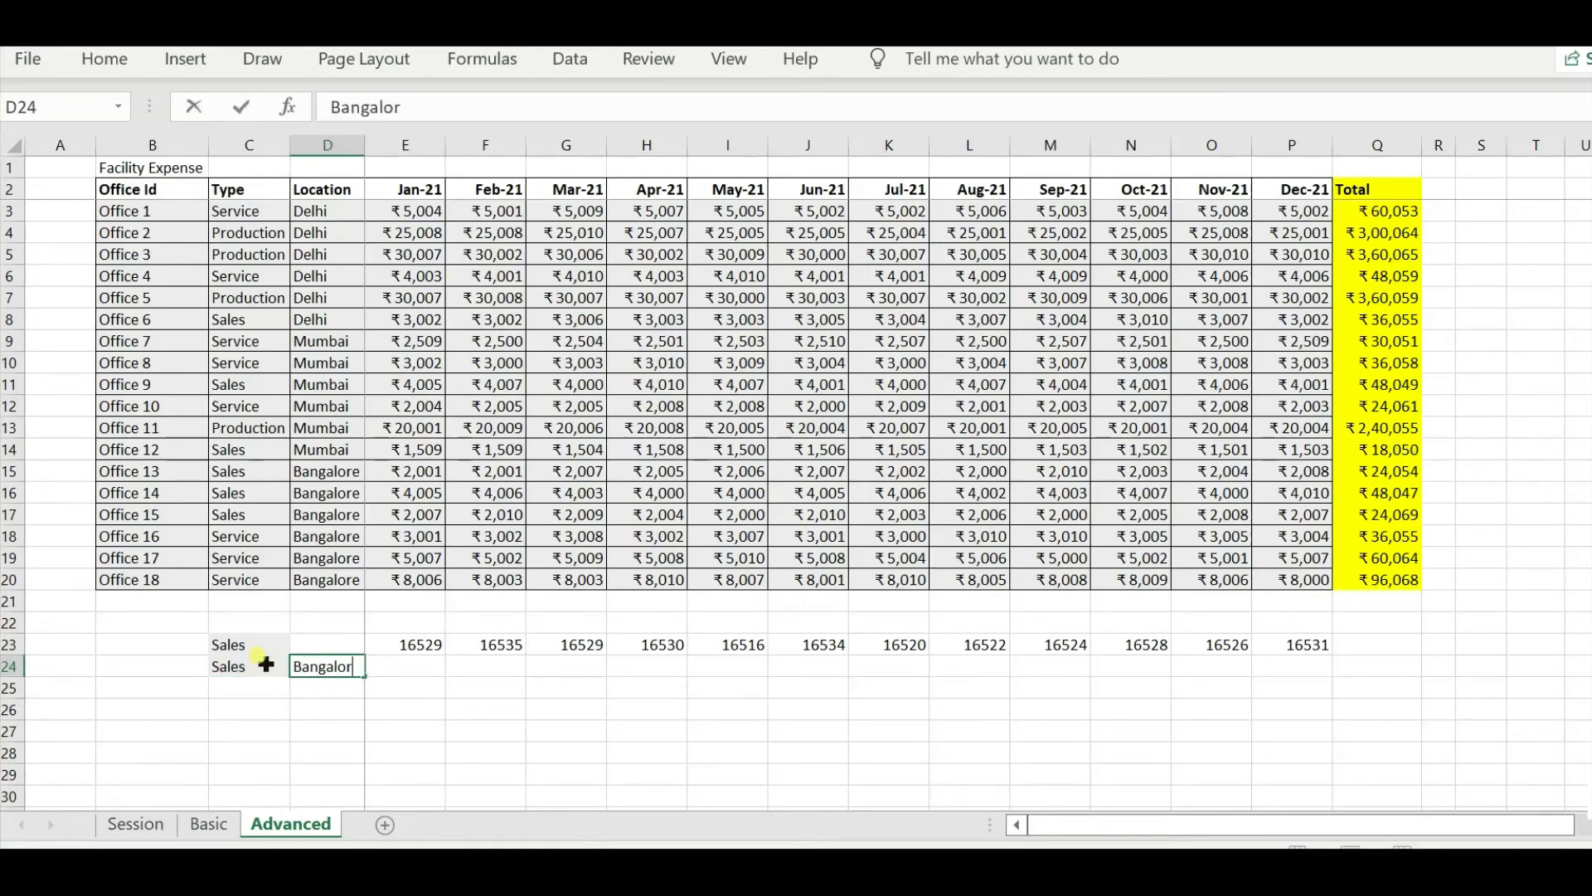
pyautogui.press('Return')
# - Begin a SUMIFS formula in E24 with the January amounts E3:E20 as the sum range
pyautogui.press('Up')
pyautogui.press('Right')
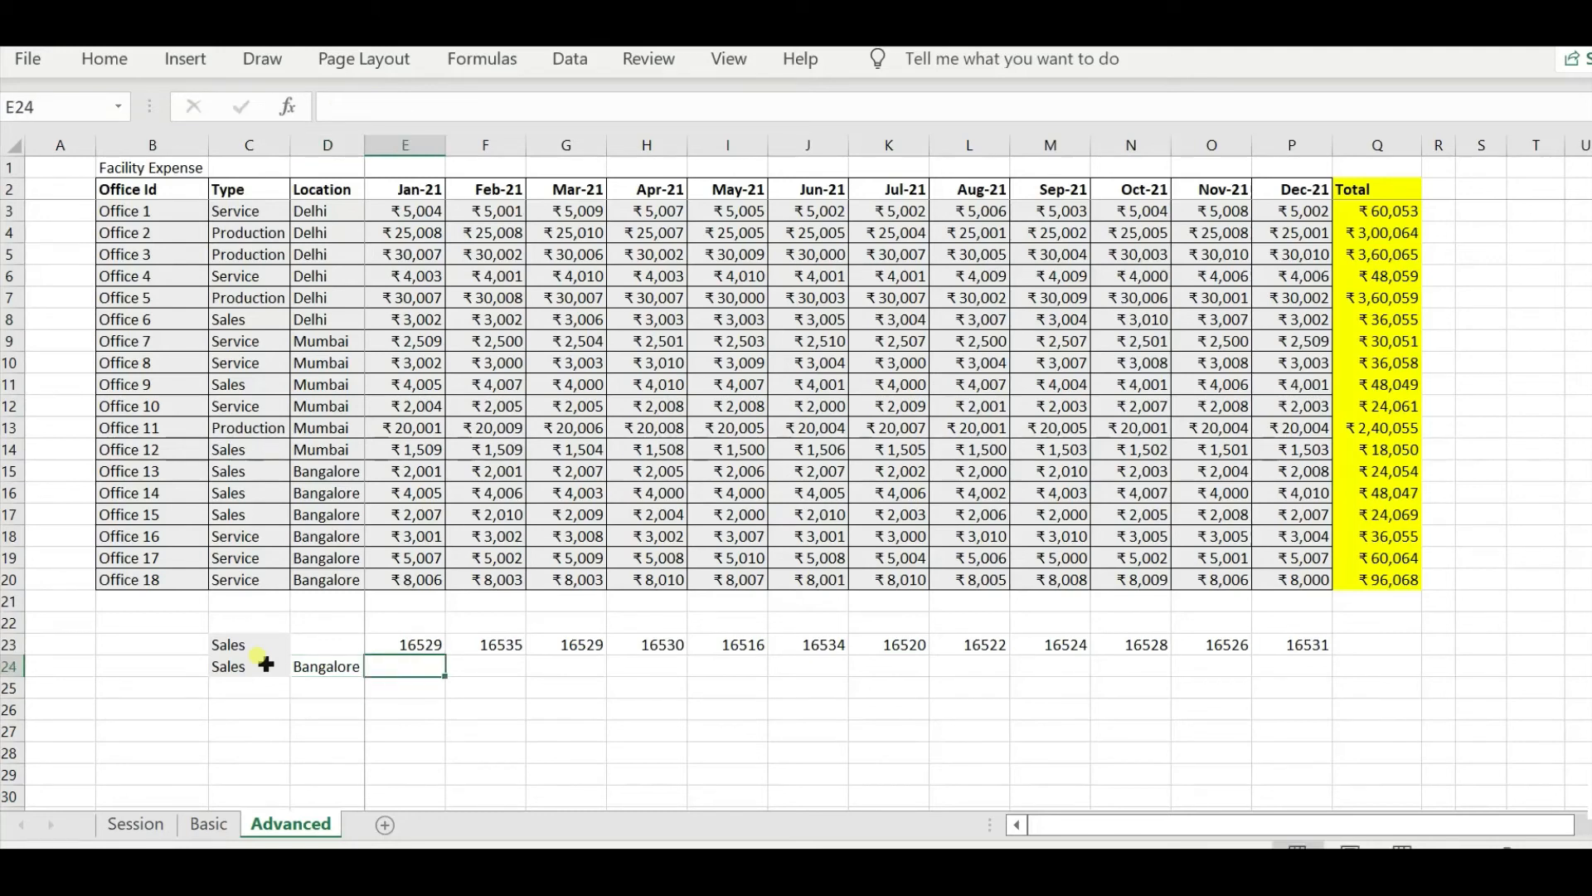
pyautogui.write('=sumi')
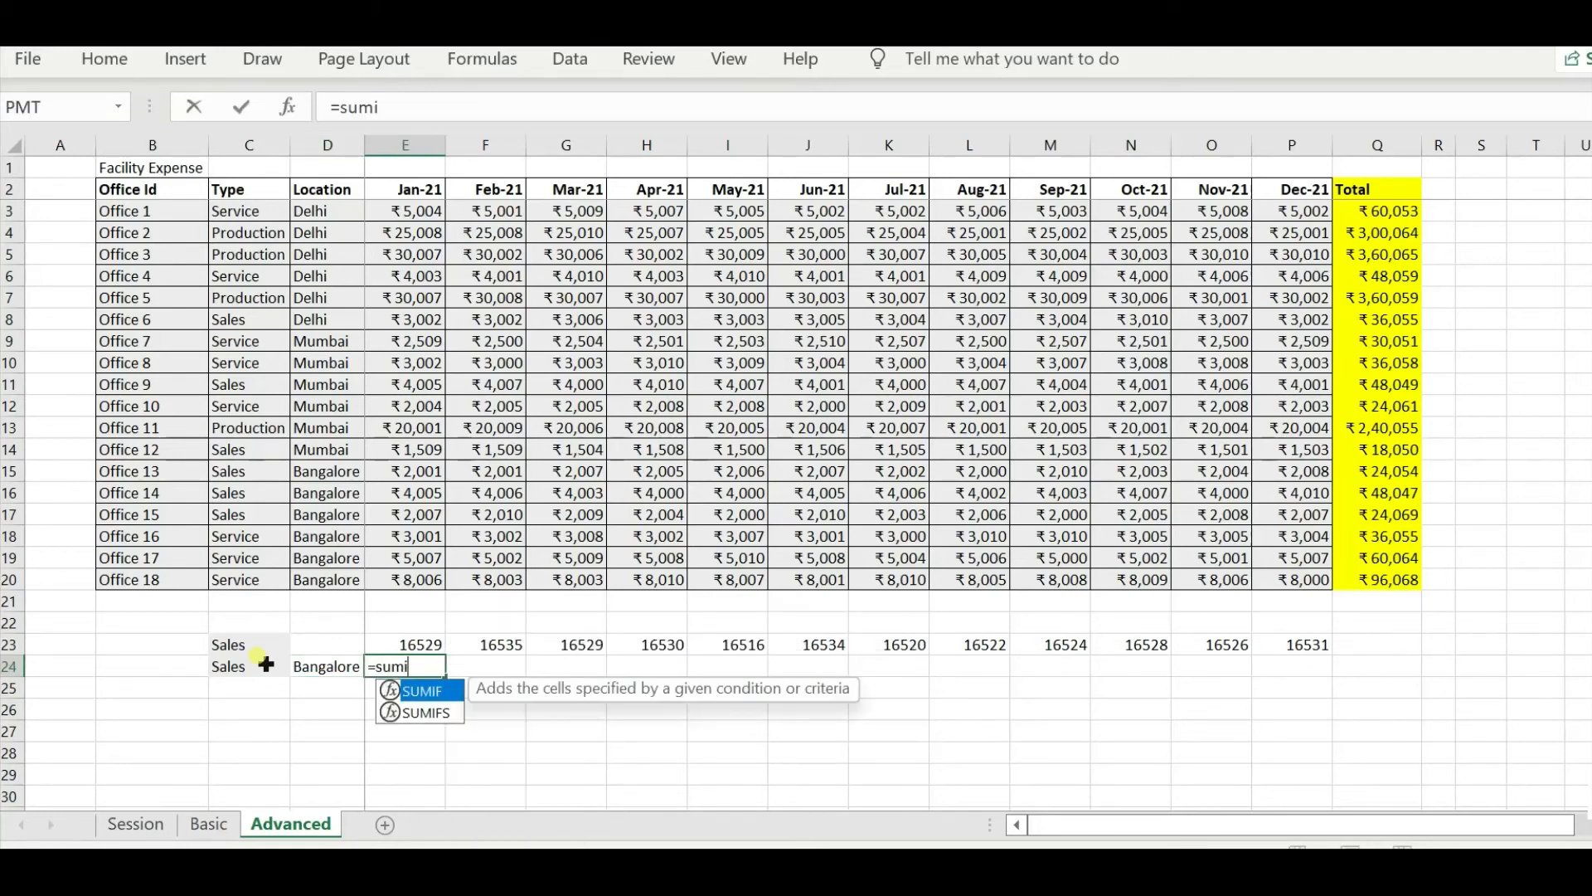
pyautogui.write('fs(')
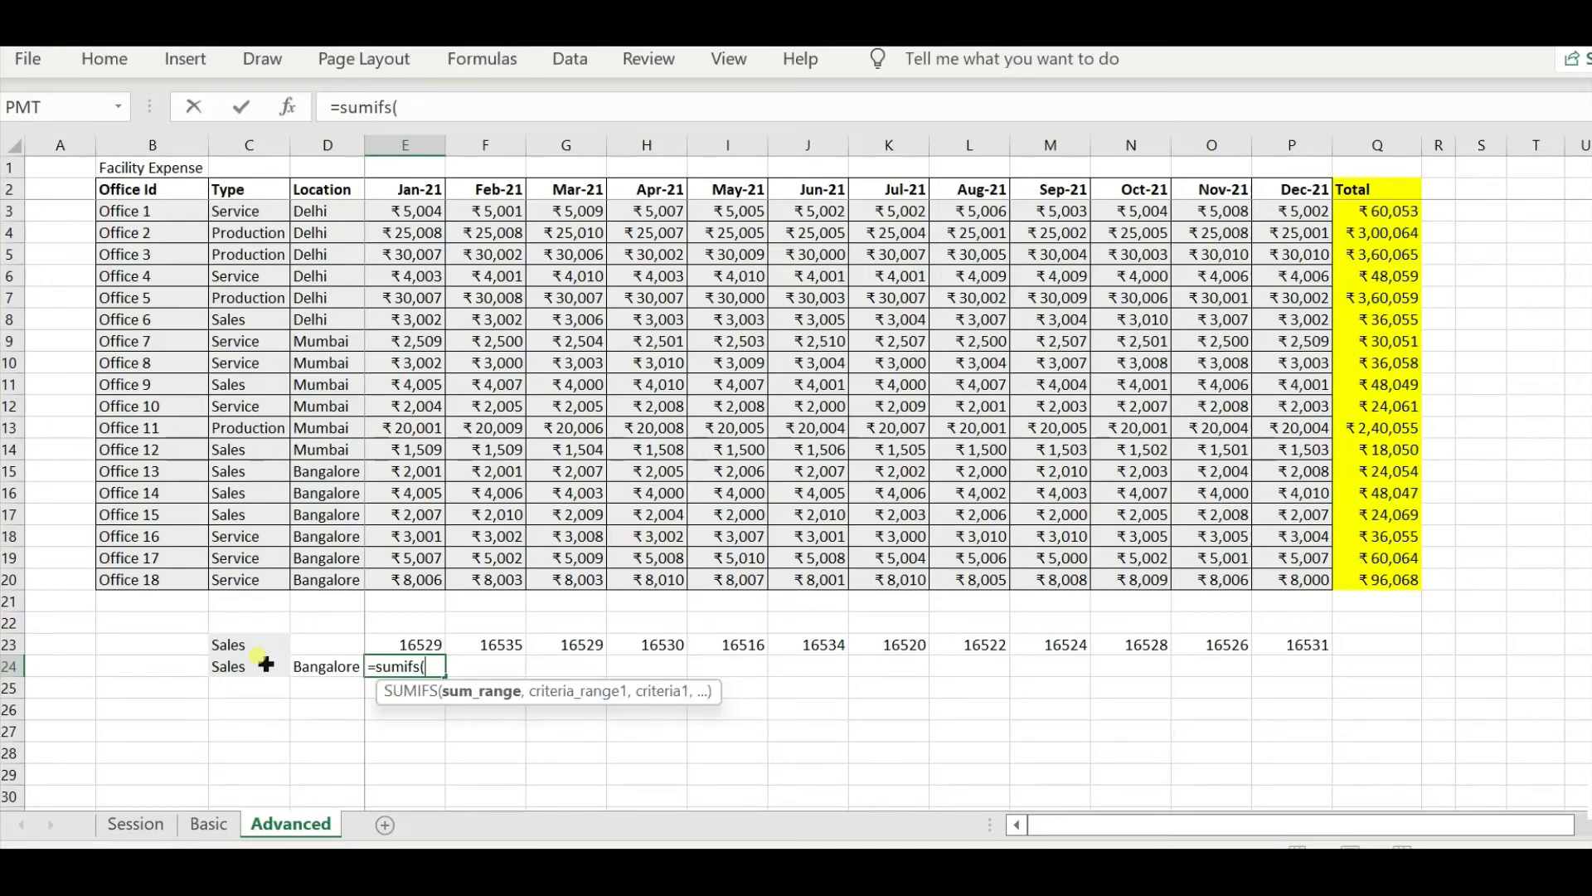
pyautogui.moveTo(416, 212); pyautogui.dragTo(408, 572)
pyautogui.write(',')
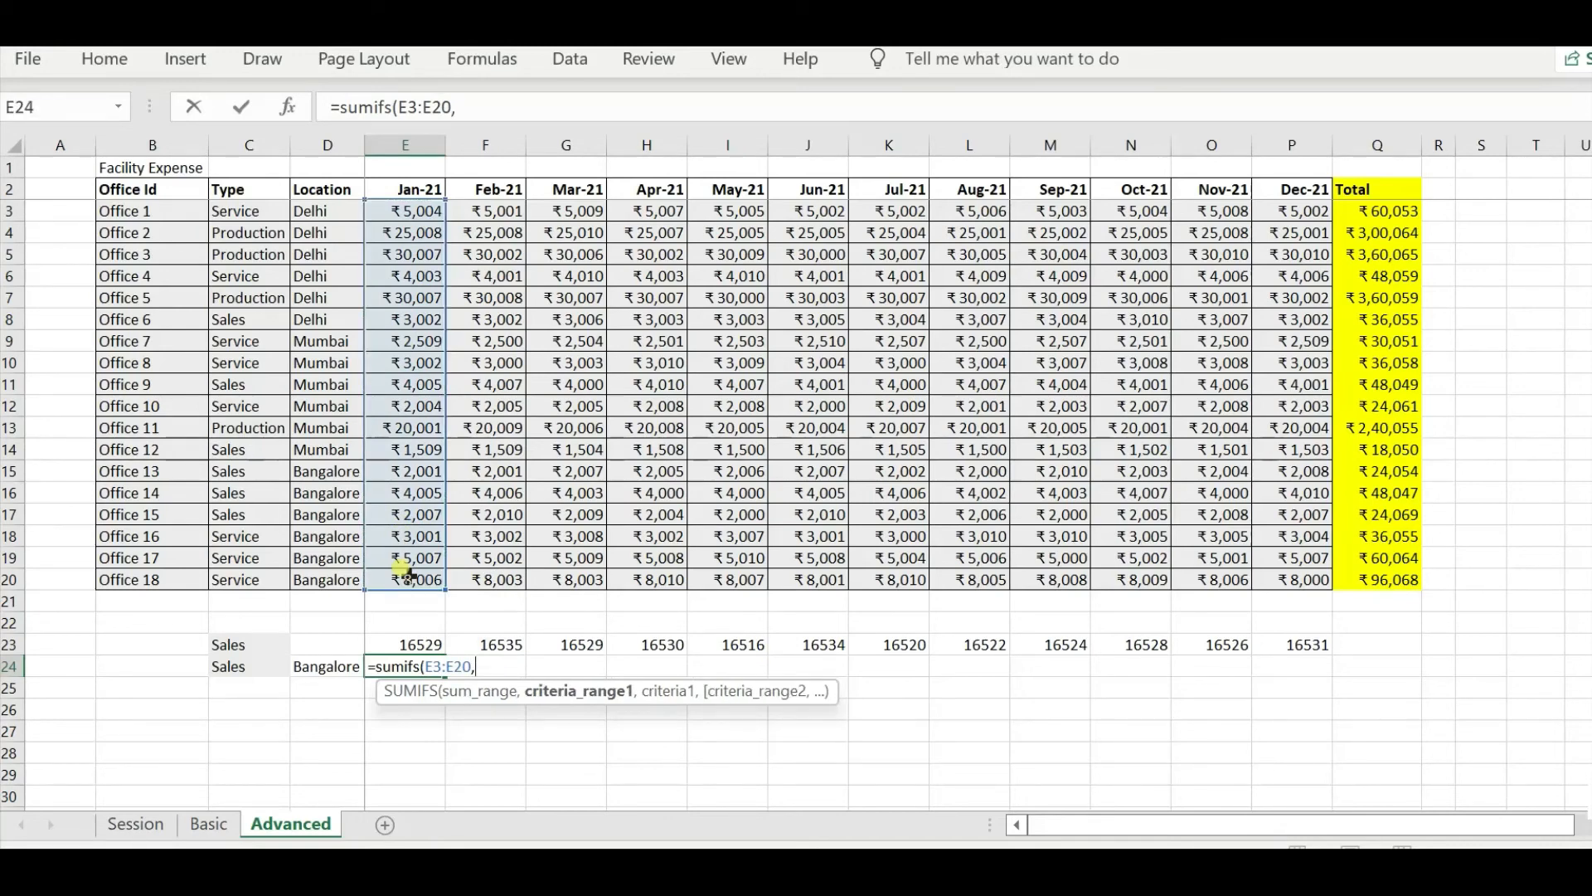
# - Add the absolute criteria range $C$3:$C$20 and criterion $C$24 to the SUMIFS formula in E24
pyautogui.moveTo(241, 212); pyautogui.dragTo(249, 573)
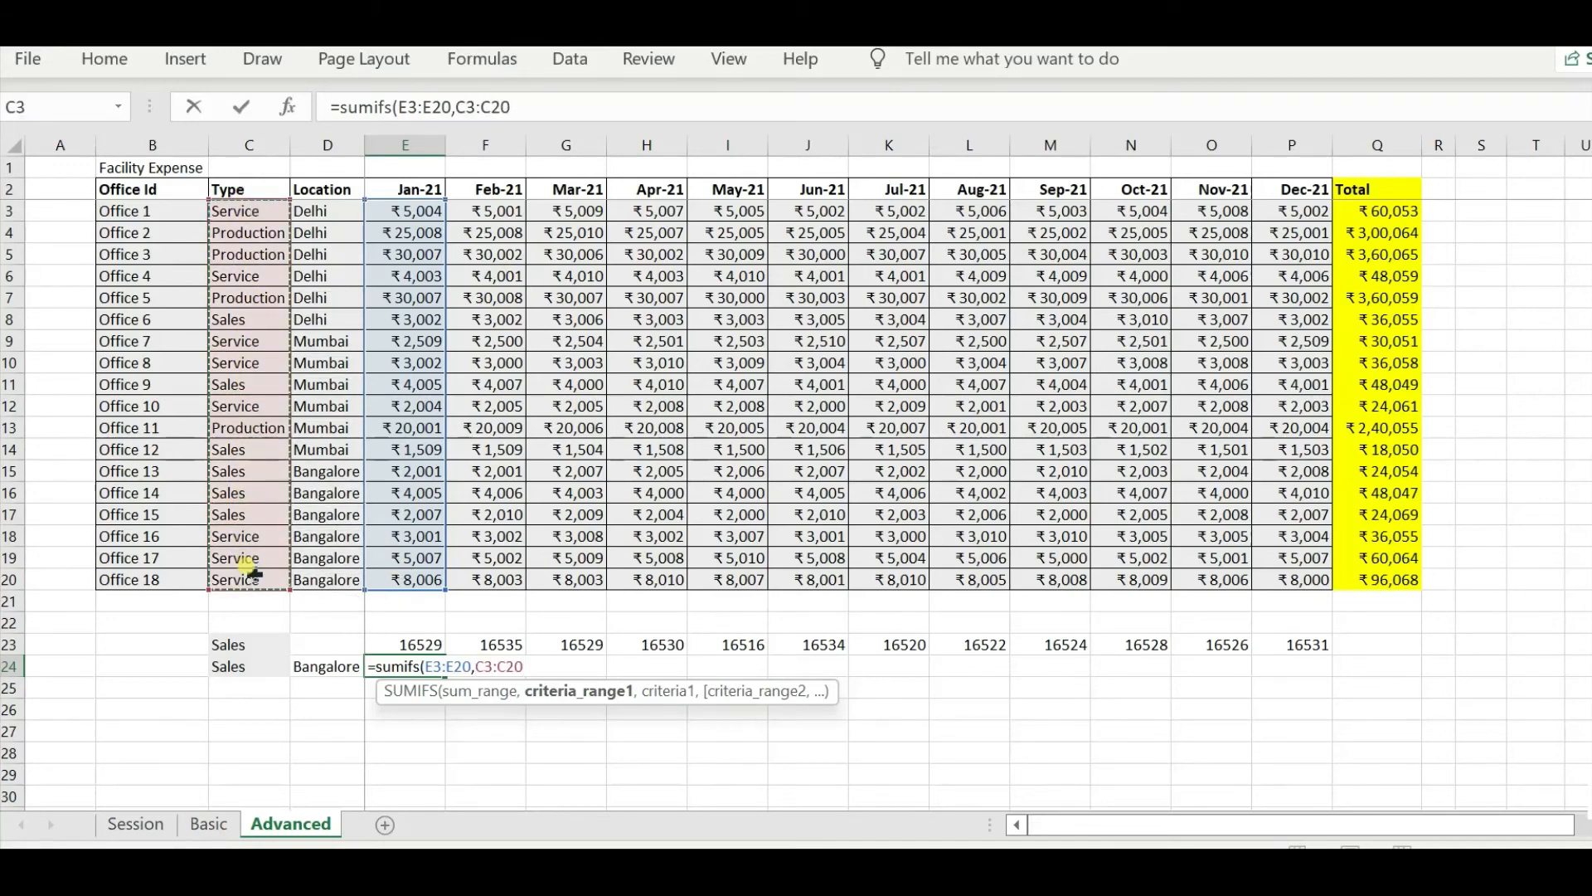
pyautogui.press('F4')
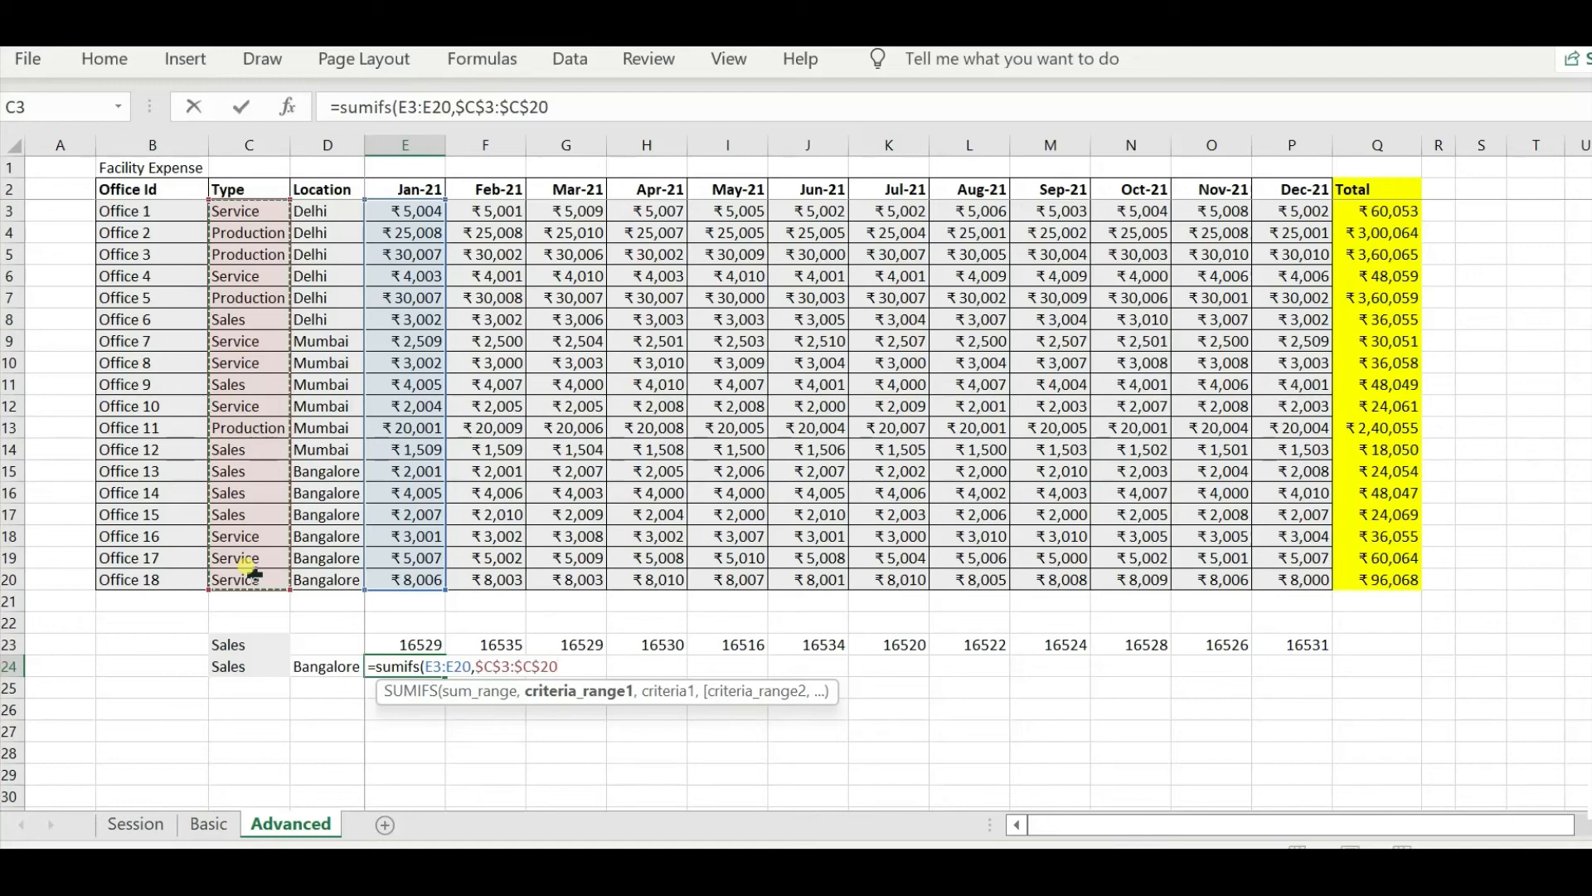
pyautogui.write(',')
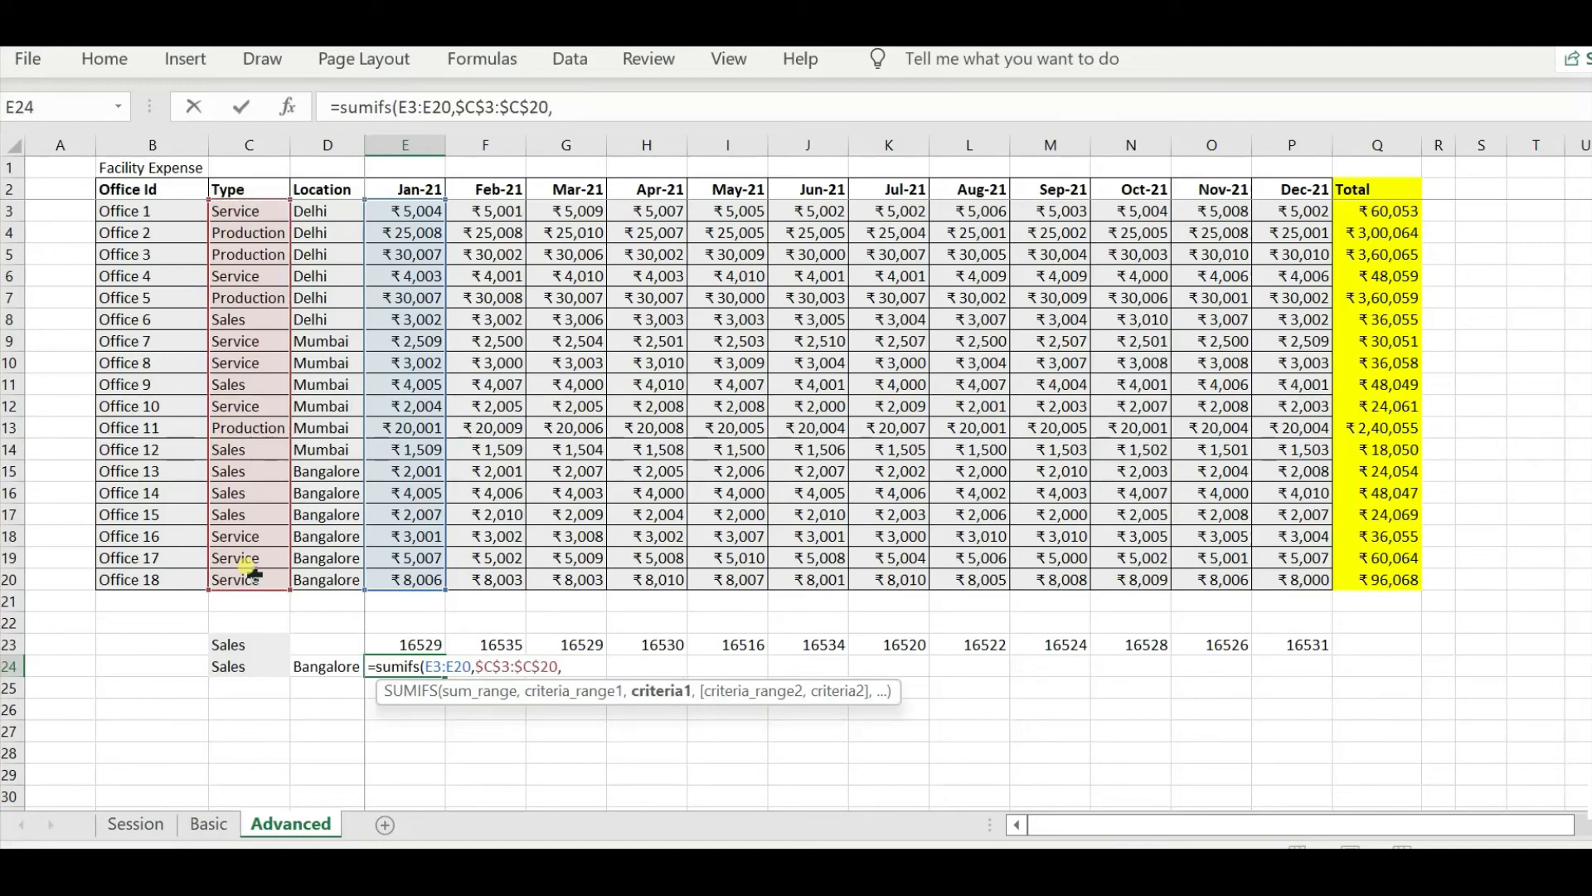
pyautogui.click(253, 667)
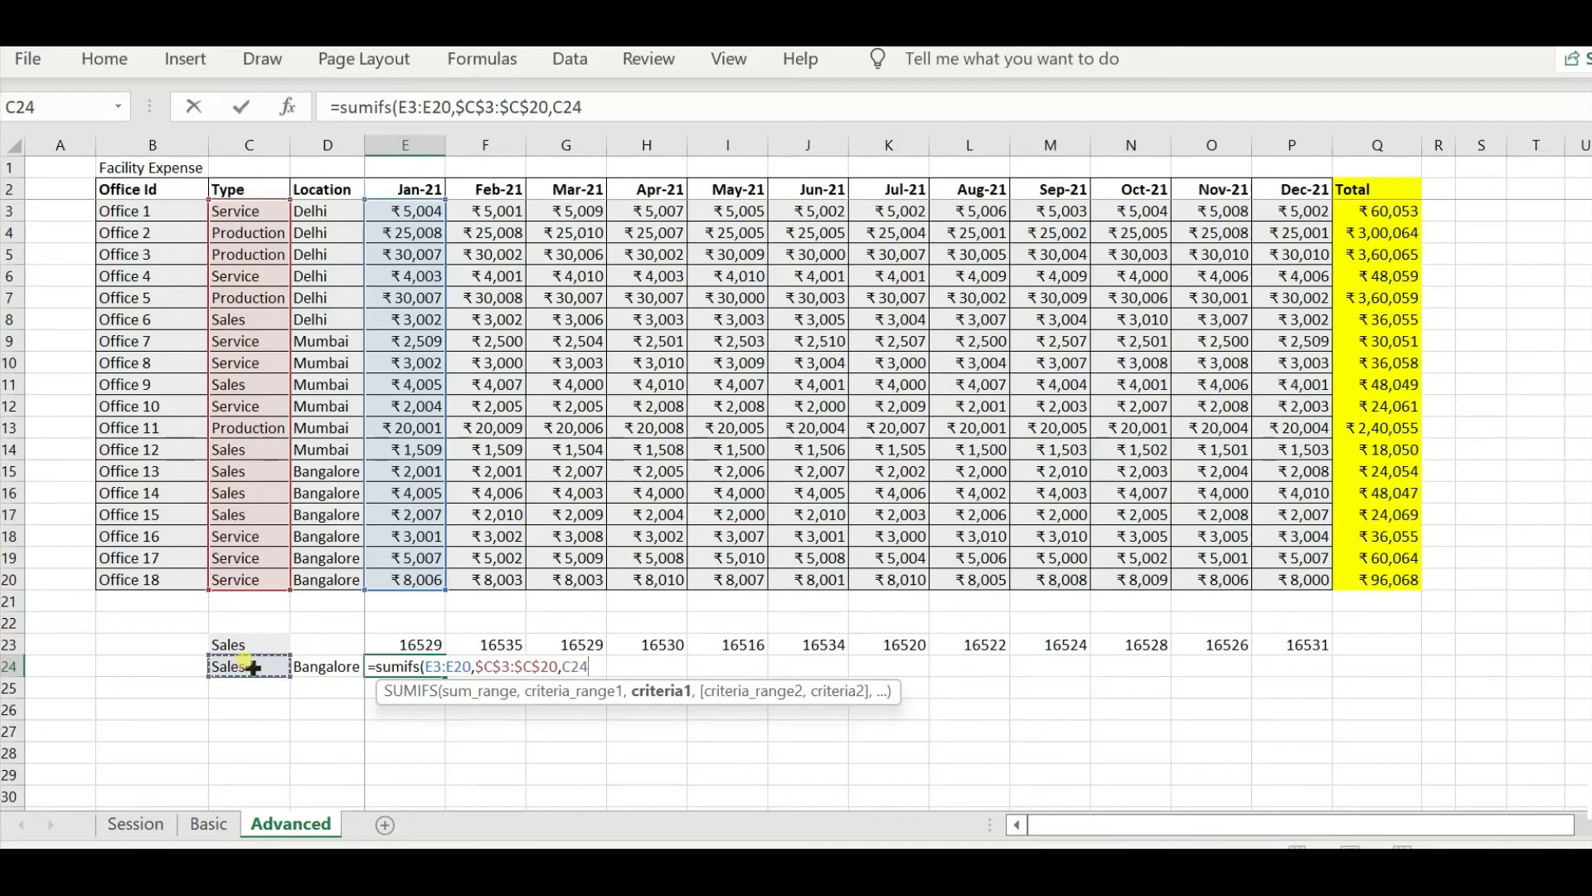
pyautogui.press('F4')
pyautogui.write(',')
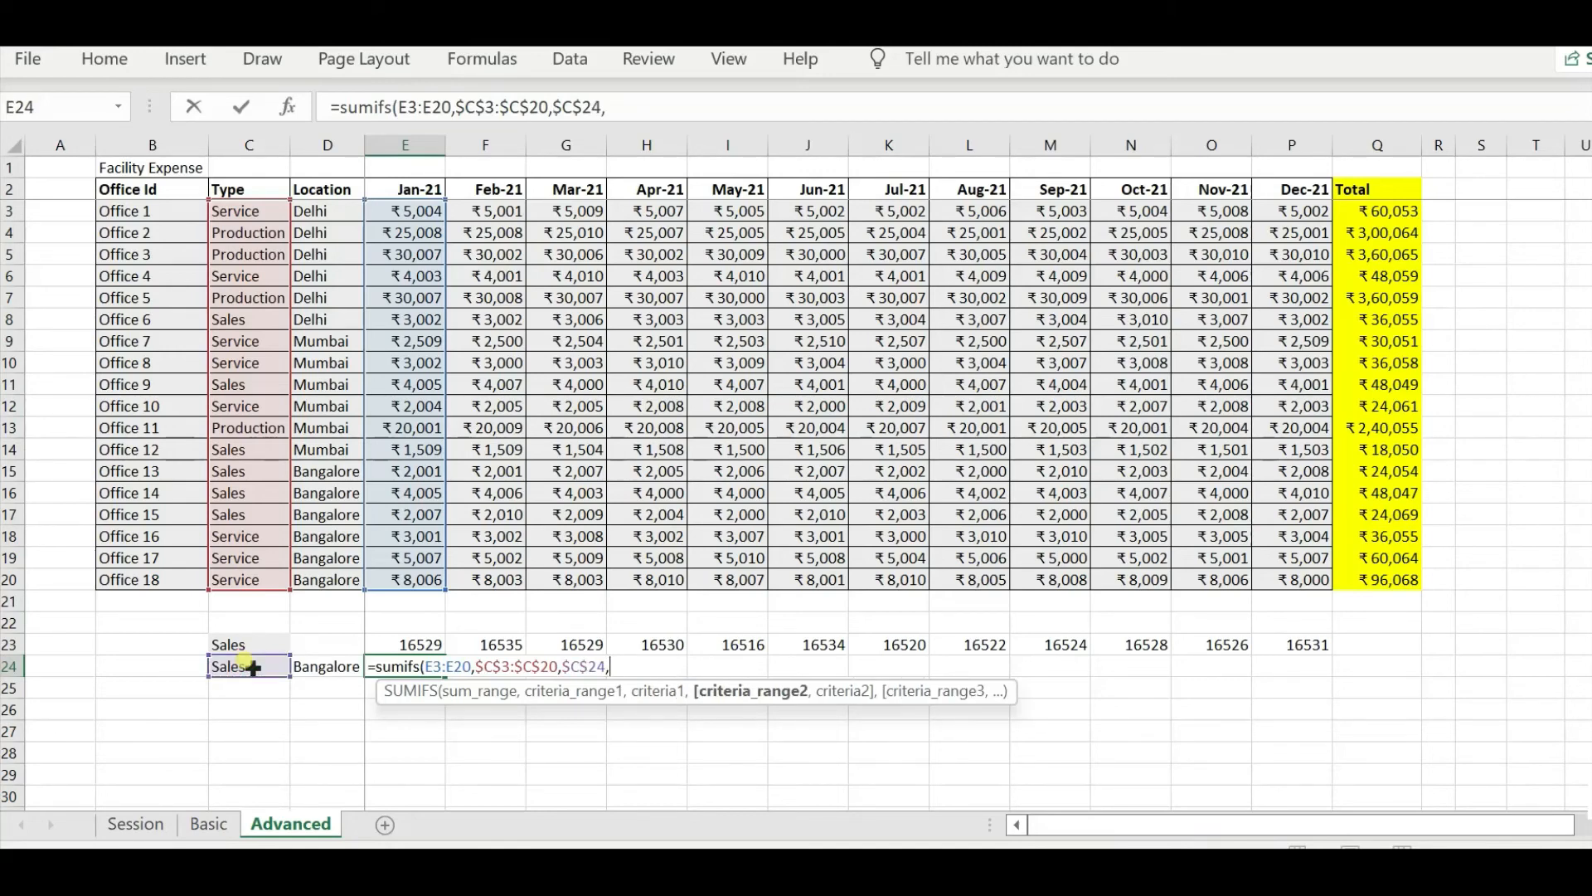
# - Add the location column as the second criteria range, absolute as $D$3:$D$20, to the SUMIFS formula in E24
pyautogui.click(339, 212)
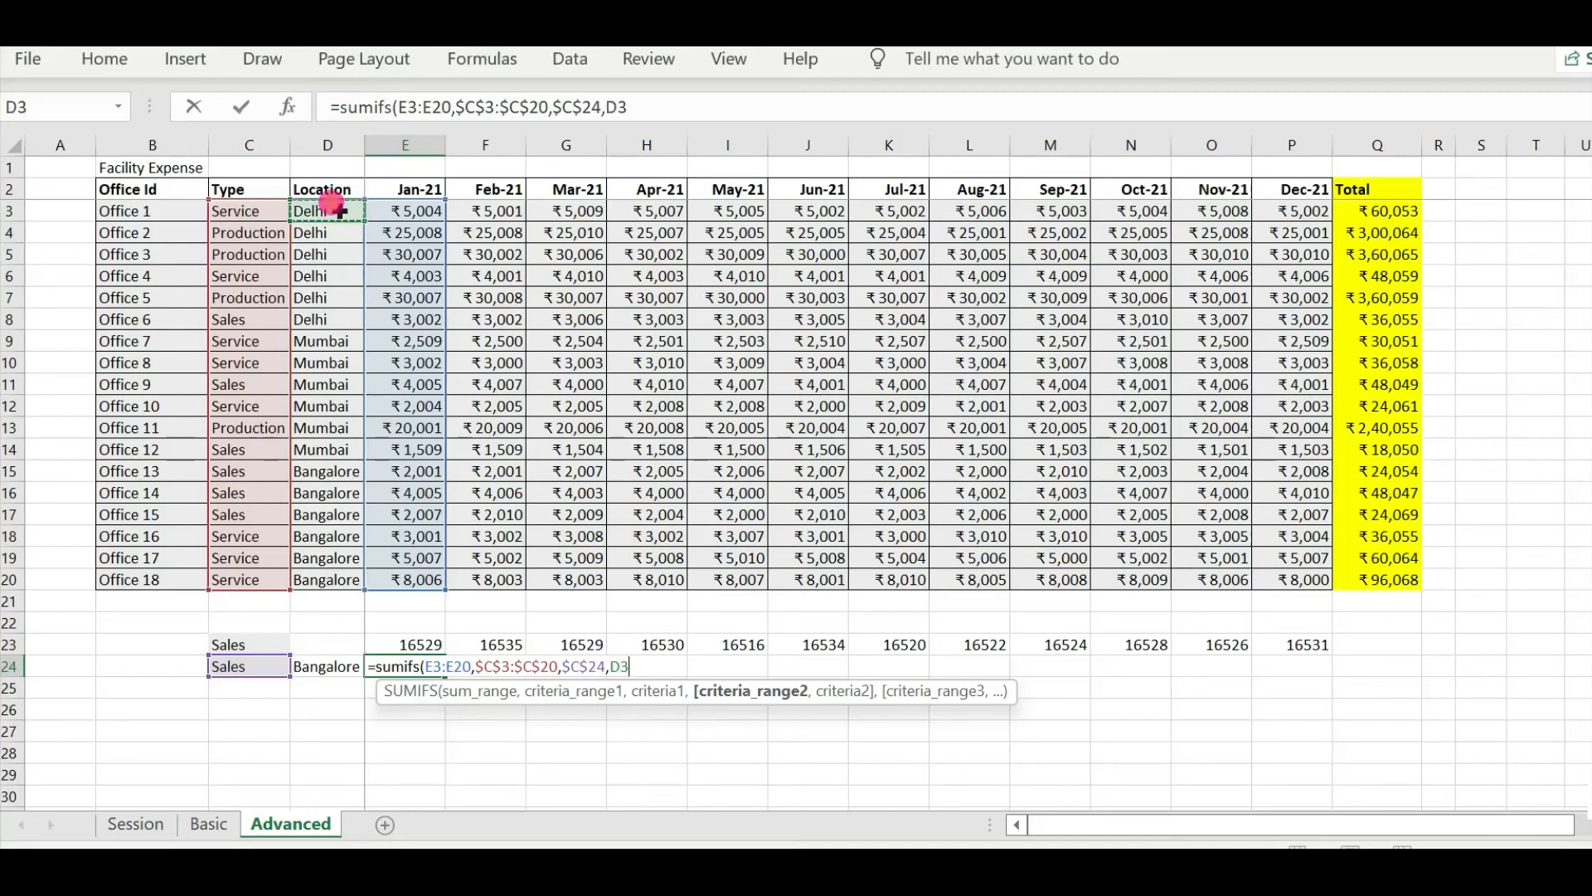
pyautogui.moveTo(339, 211); pyautogui.dragTo(329, 571)
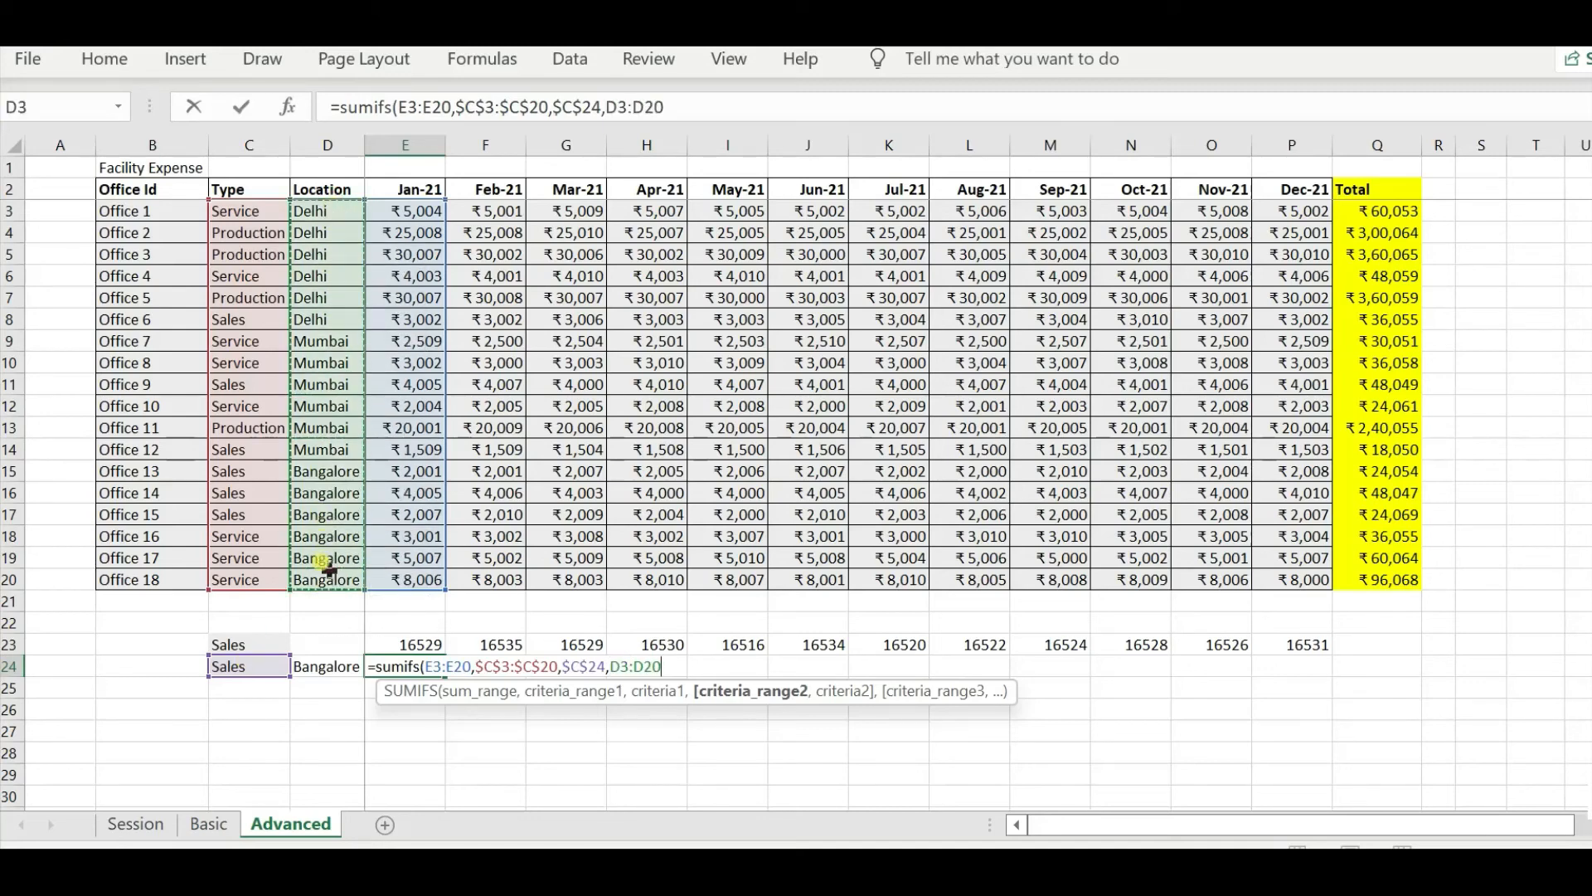
pyautogui.press('F4')
pyautogui.write(',')
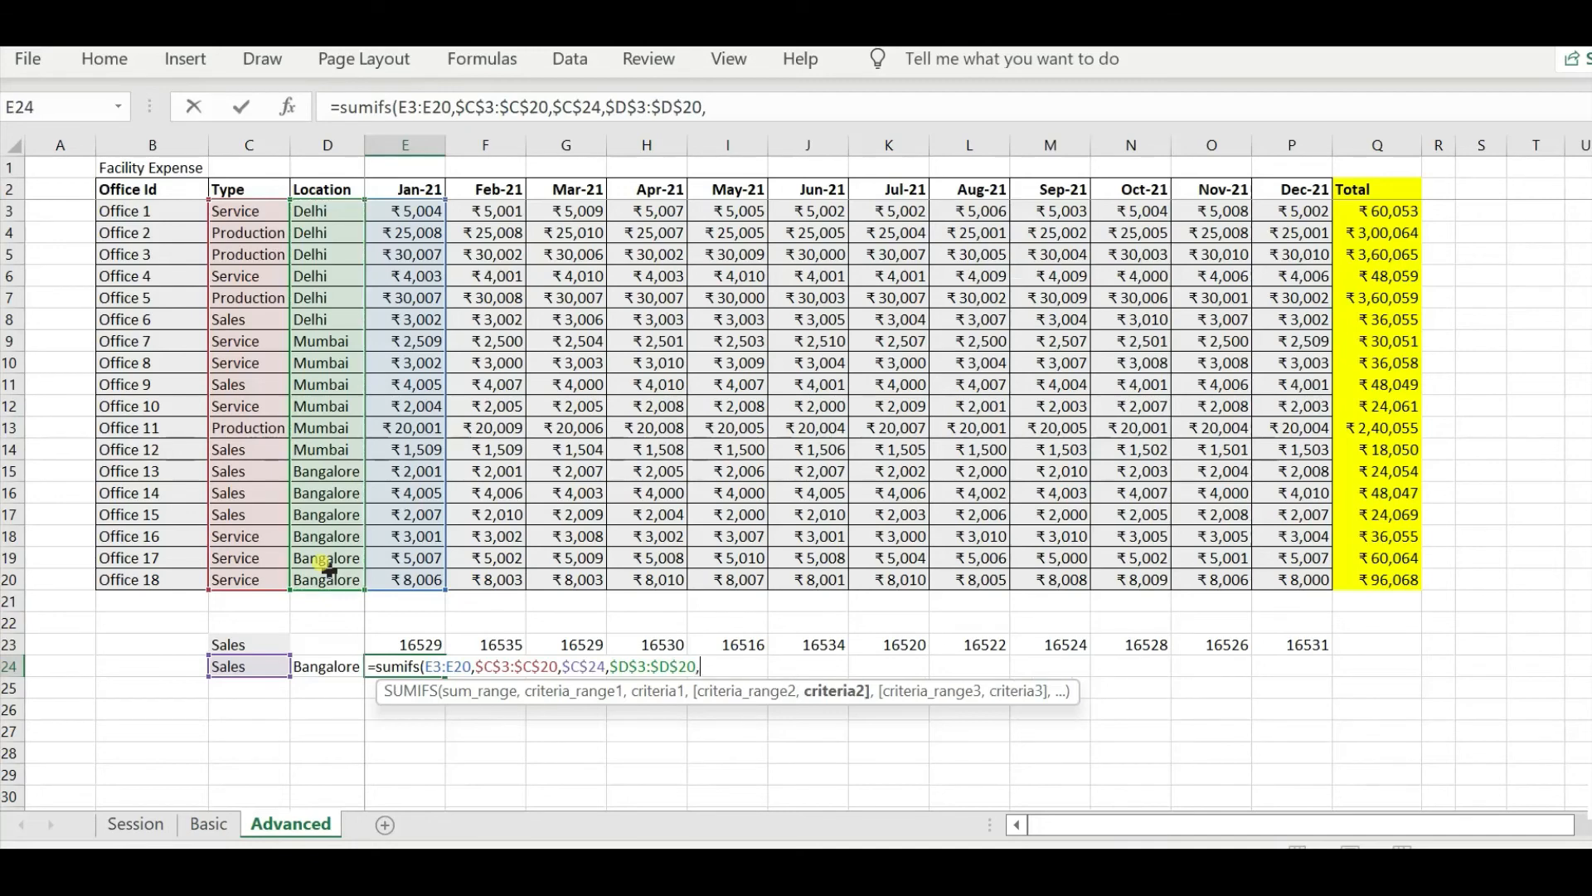
# - Complete the E24 SUMIFS formula with the absolute criterion $D$24 and fill it across the months through P24
pyautogui.click(321, 667)
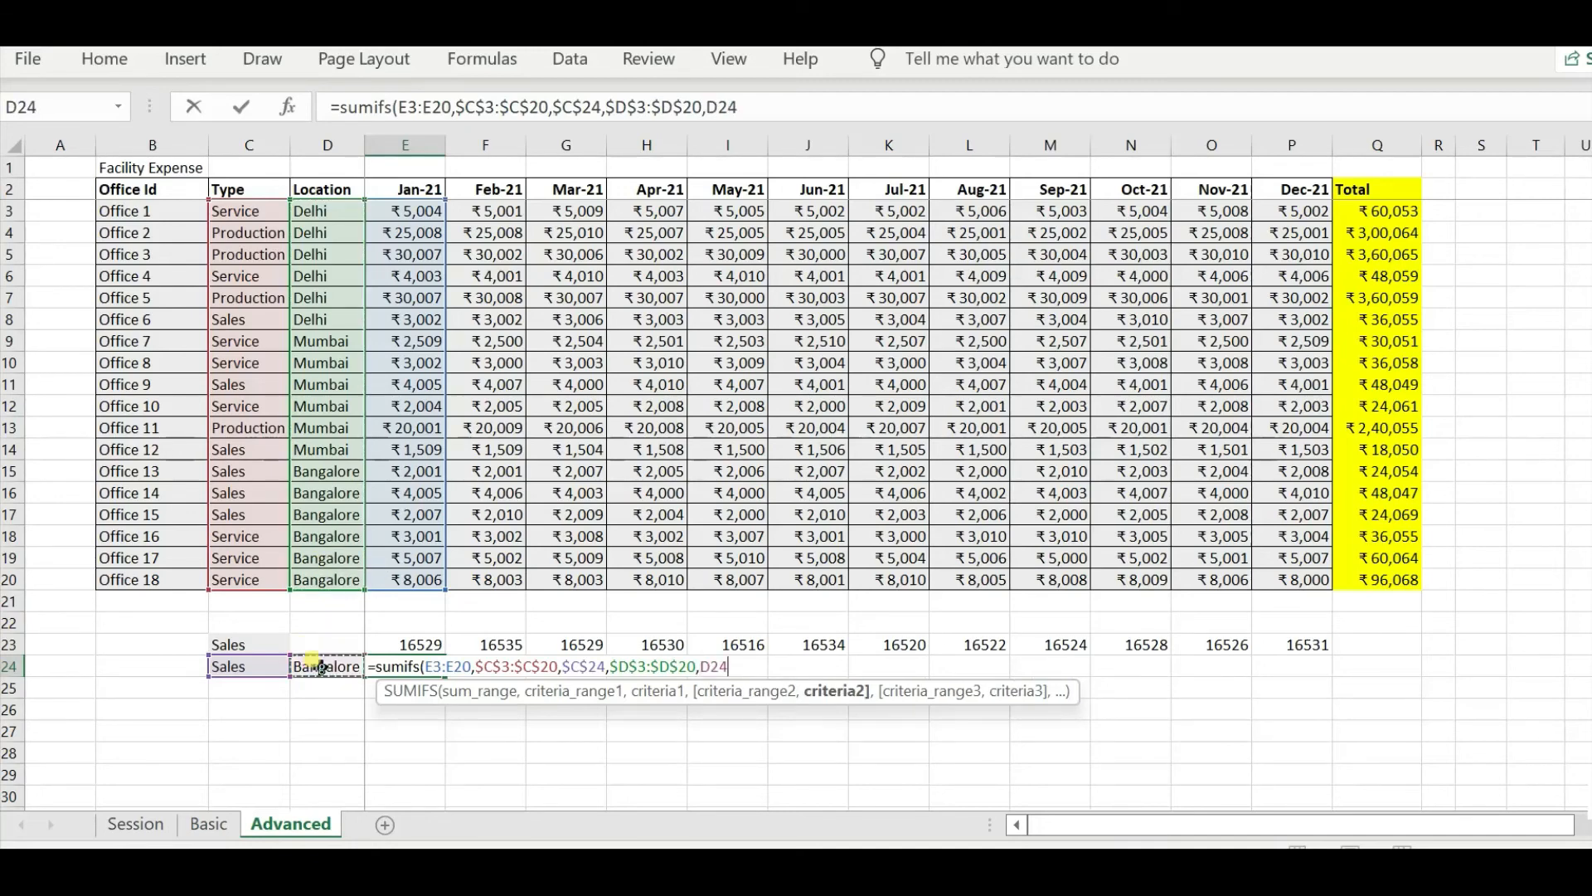
pyautogui.press('F4')
pyautogui.write(')')
pyautogui.press('Return')
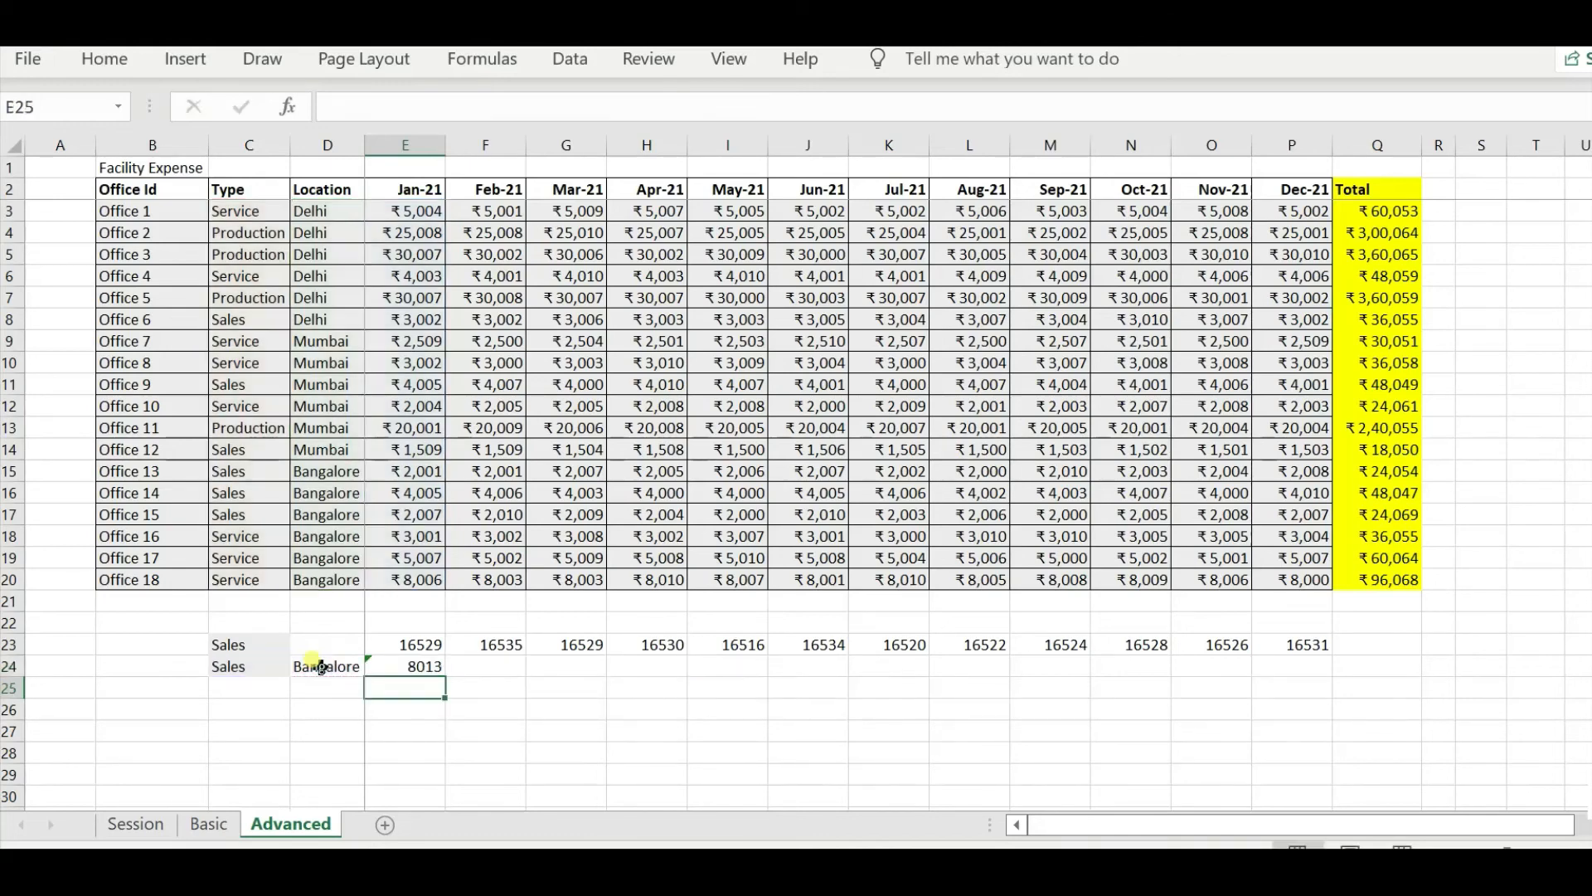
pyautogui.click(415, 666)
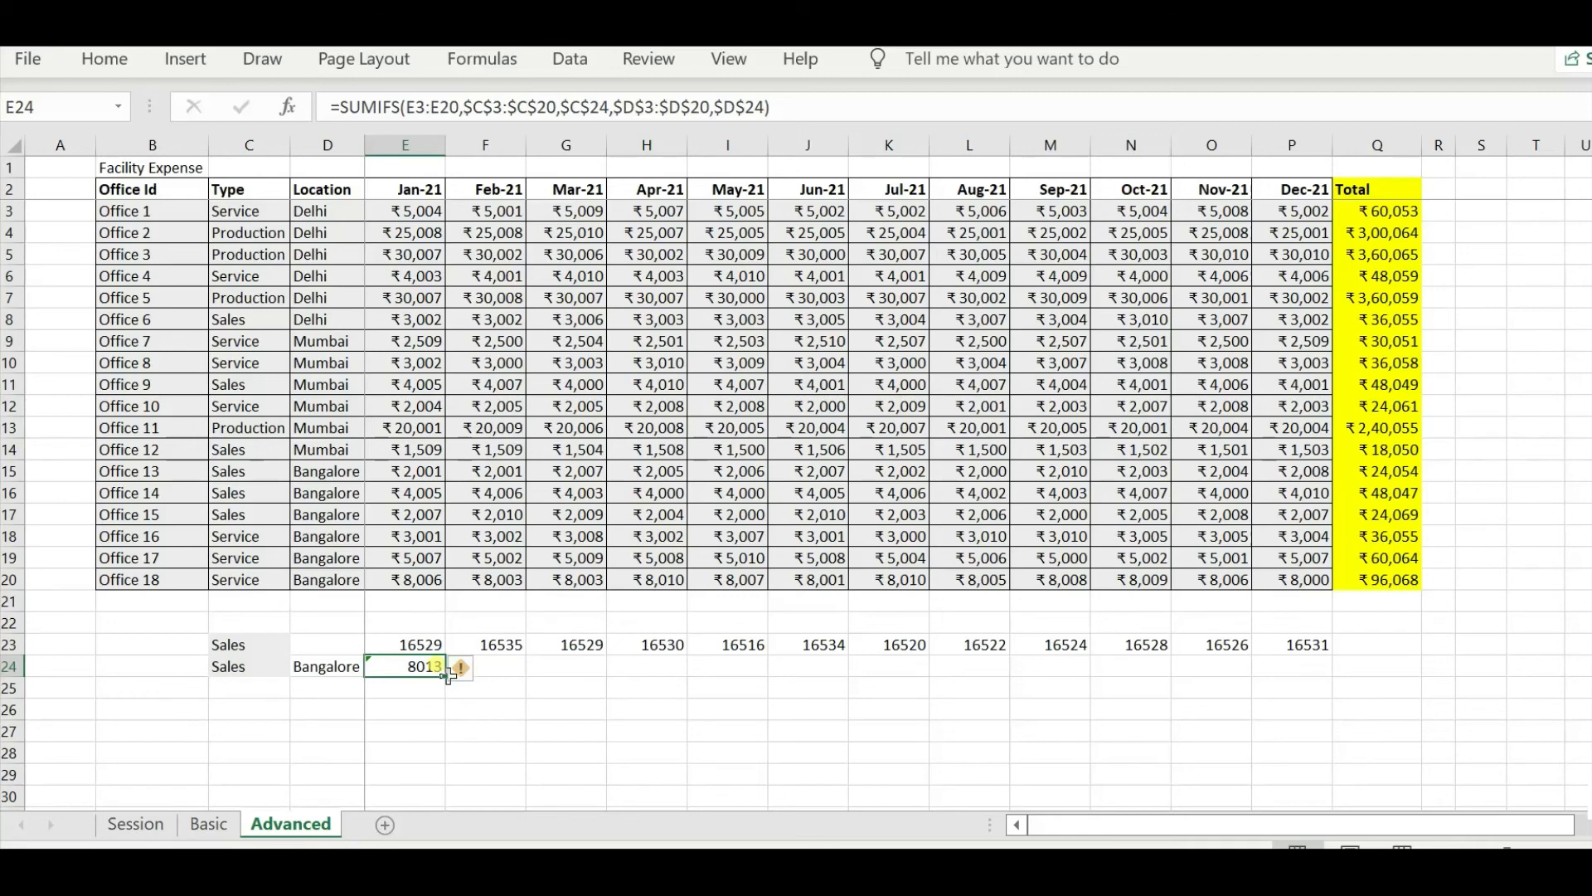
pyautogui.moveTo(448, 674); pyautogui.dragTo(1309, 671)
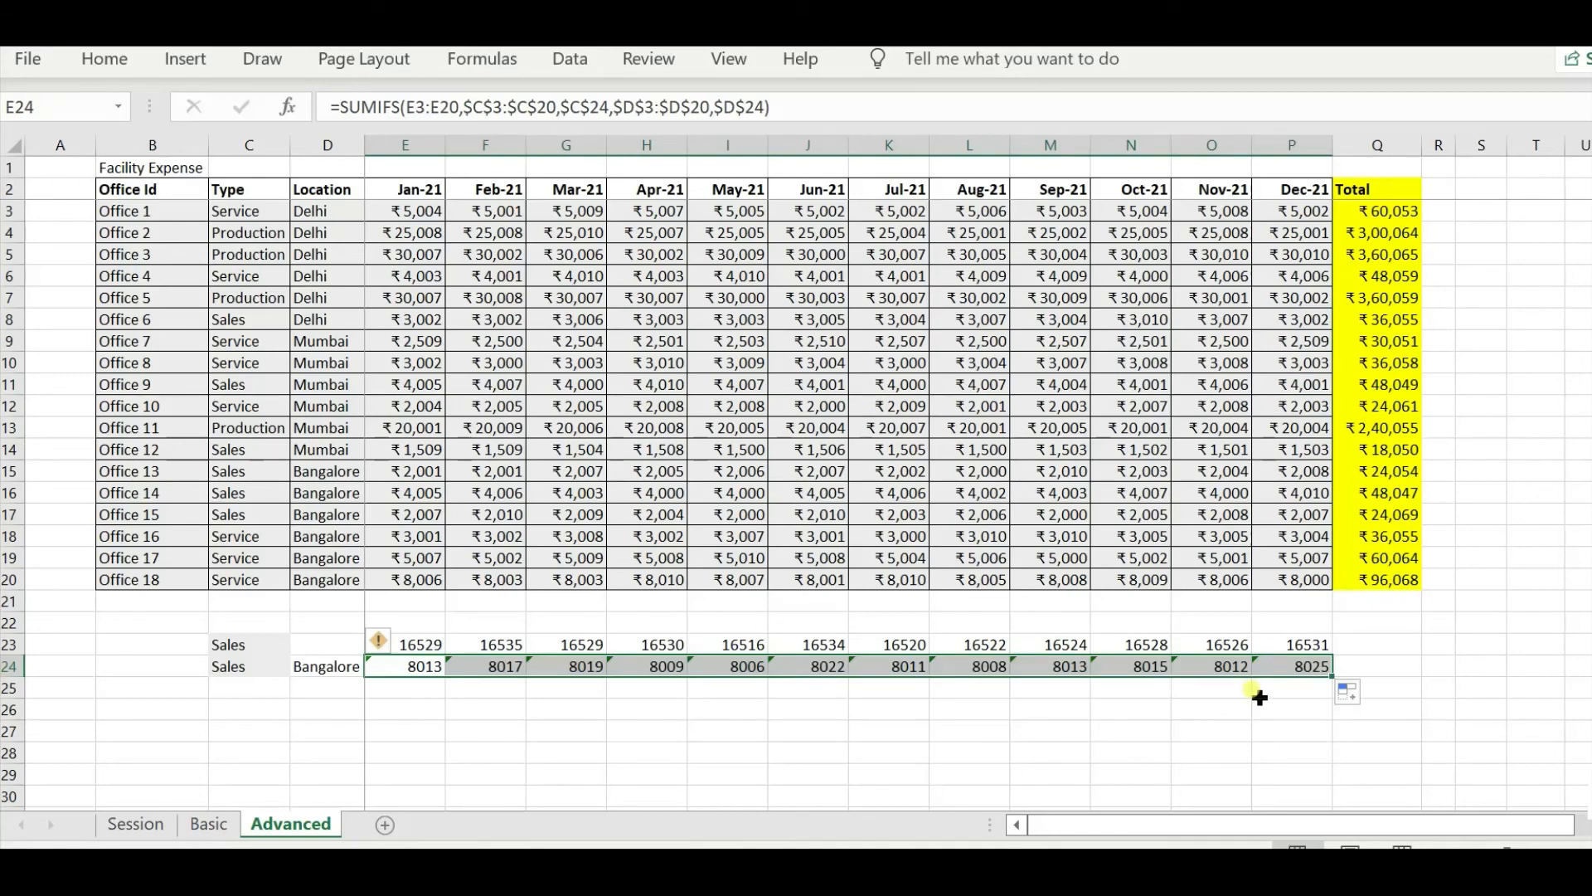
# - Change the location criterion in D24 to Mumbai
pyautogui.click(342, 664)
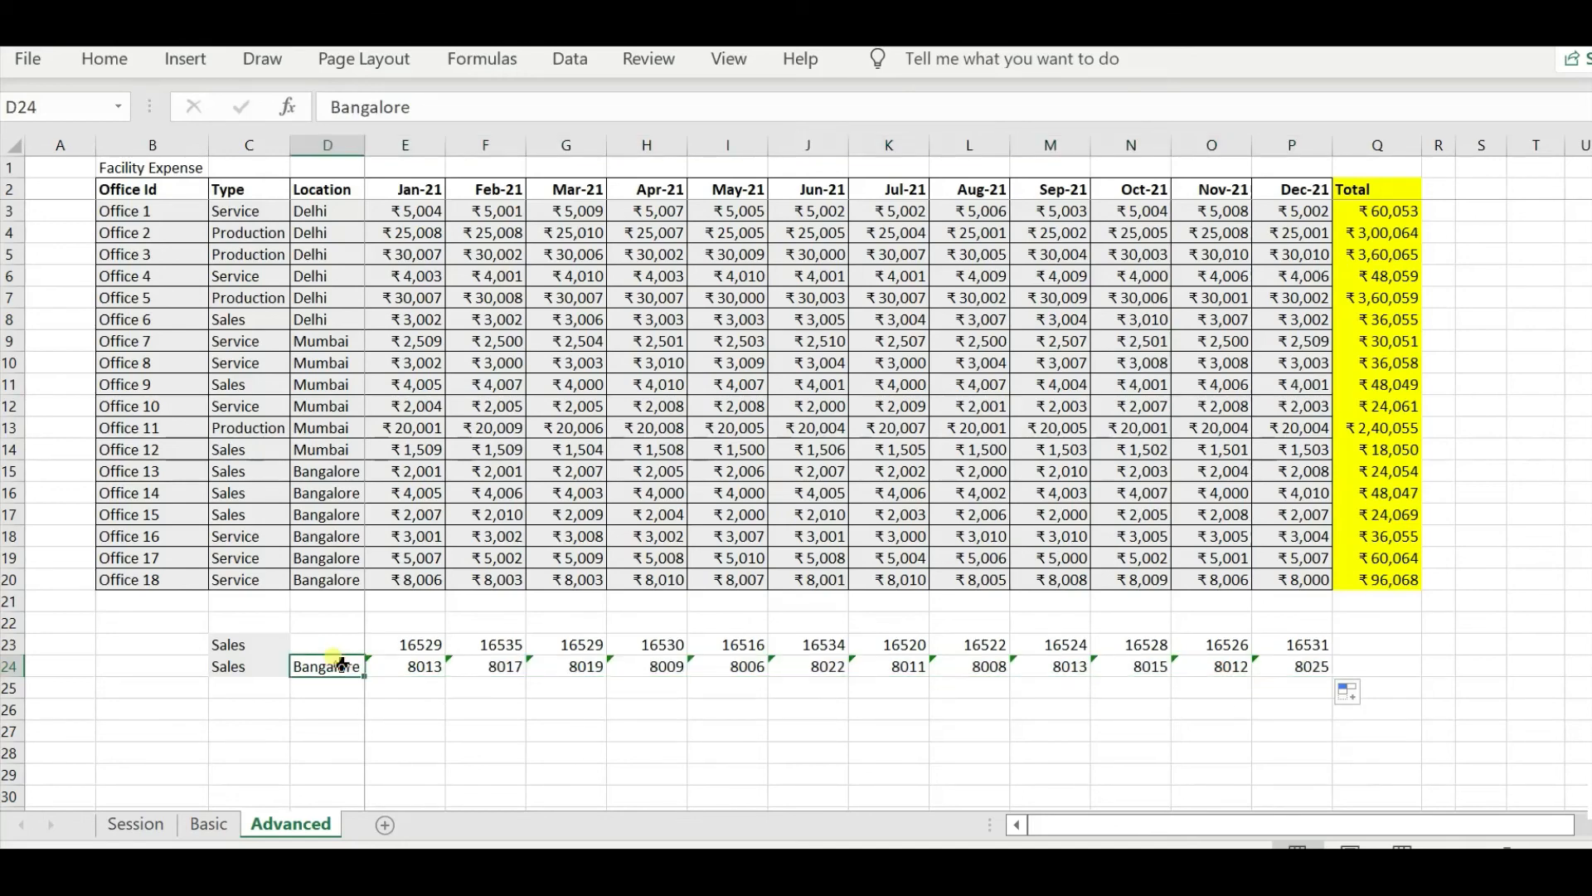
pyautogui.write('Mumbai')
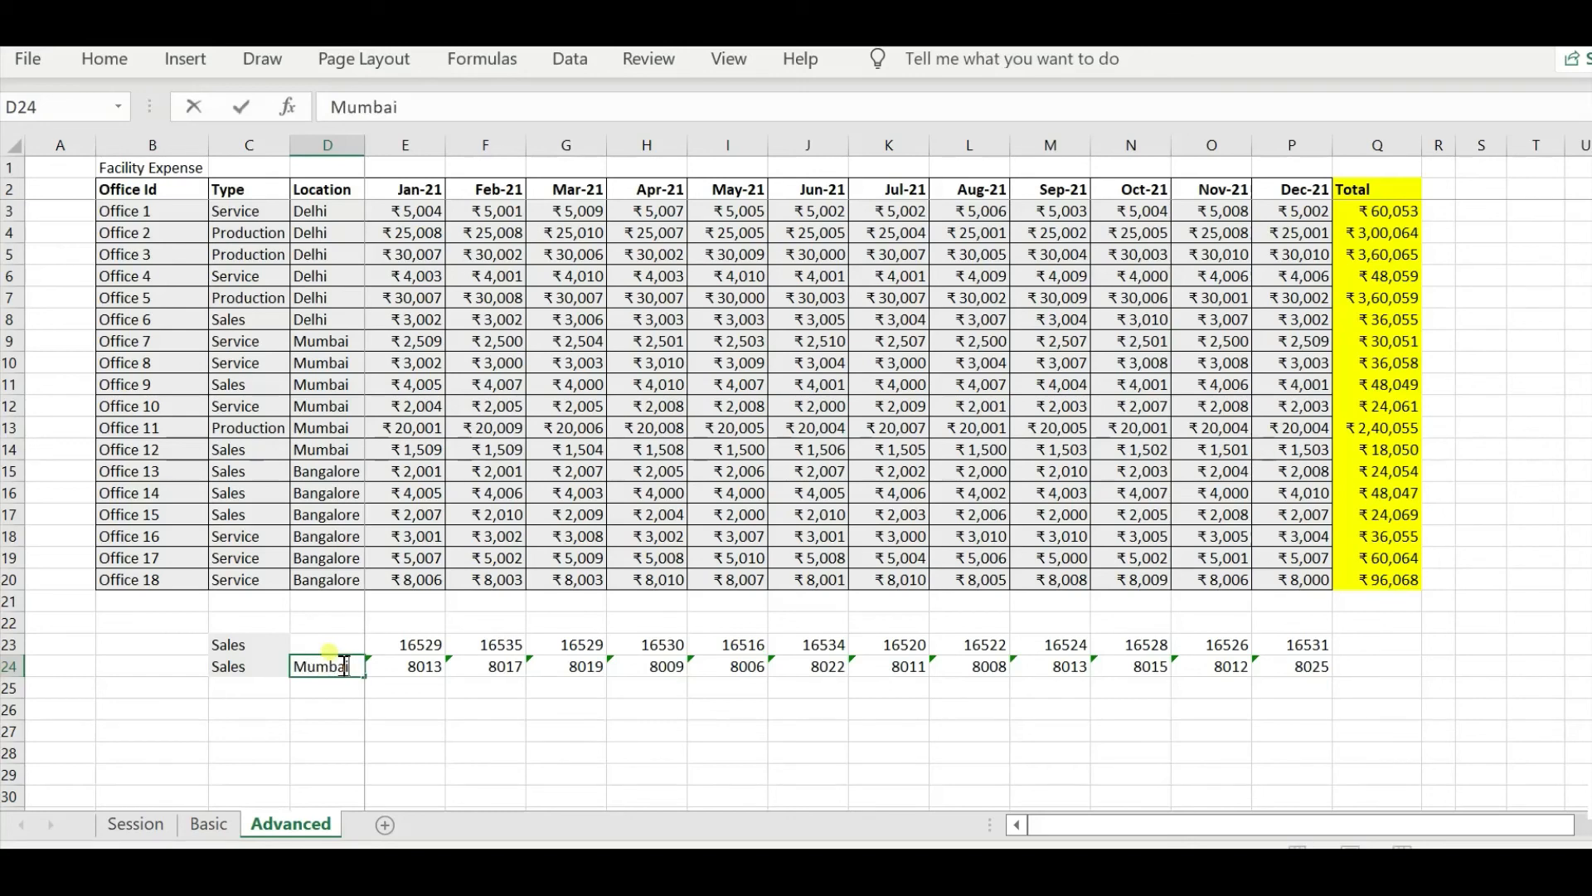
pyautogui.press('Return')
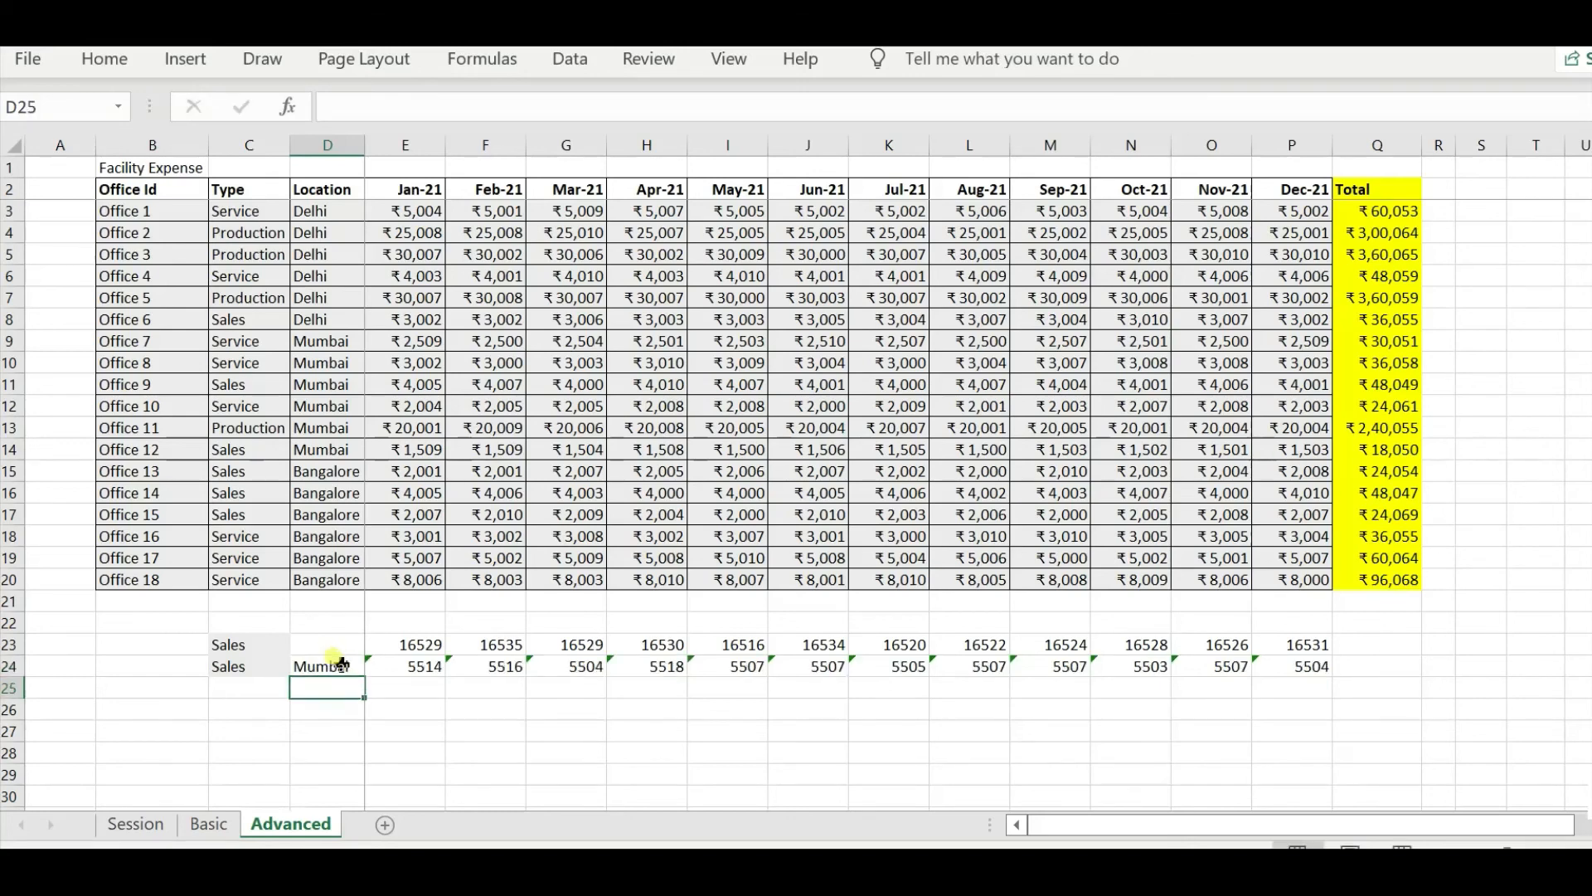
# - Change the type criterion in C24 to Production and select the monthly SUMIFS results in E24:P24
pyautogui.click(264, 663)
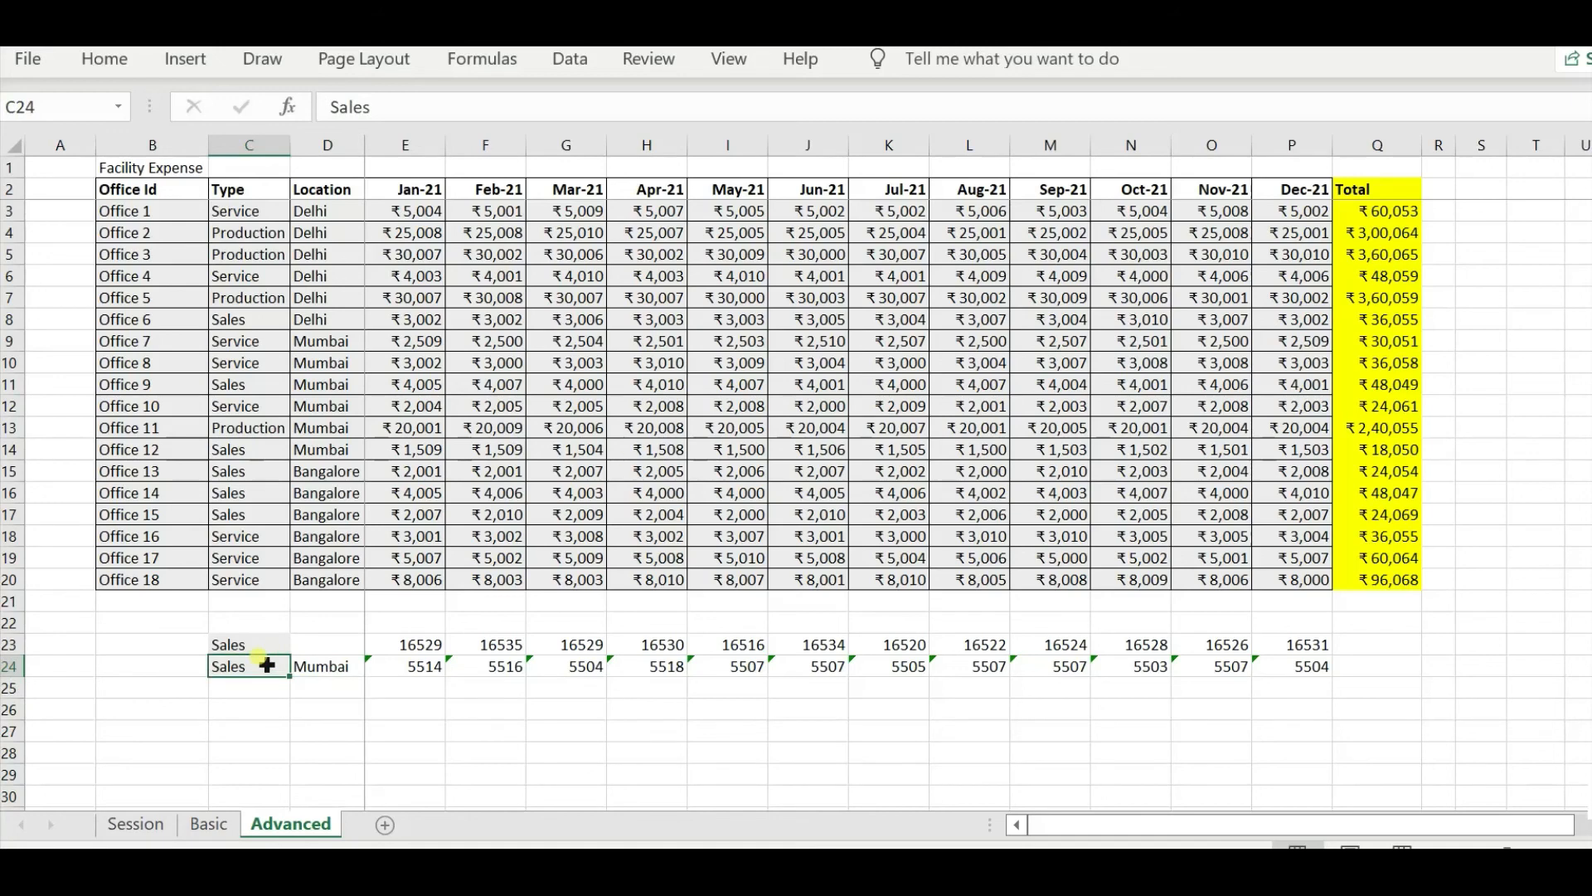
pyautogui.write('Production')
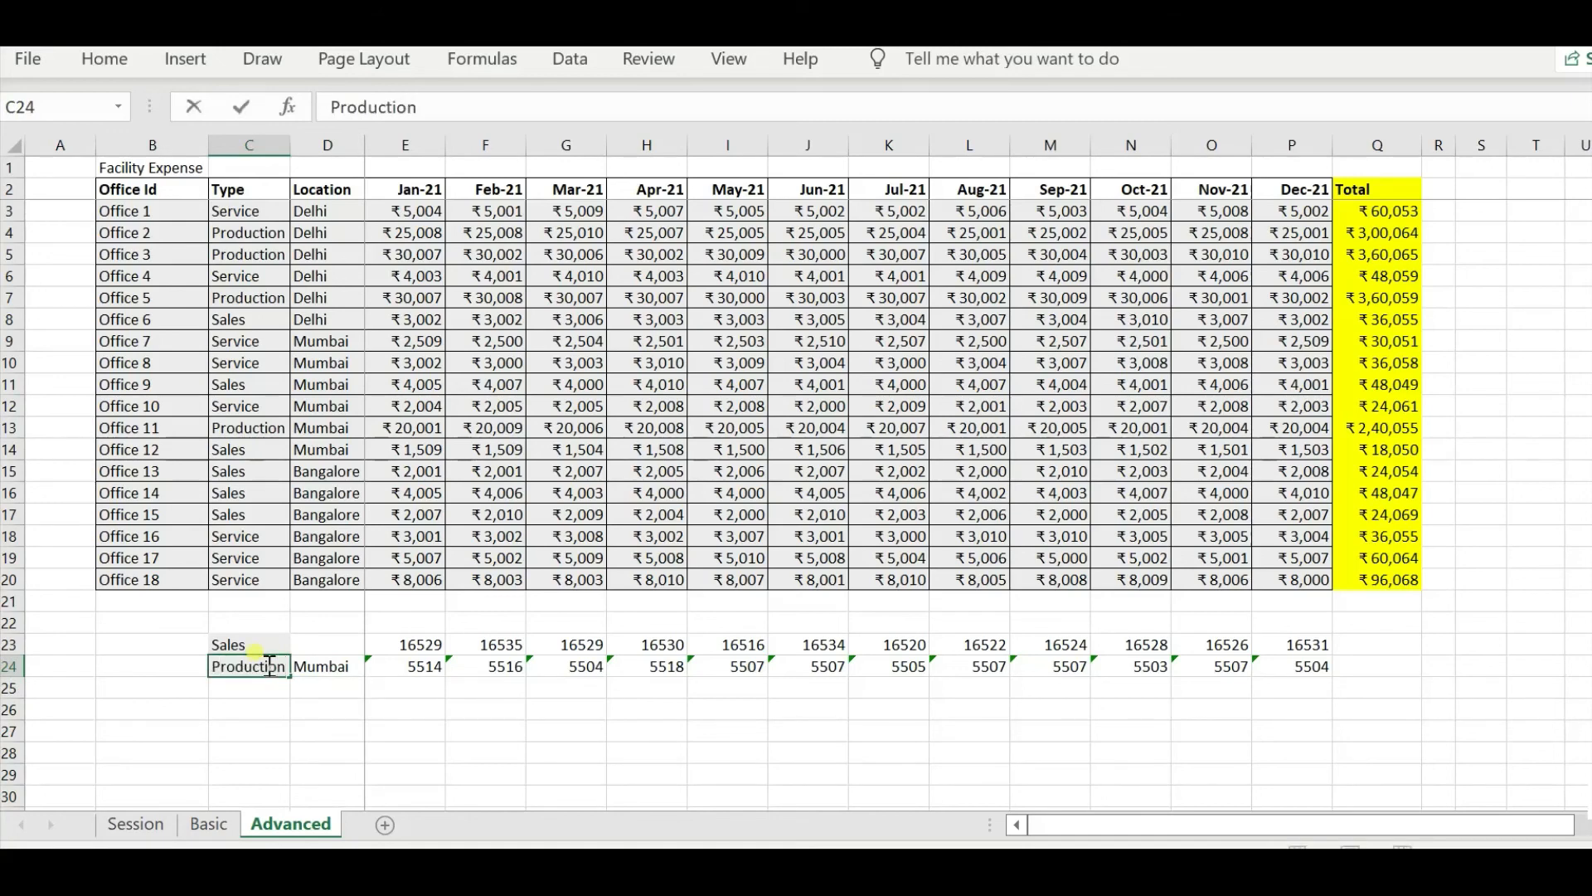
pyautogui.press('Return')
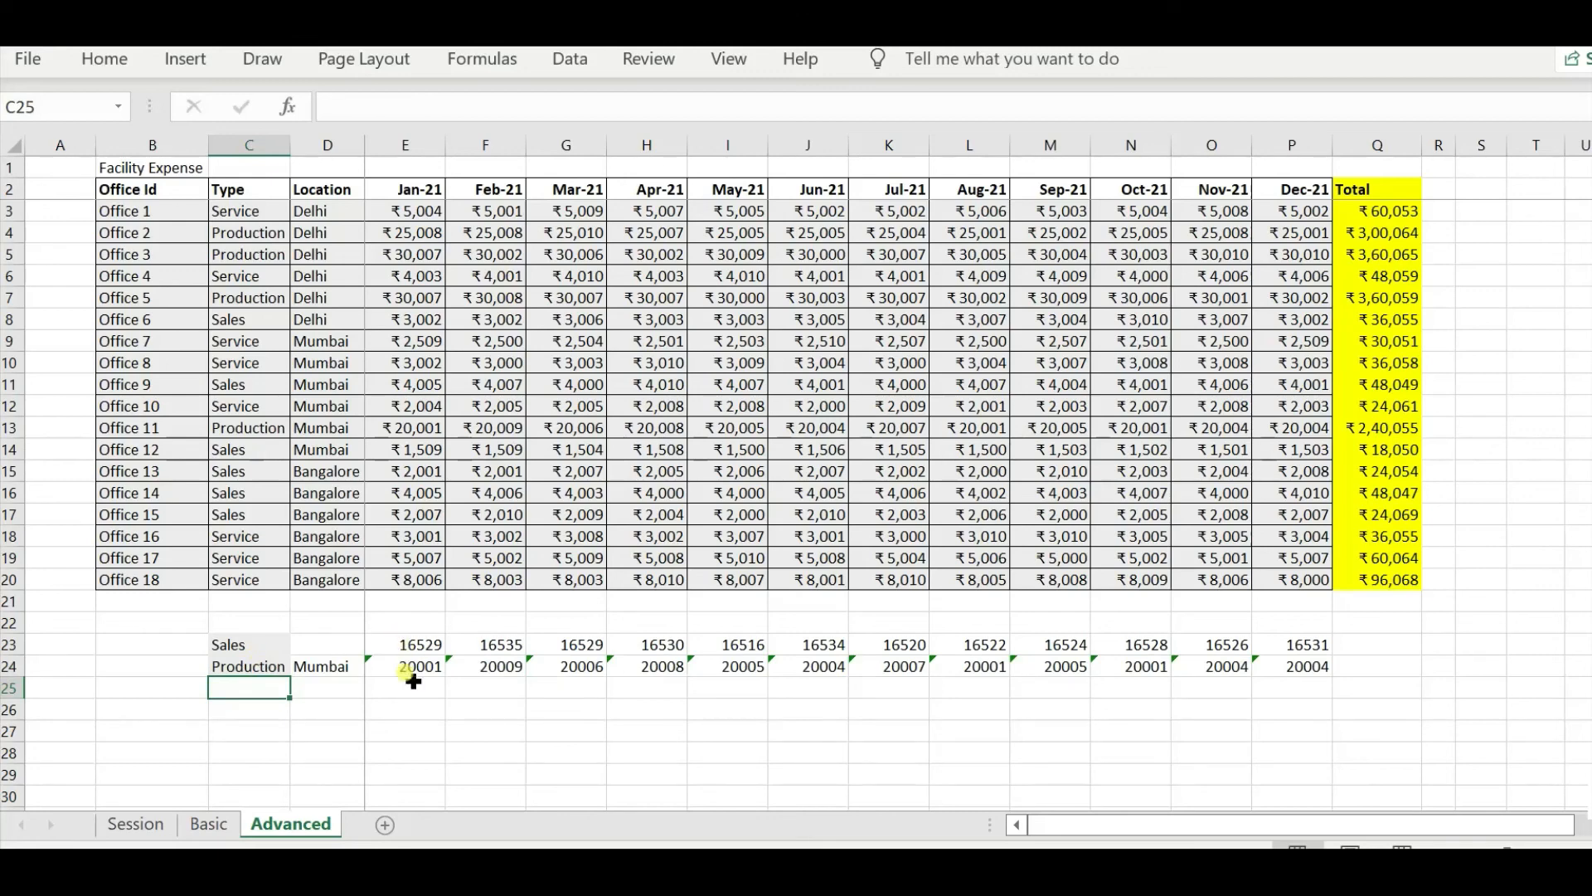
pyautogui.click(417, 663)
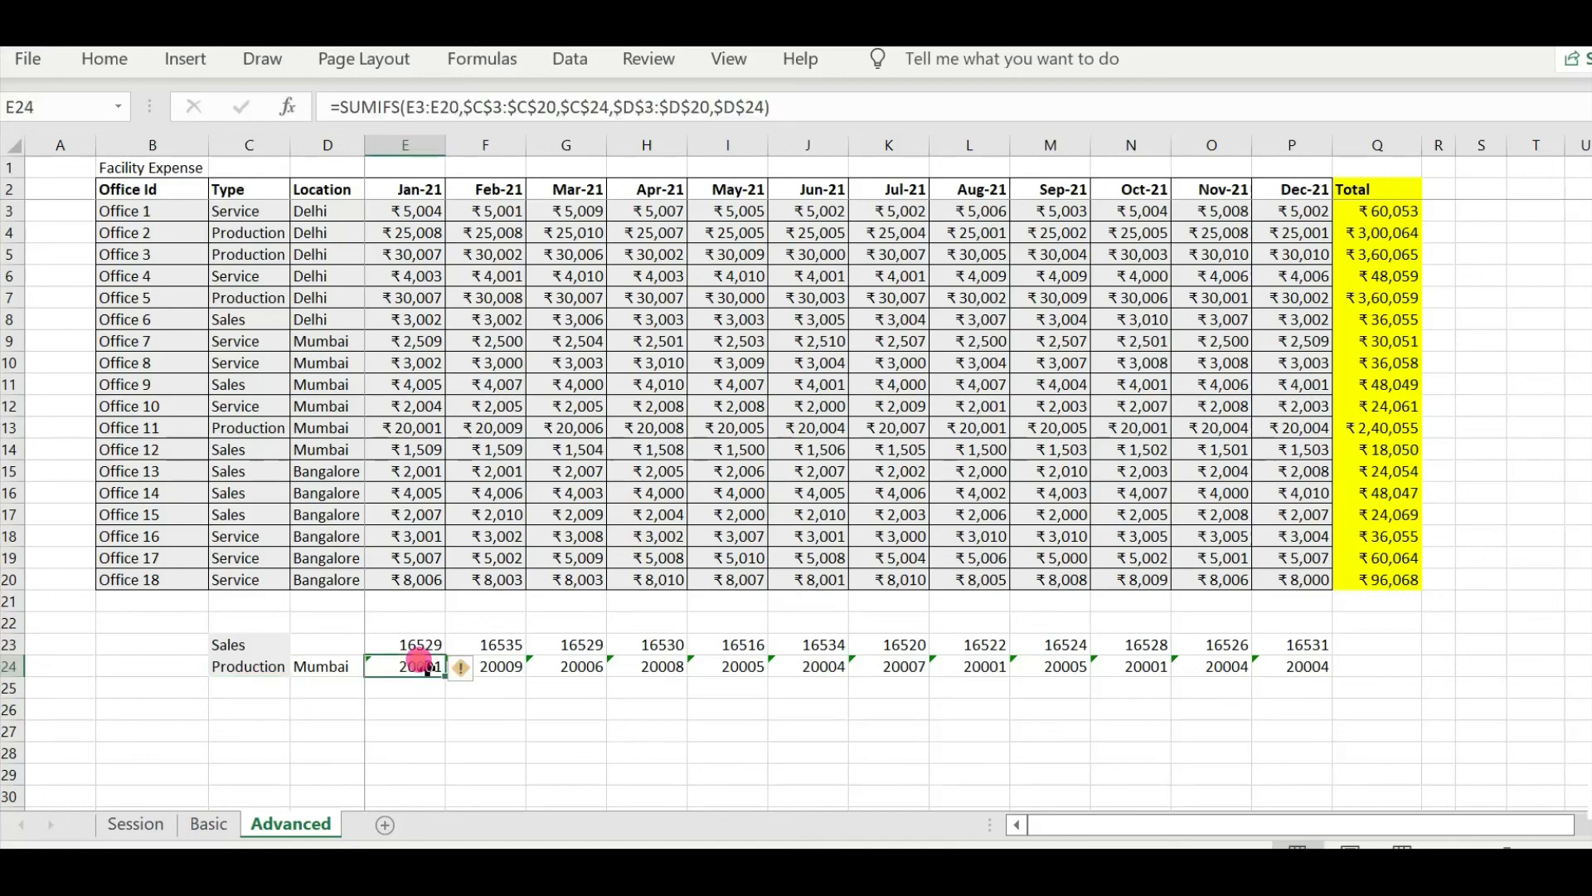
pyautogui.keyDown('shift'); pyautogui.click(1294, 664); pyautogui.keyUp('shift')
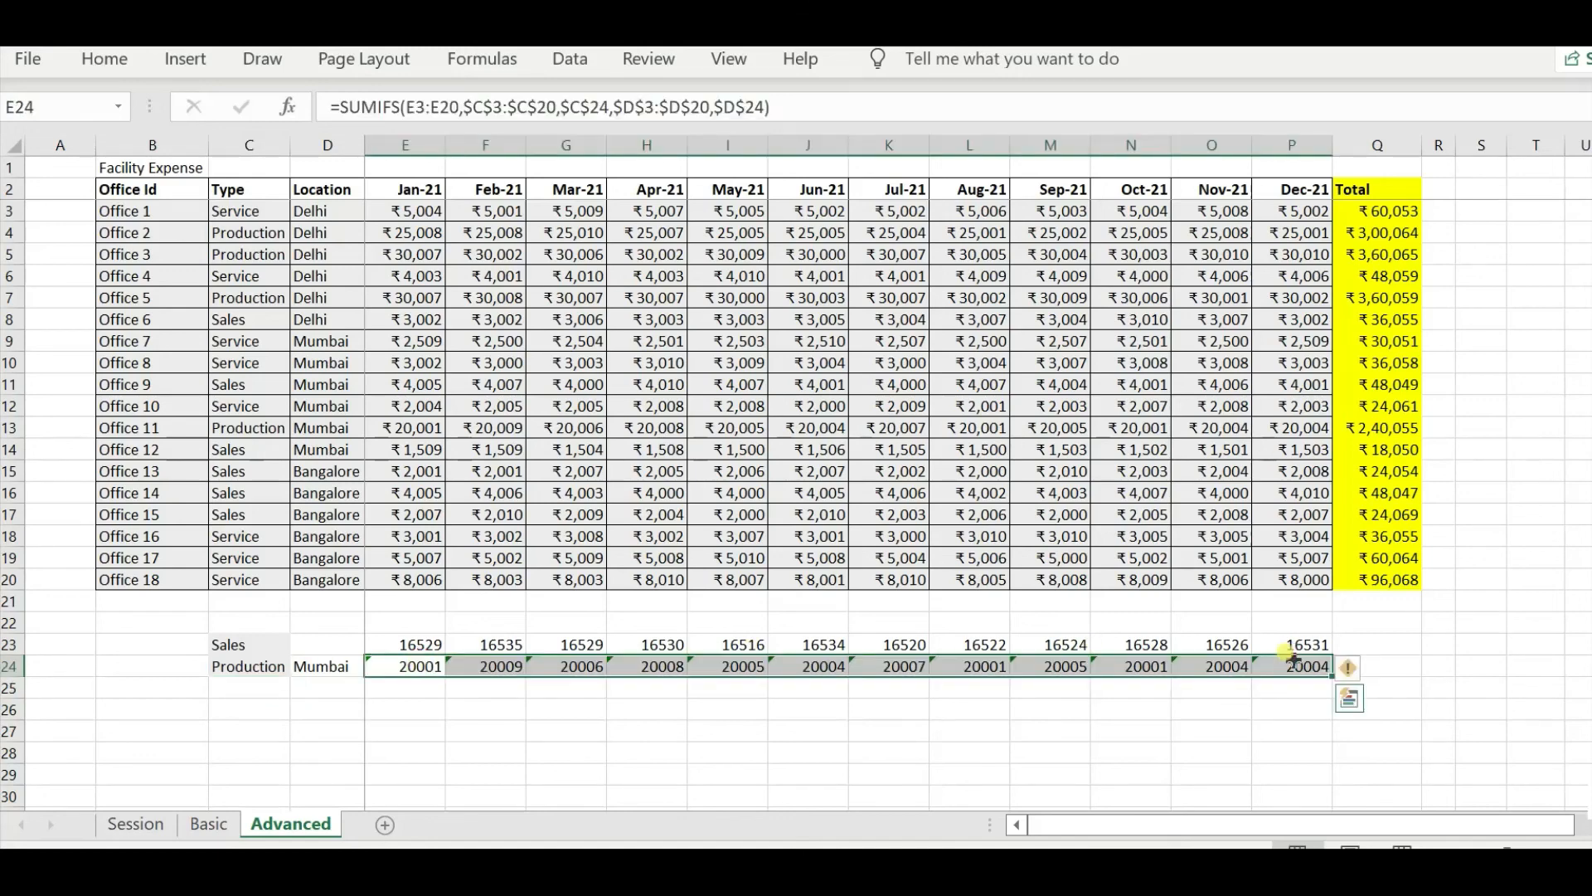